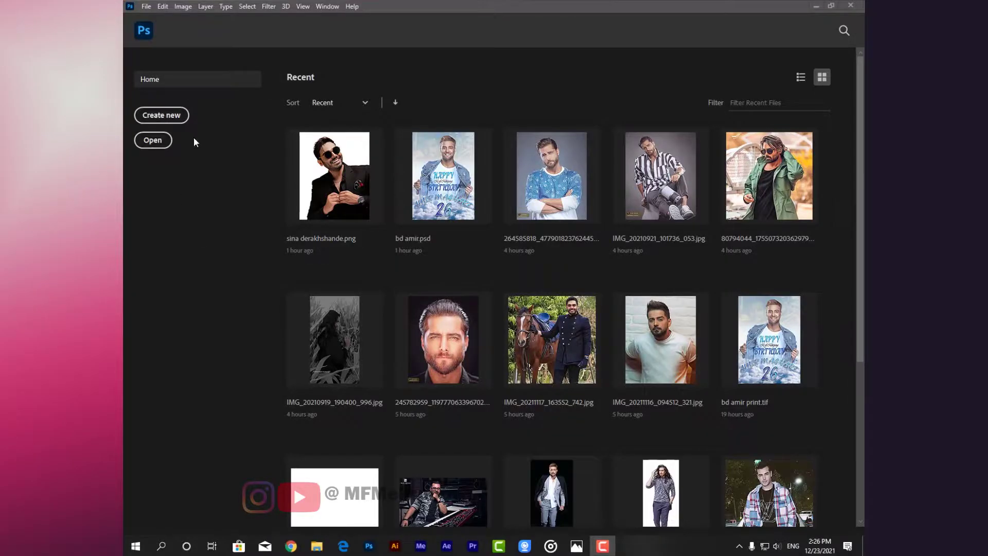
Start a new document from the Photoshop Home screen
{"action": "left_click", "coordinate": [162, 116]}
Create the A4 document and place the cloud images from File Explorer onto the canvas
{"action": "left_click", "coordinate": [703, 435]}
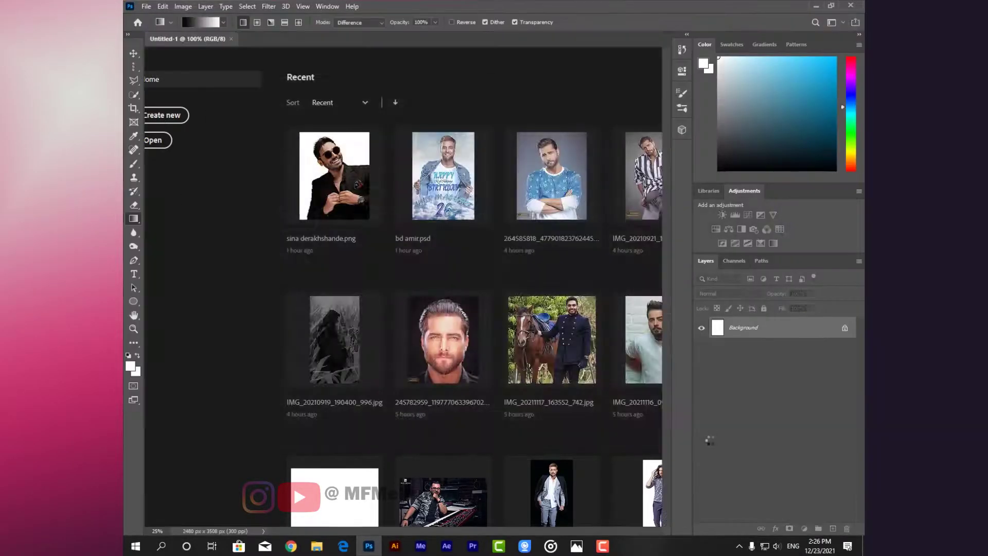
{"action": "left_click", "coordinate": [316, 545]}
{"action": "mouse_move", "coordinate": [449, 376]}
{"action": "left_mouse_down"}
{"action": "mouse_move", "coordinate": [345, 129]}
{"action": "mouse_move", "coordinate": [452, 293]}
{"action": "left_mouse_up"}
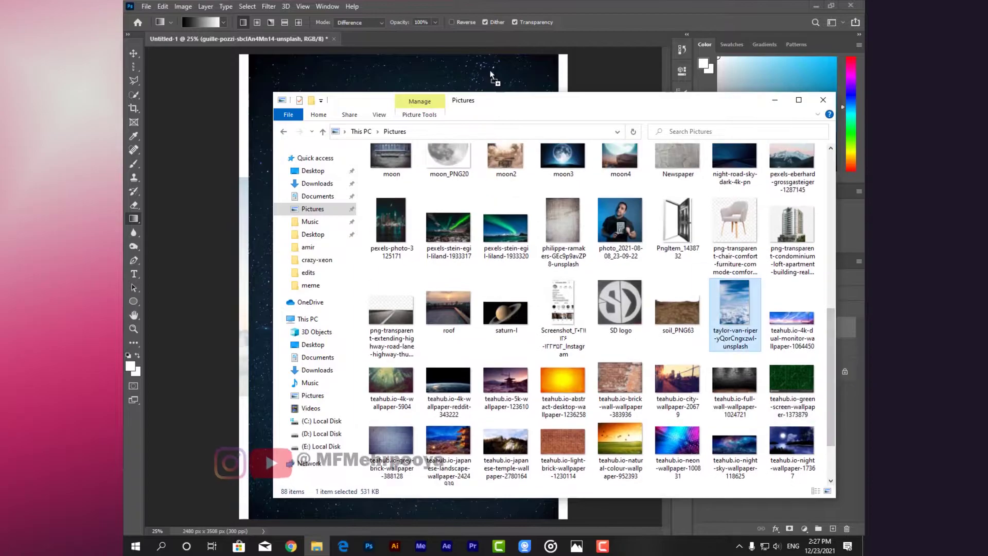
{"action": "left_click_drag", "start_coordinate": [735, 227], "coordinate": [490, 70]}
Add the portrait photos from the amir folder, including IMG_20210608, as new layers
{"action": "left_click", "coordinate": [317, 545]}
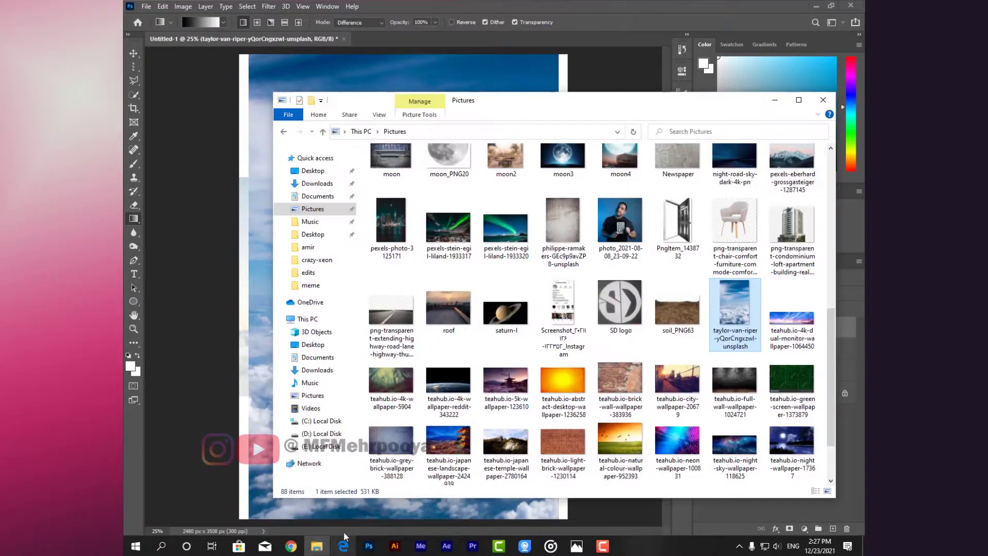
{"action": "left_click", "coordinate": [308, 247]}
{"action": "left_click_drag", "start_coordinate": [831, 169], "coordinate": [828, 396]}
{"action": "left_click_drag", "start_coordinate": [578, 396], "coordinate": [521, 287]}
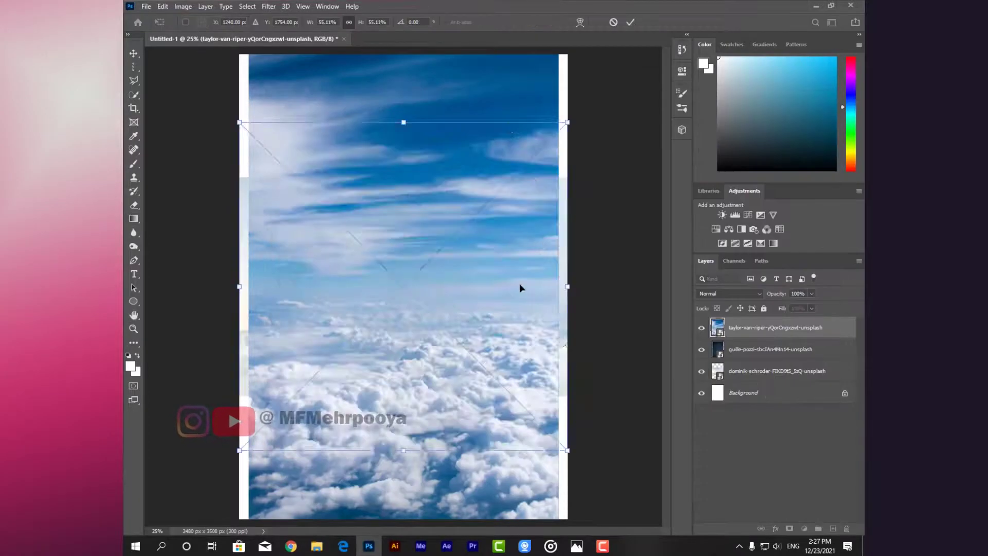
{"action": "left_click", "coordinate": [317, 545]}
{"action": "scroll", "coordinate": [553, 408], "scroll_direction": "down", "scroll_amount": 5}
{"action": "left_click_drag", "start_coordinate": [393, 294], "coordinate": [245, 128]}
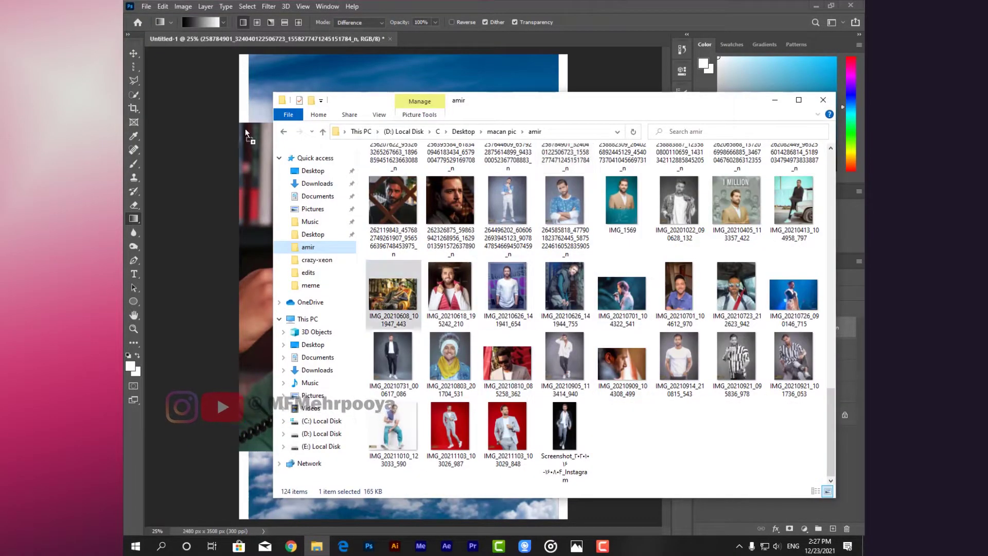
Confirm the placed photo and hide the top two photo layers
{"action": "right_click", "coordinate": [731, 327]}
{"action": "key", "text": "Escape"}
{"action": "left_click_drag", "start_coordinate": [702, 327], "coordinate": [701, 393]}
Scale the pale dominik cloud layer over the upper canvas and move it above guille
{"action": "left_click", "coordinate": [772, 414]}
{"action": "key", "text": "ctrl+t"}
{"action": "left_click_drag", "start_coordinate": [406, 181], "coordinate": [404, 54]}
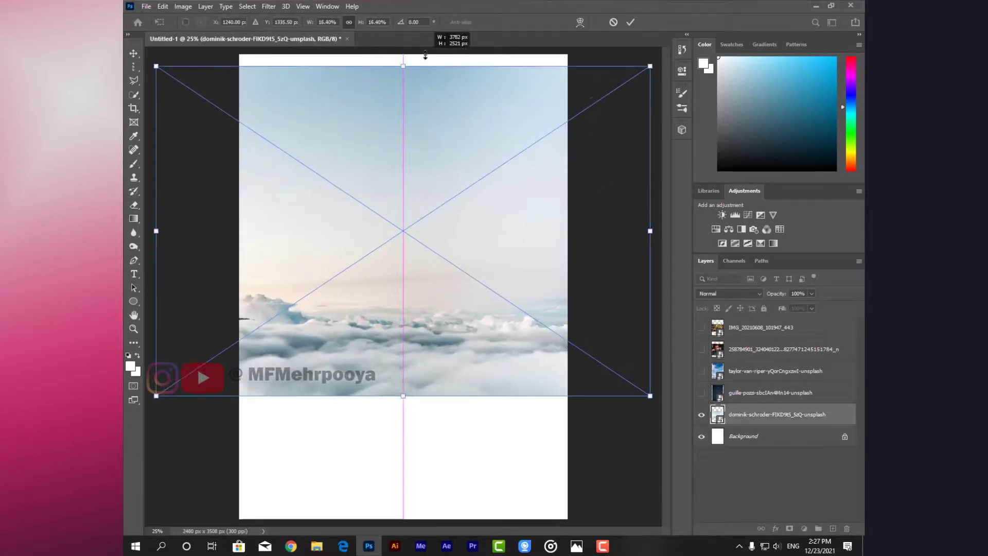
{"action": "left_click_drag", "start_coordinate": [408, 406], "coordinate": [408, 458]}
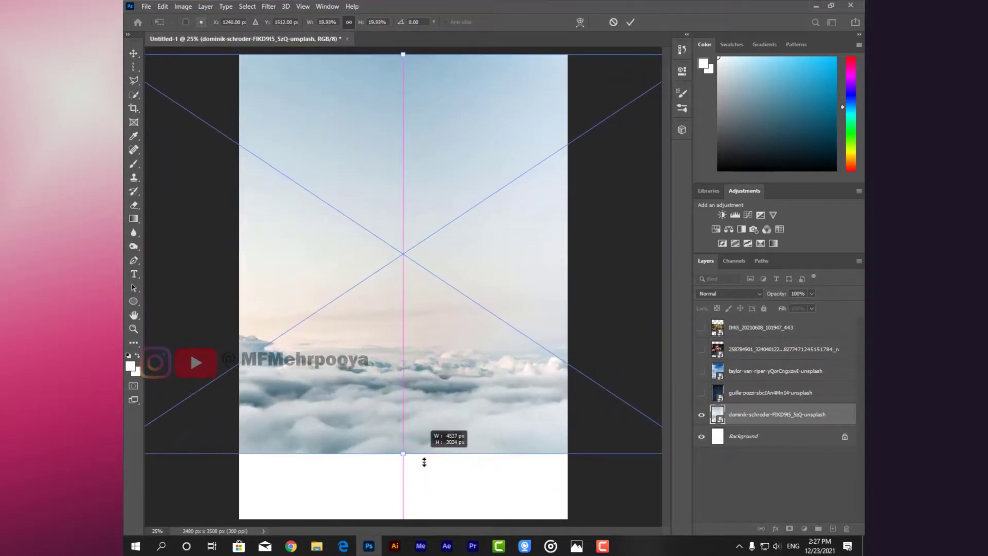
{"action": "key", "text": "Return"}
{"action": "key", "text": "ctrl+bracketright"}
Mask the pale cloud layer with a normal black-to-white gradient fading to white at the bottom
{"action": "key", "text": "g"}
{"action": "left_click", "coordinate": [789, 528]}
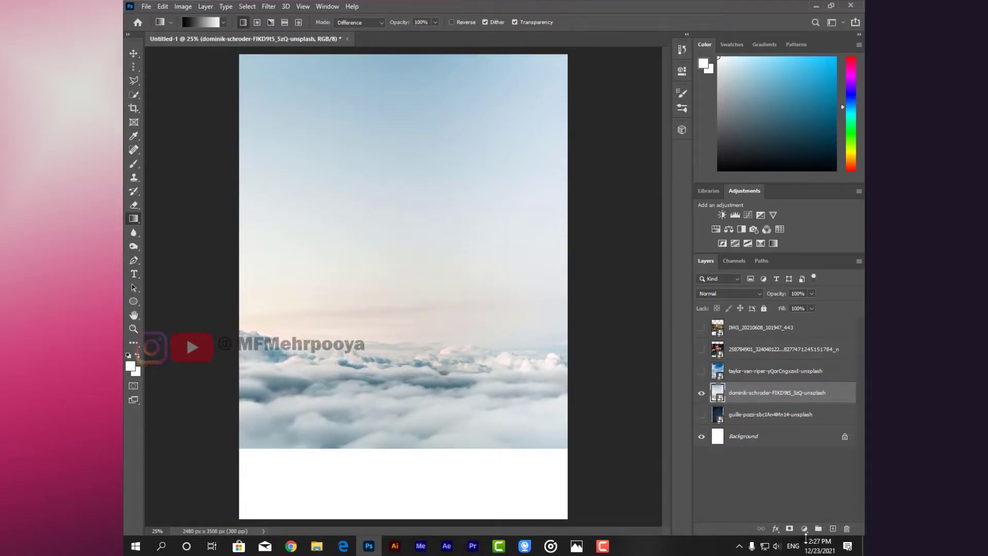
{"action": "key", "text": "d"}
{"action": "left_click", "coordinate": [353, 22]}
{"action": "left_click", "coordinate": [350, 23]}
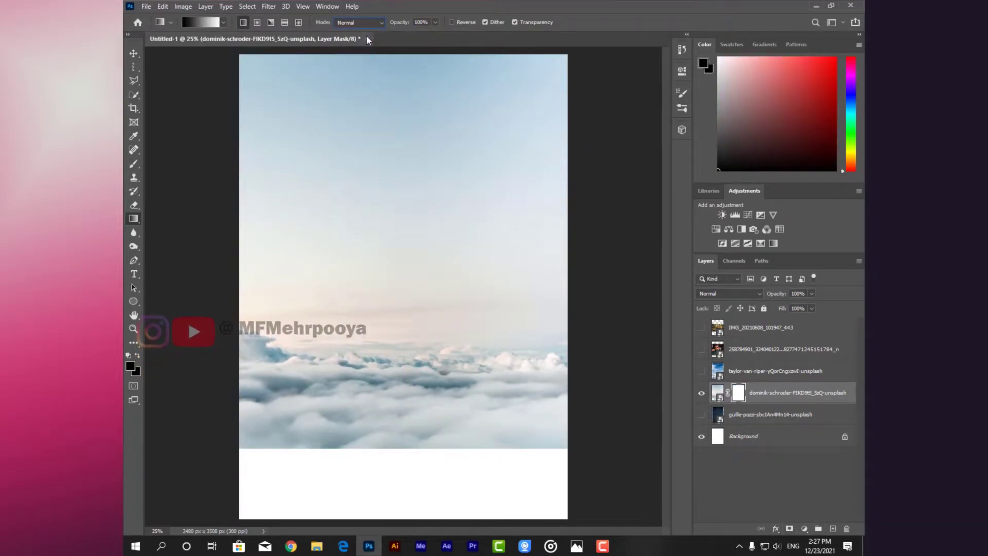
{"action": "left_click_drag", "start_coordinate": [404, 381], "coordinate": [404, 465]}
{"action": "key", "text": "ctrl+z"}
{"action": "mouse_move", "coordinate": [393, 379]}
{"action": "left_mouse_down"}
{"action": "mouse_move", "coordinate": [412, 408]}
{"action": "mouse_move", "coordinate": [411, 355]}
{"action": "left_mouse_up"}
{"action": "mouse_move", "coordinate": [412, 407]}
{"action": "left_mouse_down"}
{"action": "mouse_move", "coordinate": [412, 361]}
{"action": "mouse_move", "coordinate": [411, 375]}
{"action": "left_mouse_up"}
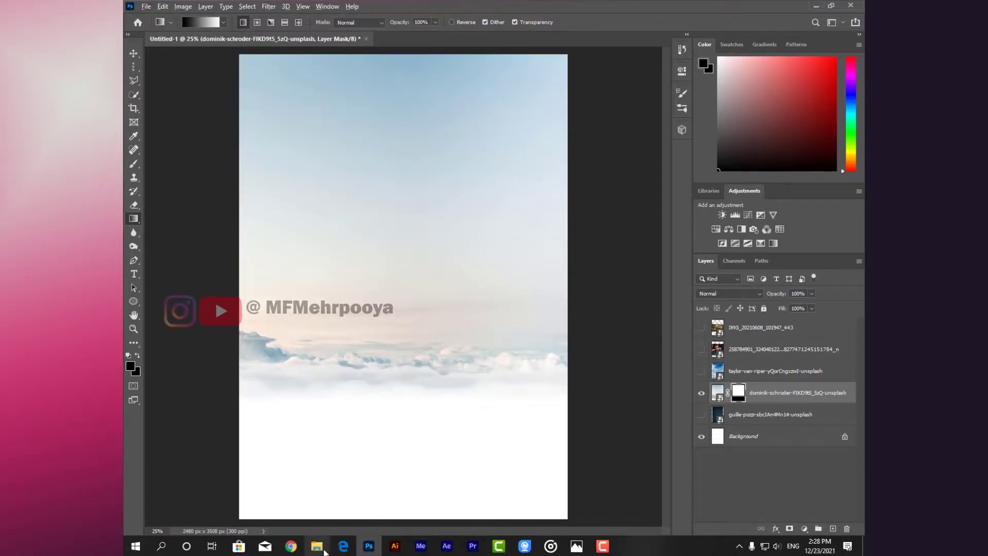
Show the blue-sky taylor cloud layer, copy the fade mask onto it and invert it
{"action": "left_click", "coordinate": [317, 547]}
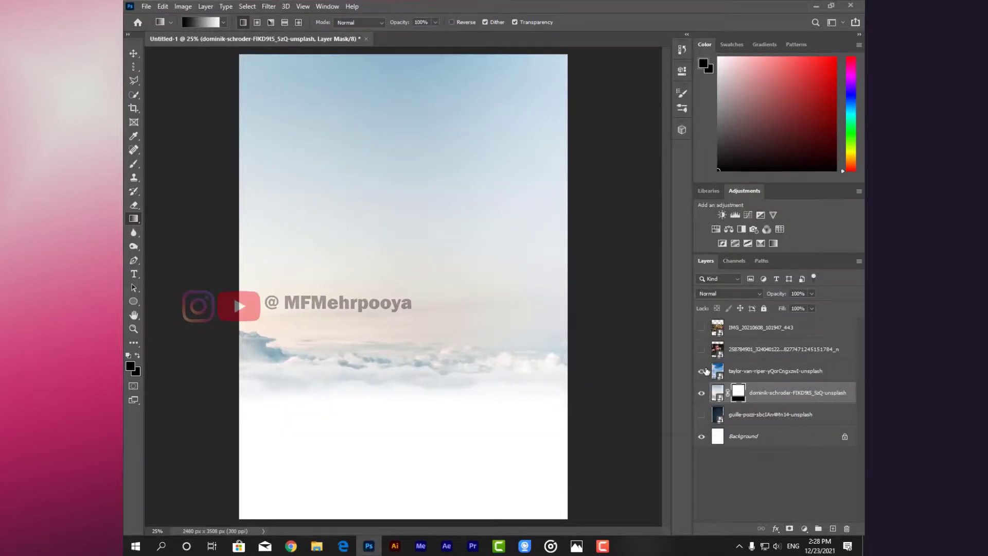
{"action": "left_click", "coordinate": [701, 371]}
{"action": "left_click", "coordinate": [783, 370]}
{"action": "left_click_drag", "start_coordinate": [738, 392], "coordinate": [738, 371]}
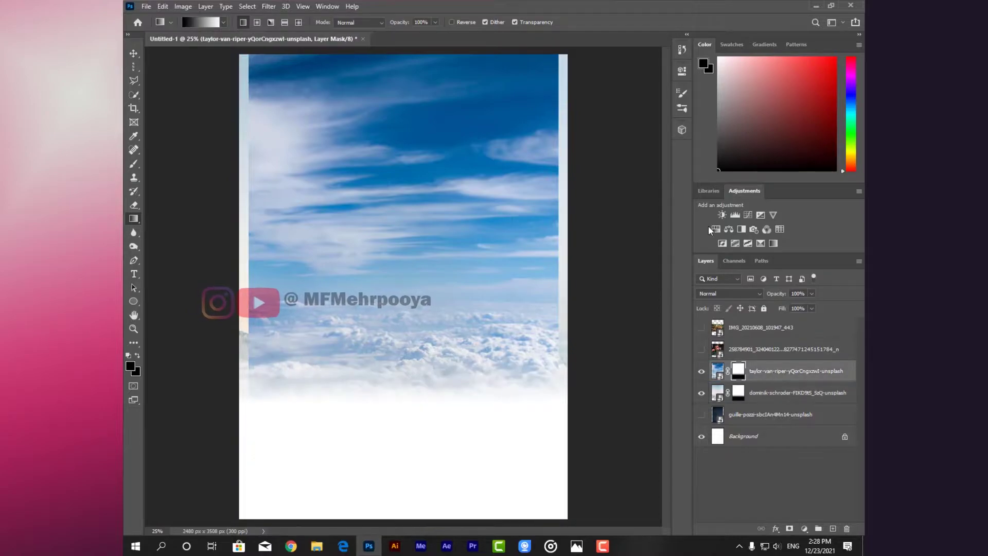
{"action": "key", "text": "ctrl+i"}
Free Transform the blue-sky clouds, slightly tilting, enlarging and recentring them on the canvas
{"action": "left_click", "coordinate": [717, 371]}
{"action": "key", "text": "ctrl+t"}
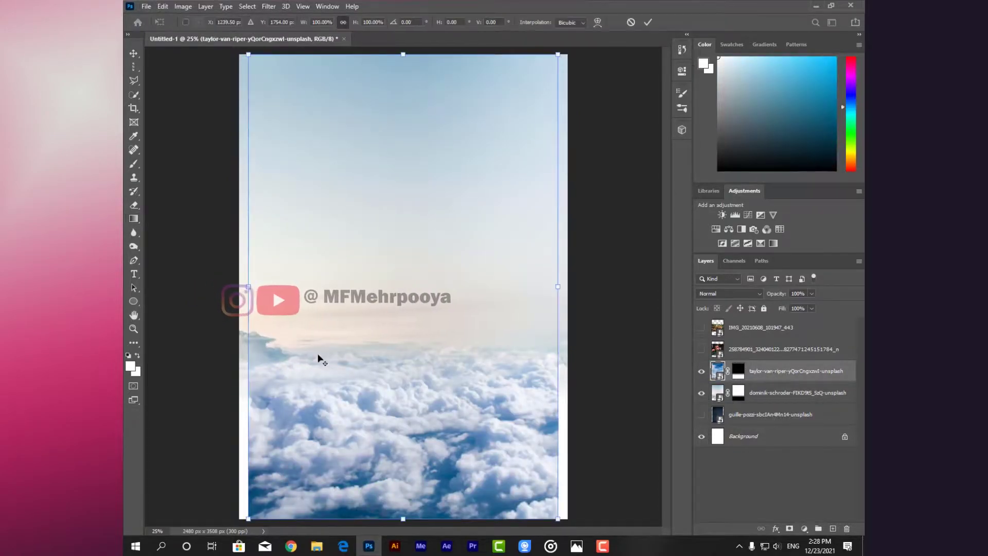
{"action": "scroll", "coordinate": [319, 360], "scroll_direction": "down", "scroll_amount": 2}
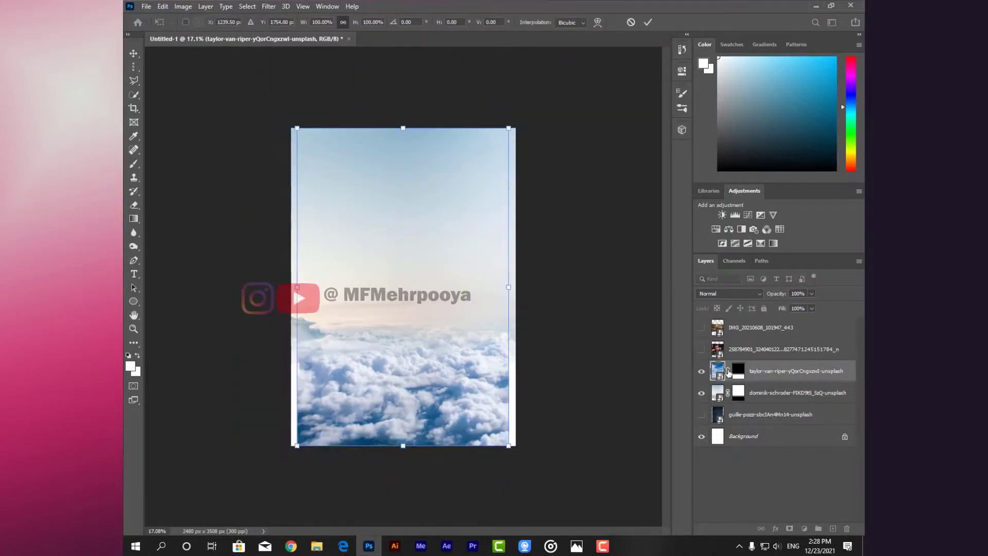
{"action": "left_click_drag", "start_coordinate": [407, 470], "coordinate": [409, 469]}
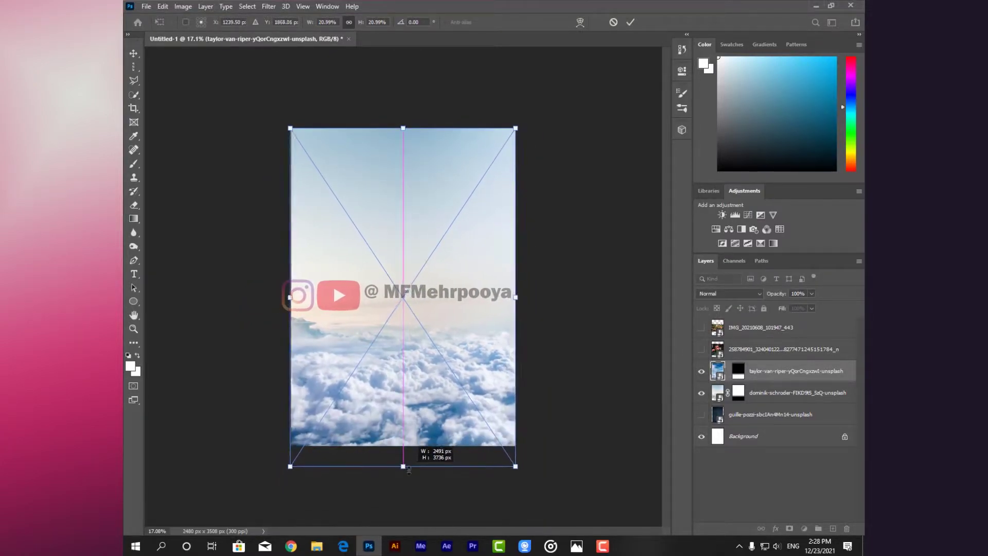
{"action": "left_click_drag", "start_coordinate": [455, 432], "coordinate": [455, 422]}
{"action": "left_click_drag", "start_coordinate": [402, 455], "coordinate": [404, 469]}
{"action": "left_click_drag", "start_coordinate": [454, 424], "coordinate": [460, 430]}
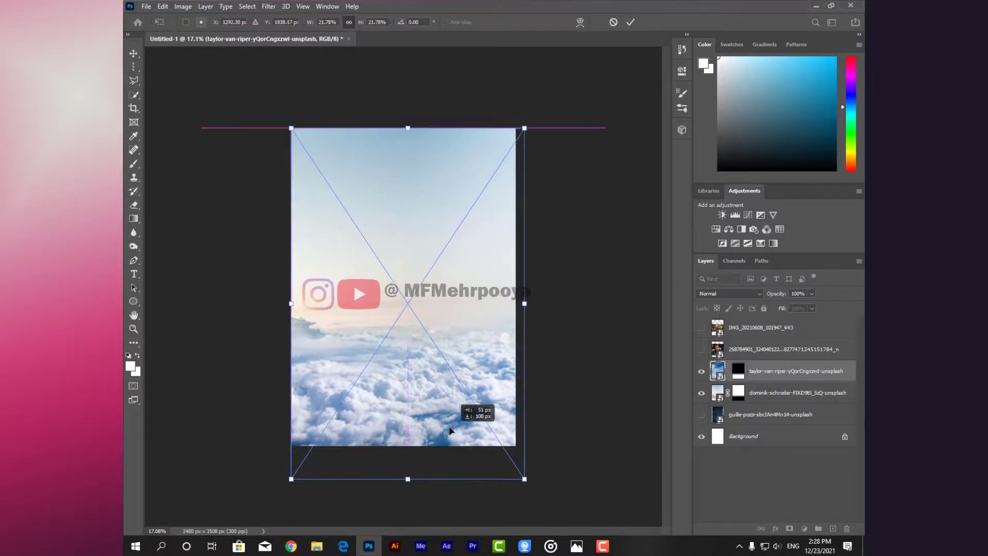
{"action": "key", "text": "Return"}
Place the Amir 13 PNG cutout from the png folder over the clouds
{"action": "key", "text": "g"}
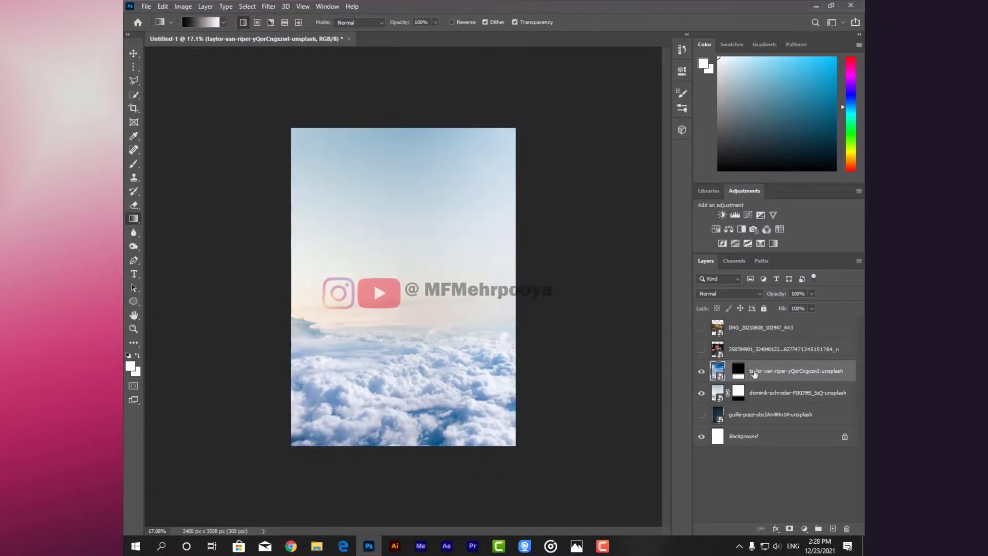
{"action": "mouse_move", "coordinate": [316, 546]}
{"action": "left_click", "coordinate": [316, 486]}
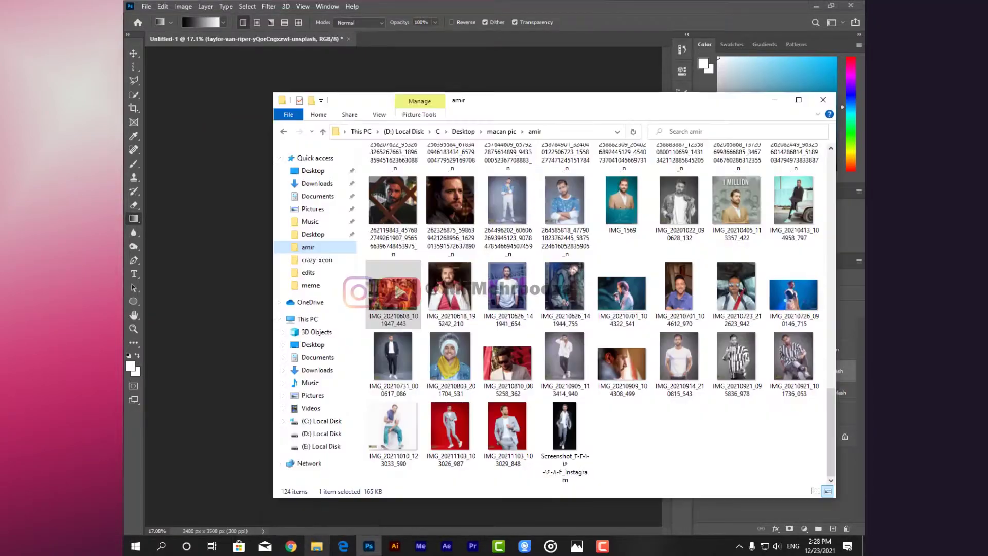
{"action": "double_click", "coordinate": [630, 183]}
{"action": "left_click_drag", "start_coordinate": [542, 267], "coordinate": [480, 290]}
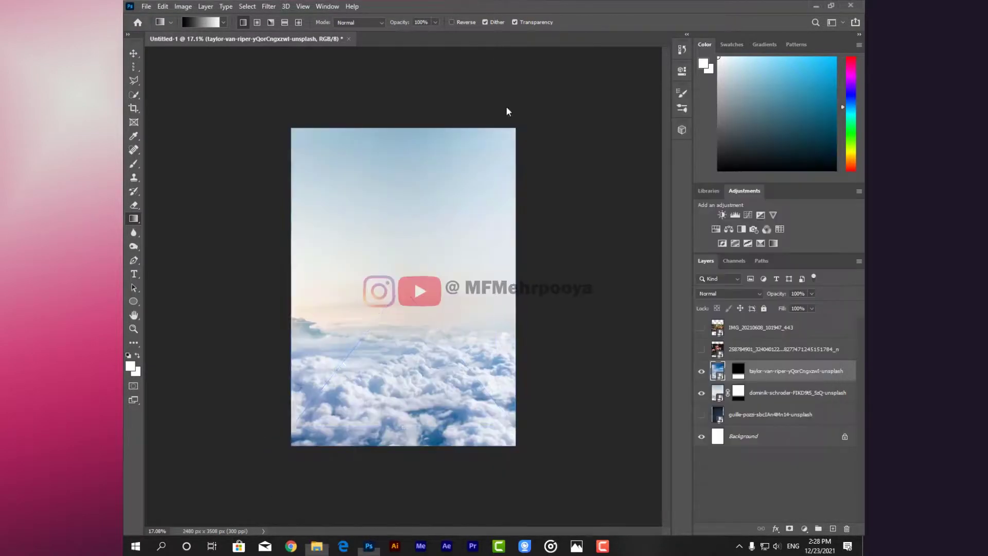
{"action": "key", "text": "Return"}
Apply the Stylize > Oil Paint filter to the man
{"action": "left_click", "coordinate": [268, 6]}
{"action": "mouse_move", "coordinate": [278, 196]}
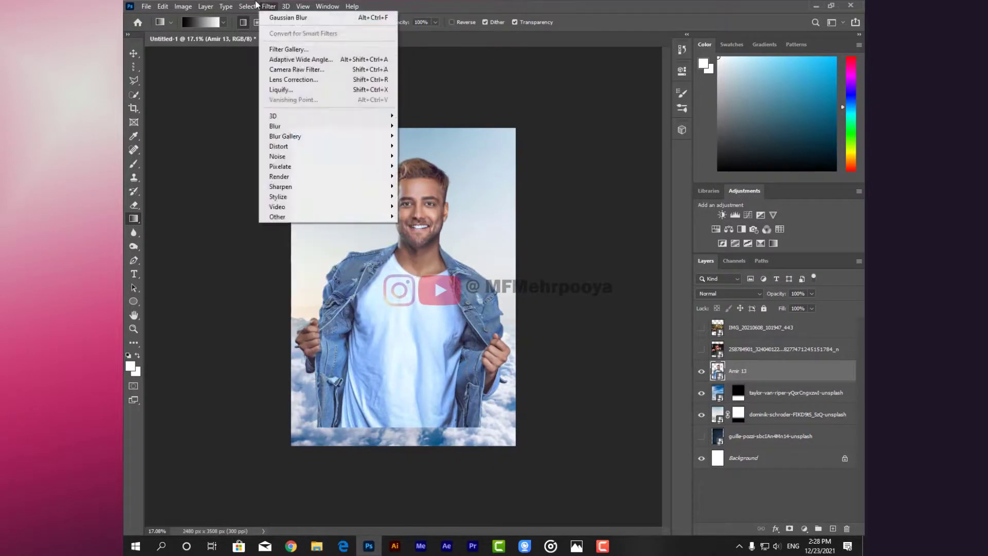
{"action": "left_click", "coordinate": [429, 238]}
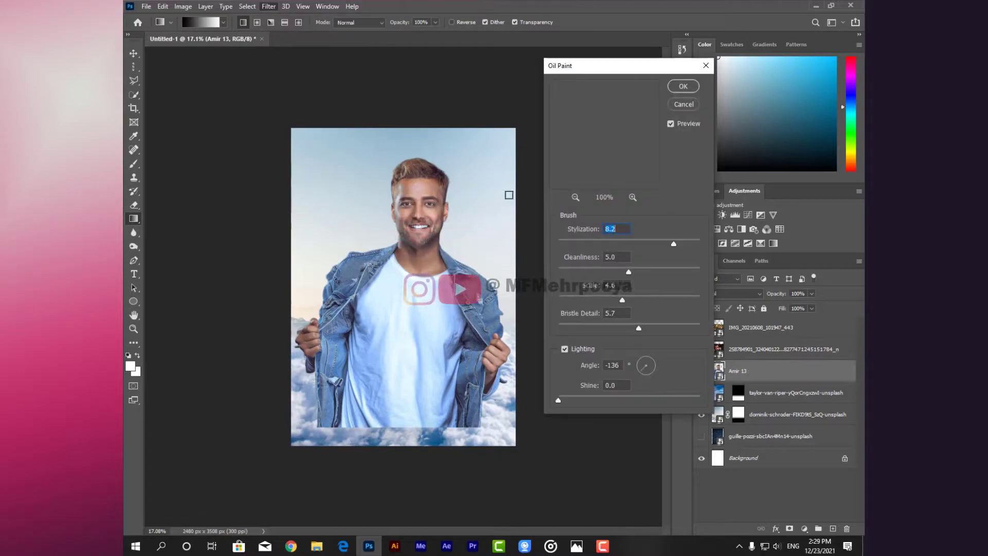
{"action": "left_click", "coordinate": [682, 87]}
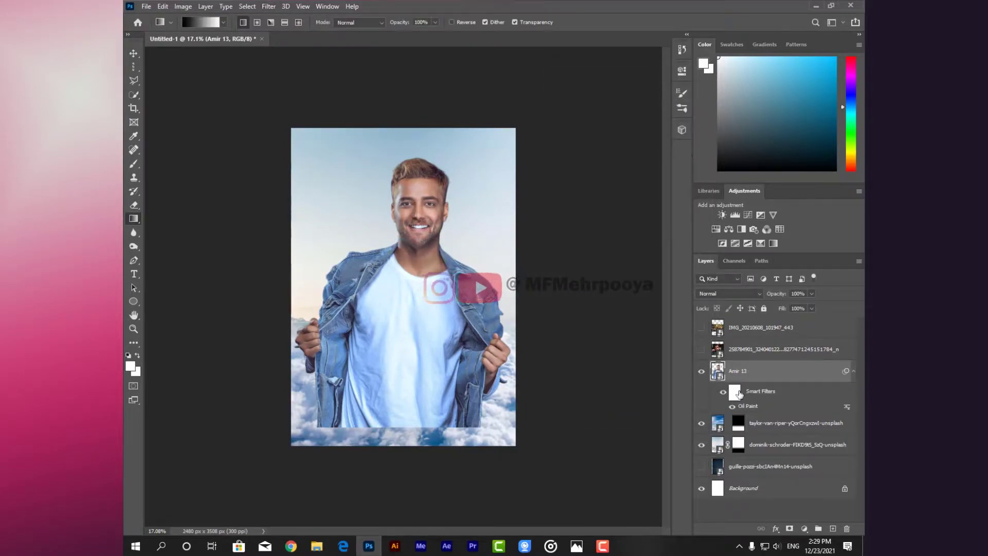
Brush on the Oil Paint filter mask and duplicate the man's layer
{"action": "left_click", "coordinate": [735, 393]}
{"action": "key", "text": "b"}
{"action": "left_click", "coordinate": [200, 23]}
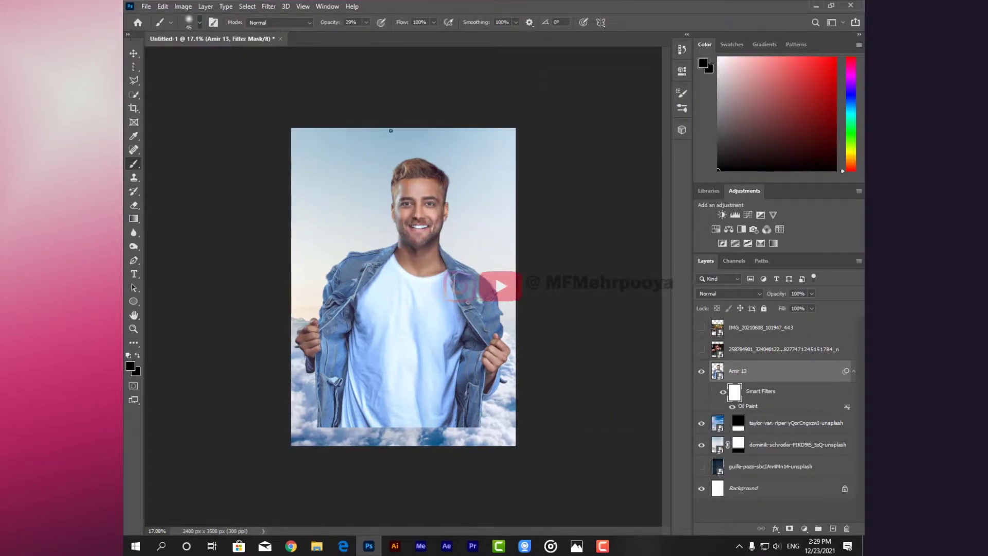
{"action": "scroll", "coordinate": [434, 201], "scroll_direction": "up", "scroll_amount": 5}
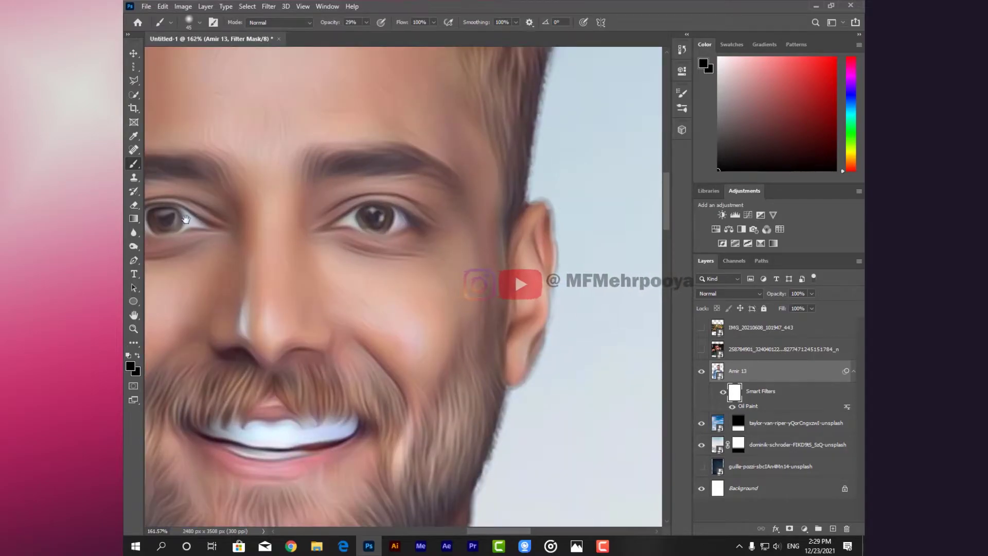
{"action": "scroll", "coordinate": [186, 219], "scroll_direction": "down", "scroll_amount": 2}
{"action": "scroll", "coordinate": [217, 180], "scroll_direction": "down", "scroll_amount": 1}
{"action": "scroll", "coordinate": [247, 144], "scroll_direction": "down", "scroll_amount": 2}
{"action": "scroll", "coordinate": [288, 82], "scroll_direction": "down", "scroll_amount": 2}
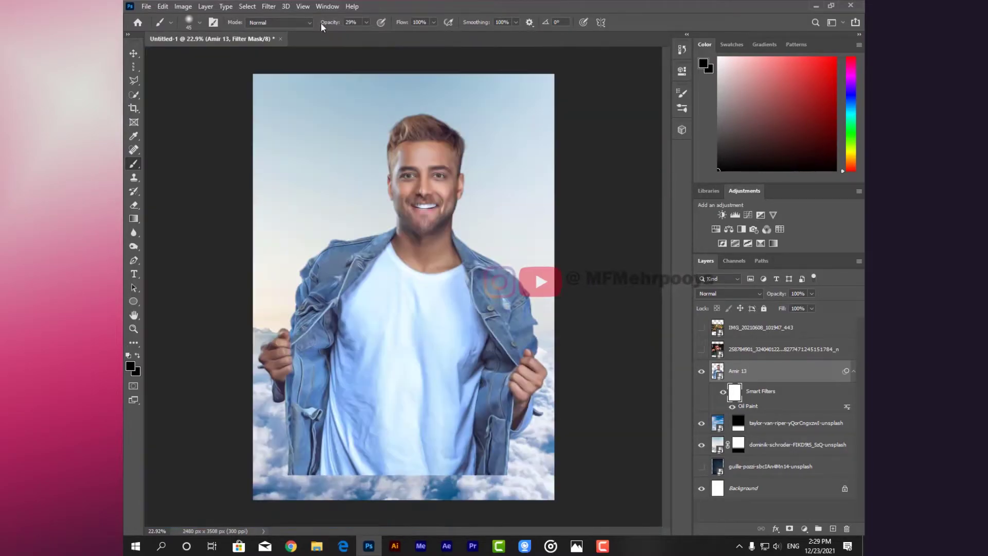
{"action": "key", "text": "ctrl+j"}
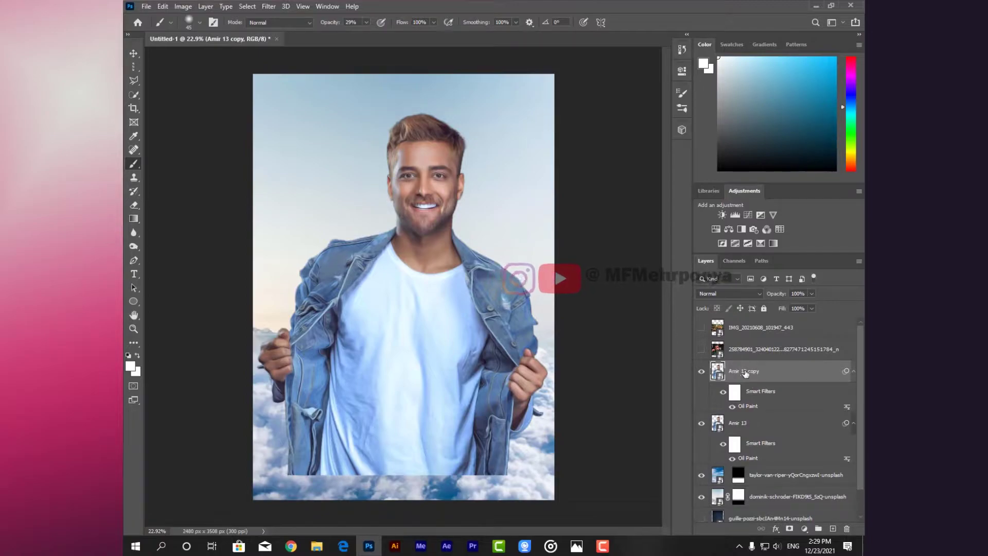
Sharpen the duplicate with a High Pass filter blended in Overlay mode
{"action": "left_click", "coordinate": [269, 6]}
{"action": "left_click", "coordinate": [423, 226]}
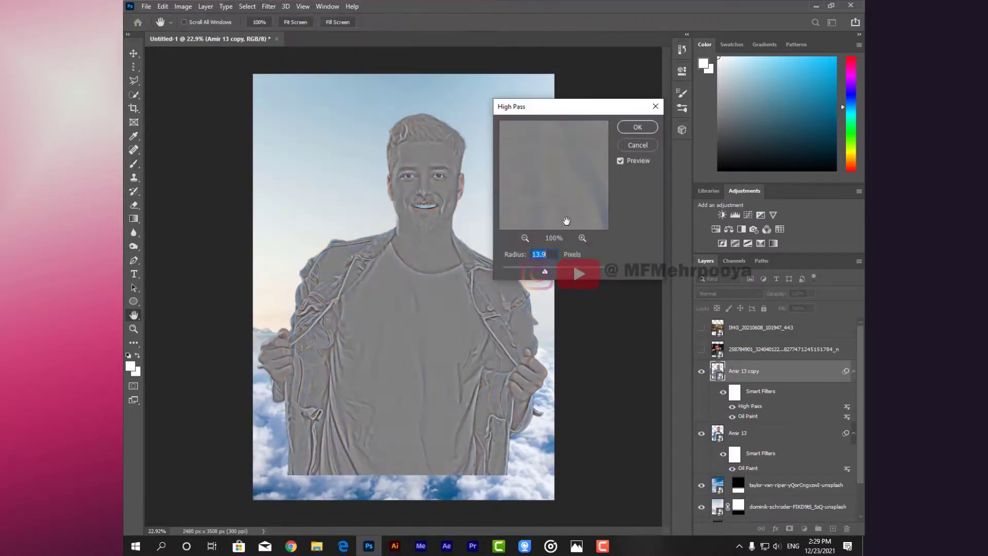
{"action": "left_click", "coordinate": [638, 127]}
{"action": "left_click", "coordinate": [728, 293]}
{"action": "left_click", "coordinate": [736, 400]}
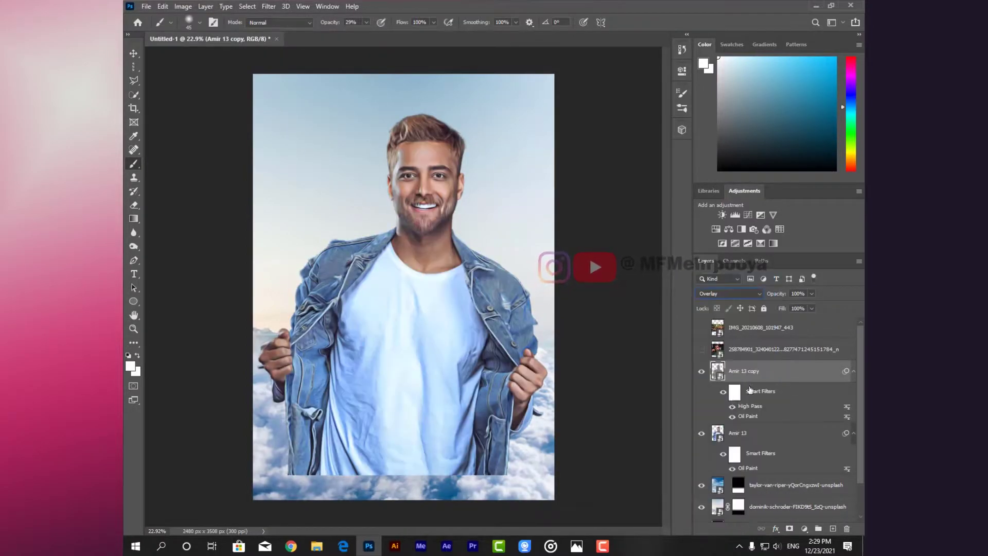
{"action": "key", "text": "b"}
Group the two man layers into a group named amir
{"action": "key", "text": "ctrl+g"}
{"action": "type", "text": "ami"}
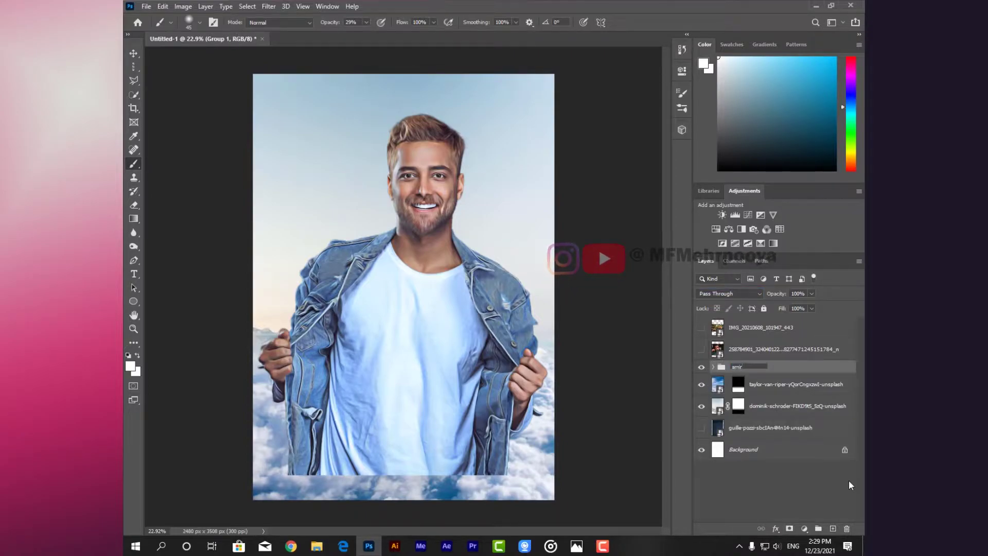
{"action": "type", "text": "r"}
{"action": "key", "text": "Return"}
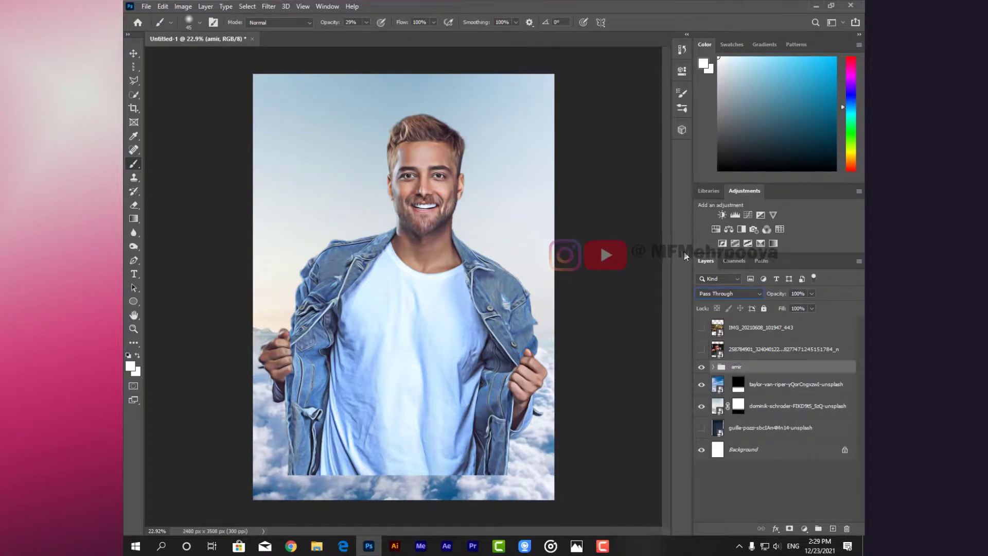
{"action": "key", "text": "alt+e"}
{"action": "key", "text": "Escape"}
{"action": "key", "text": "alt+e"}
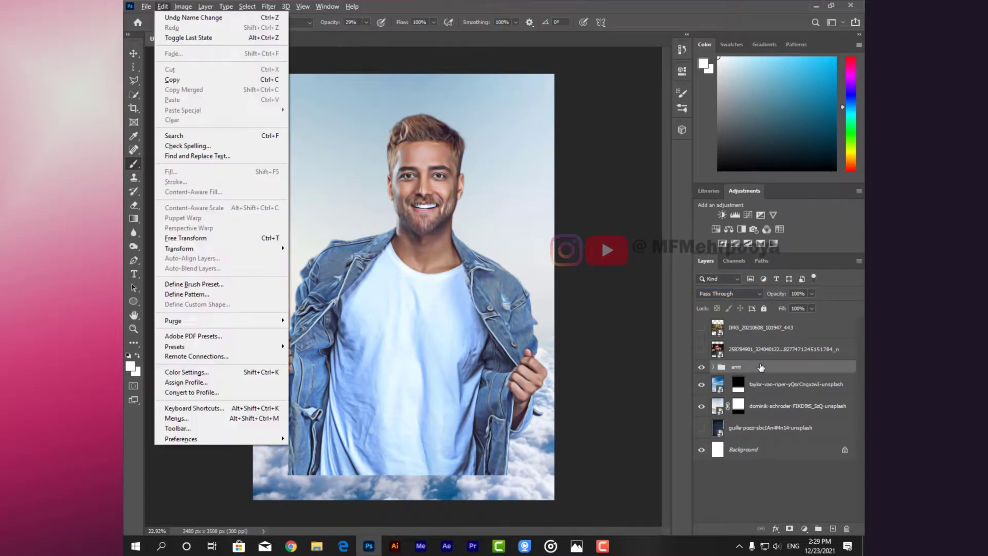
{"action": "key", "text": "Escape"}
Stamp the amir group into a merged layer, hide the group and move it above Background
{"action": "key", "text": "ctrl+alt+e"}
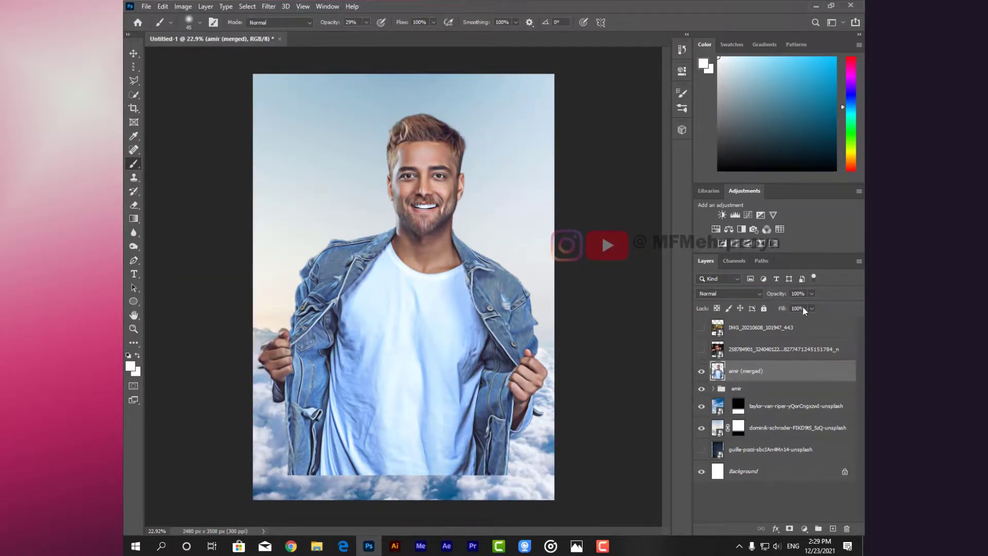
{"action": "left_click", "coordinate": [701, 392]}
{"action": "key", "text": "ctrl+shift+bracketleft"}
{"action": "left_click", "coordinate": [758, 378]}
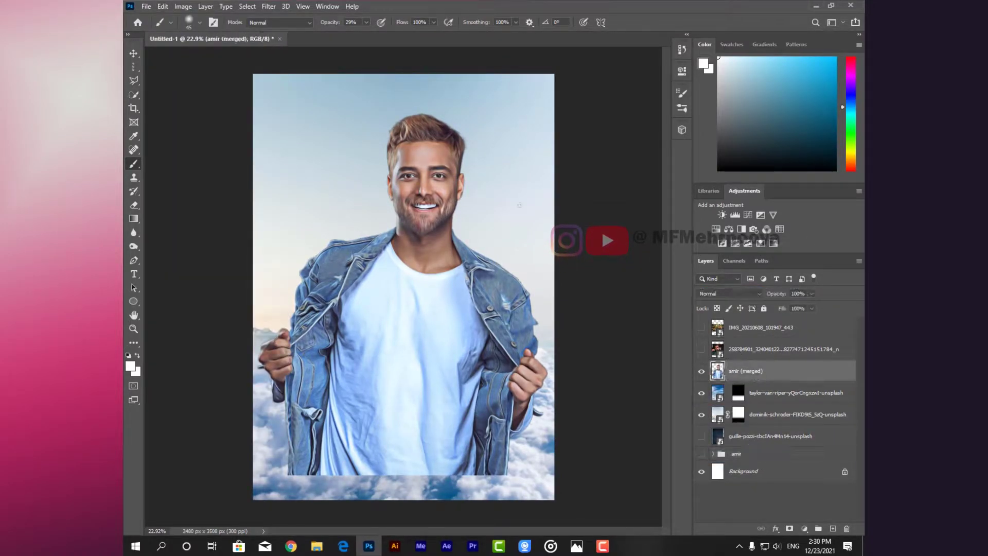
Brighten the figure with an upward-bowed Curves layer and move both below the cloud layer
{"action": "left_click", "coordinate": [806, 529]}
{"action": "left_click", "coordinate": [803, 397]}
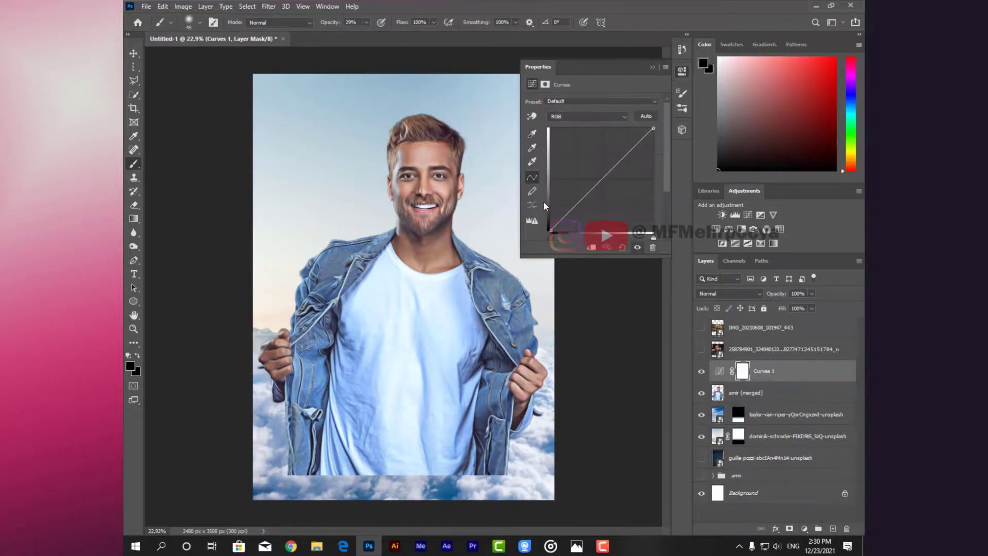
{"action": "left_click", "coordinate": [631, 150]}
{"action": "left_click_drag", "start_coordinate": [631, 151], "coordinate": [624, 142]}
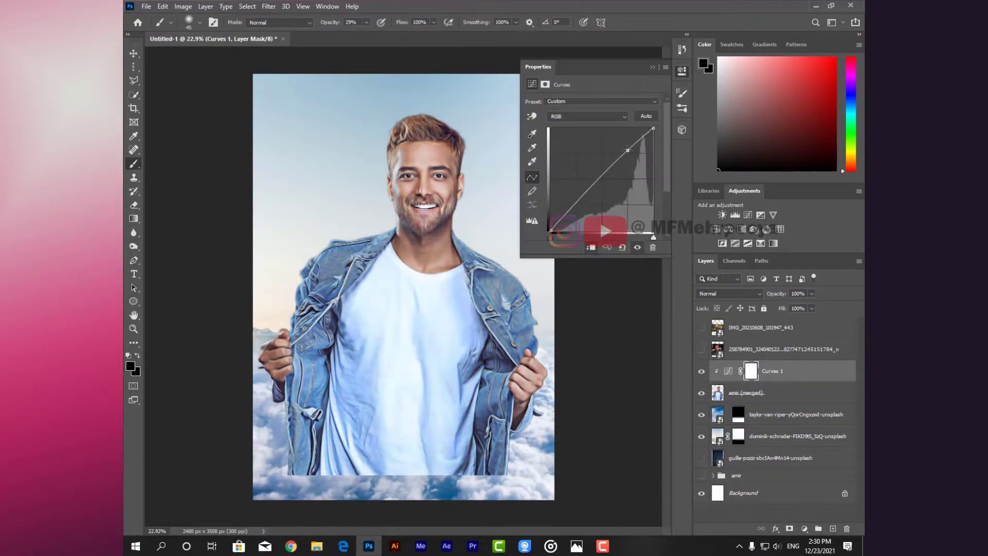
{"action": "left_click", "coordinate": [651, 68]}
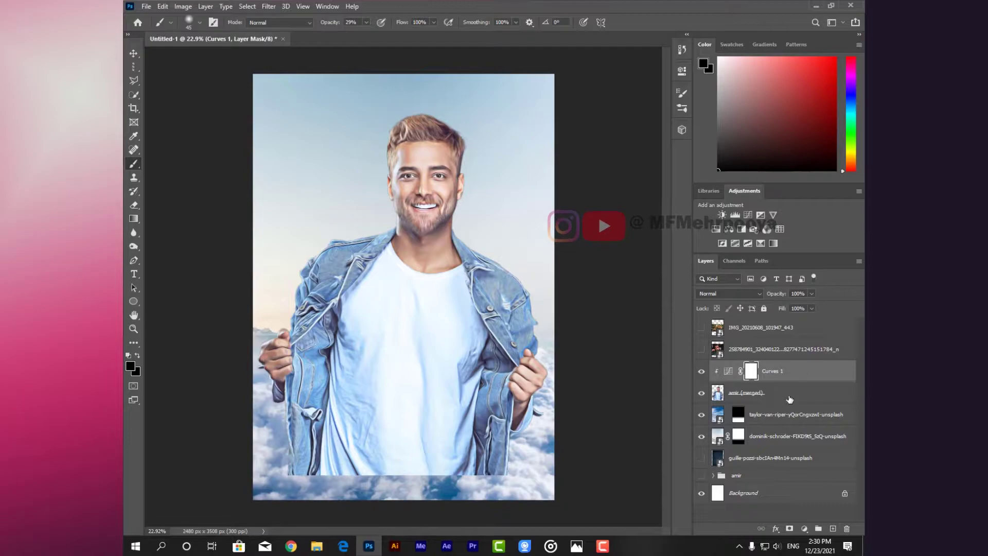
{"action": "left_click", "coordinate": [790, 400], "text": "shift"}
{"action": "left_click_drag", "start_coordinate": [790, 400], "coordinate": [785, 419]}
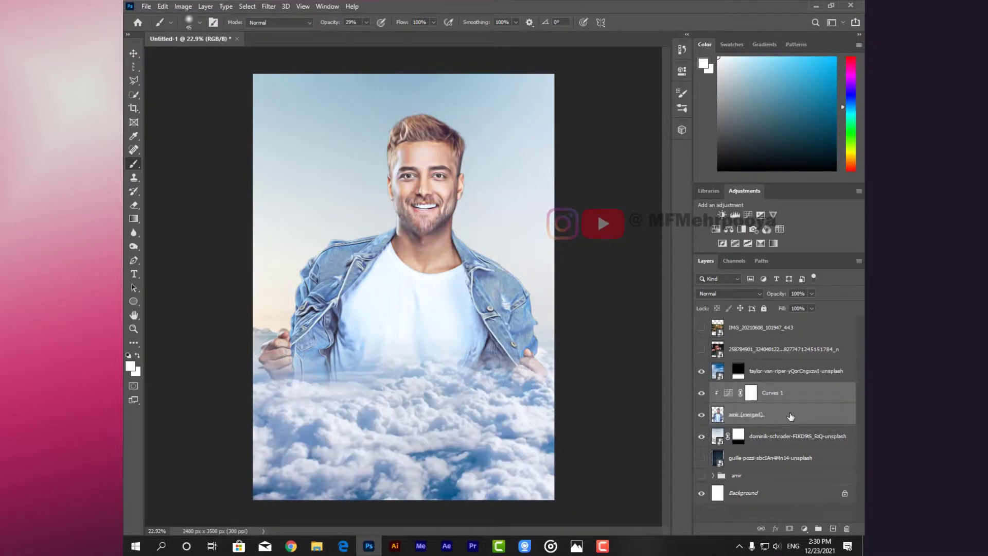
Redraw gradient fades on the taylor and dominik cloud masks to cover the lower body
{"action": "left_click", "coordinate": [738, 370]}
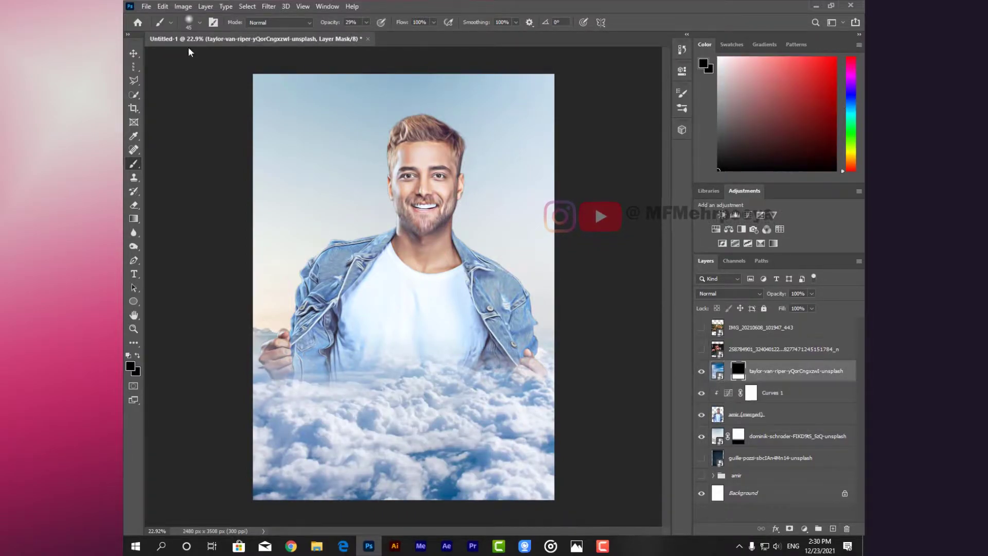
{"action": "left_click", "coordinate": [133, 218]}
{"action": "left_click_drag", "start_coordinate": [413, 406], "coordinate": [407, 363]}
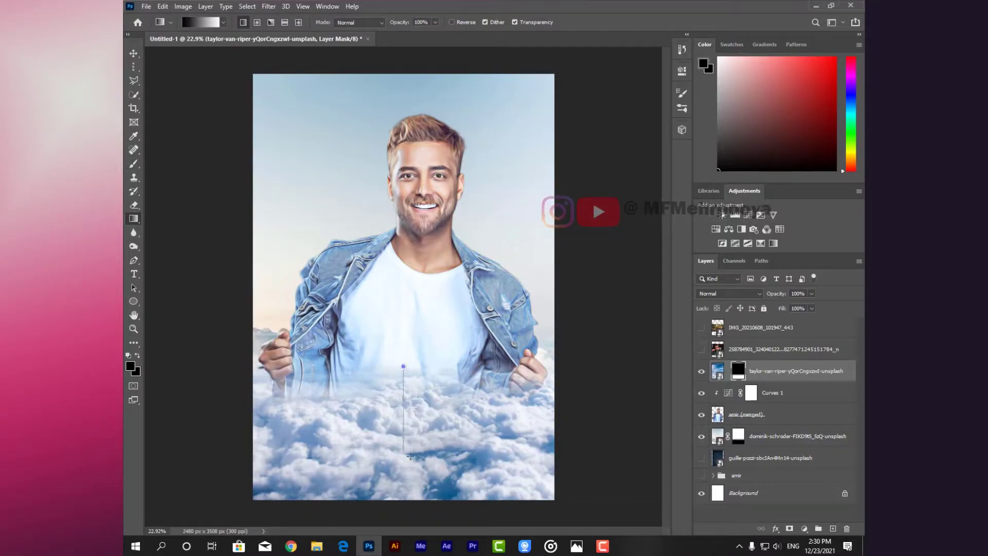
{"action": "left_click", "coordinate": [718, 371]}
{"action": "left_click", "coordinate": [738, 371]}
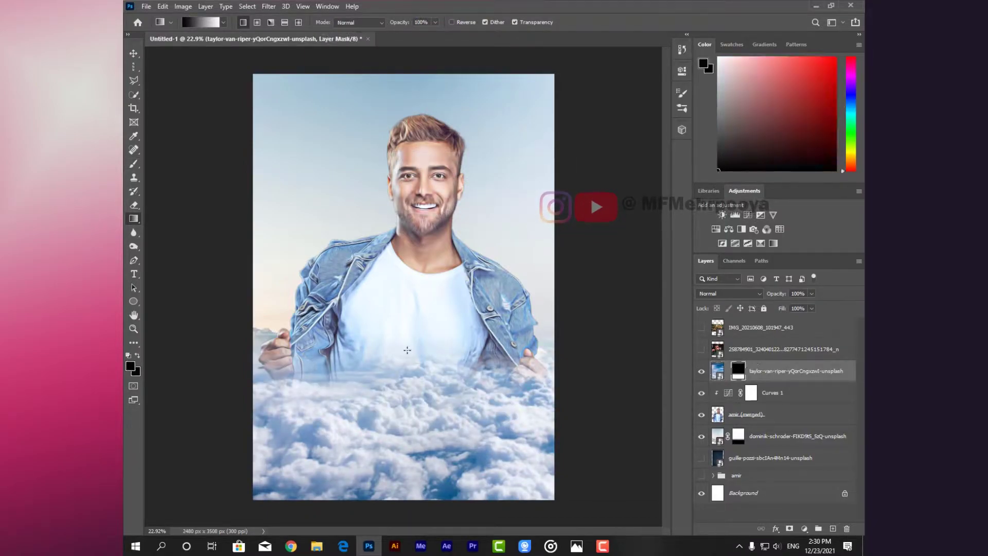
{"action": "left_click_drag", "start_coordinate": [407, 409], "coordinate": [410, 449]}
{"action": "left_click", "coordinate": [761, 435]}
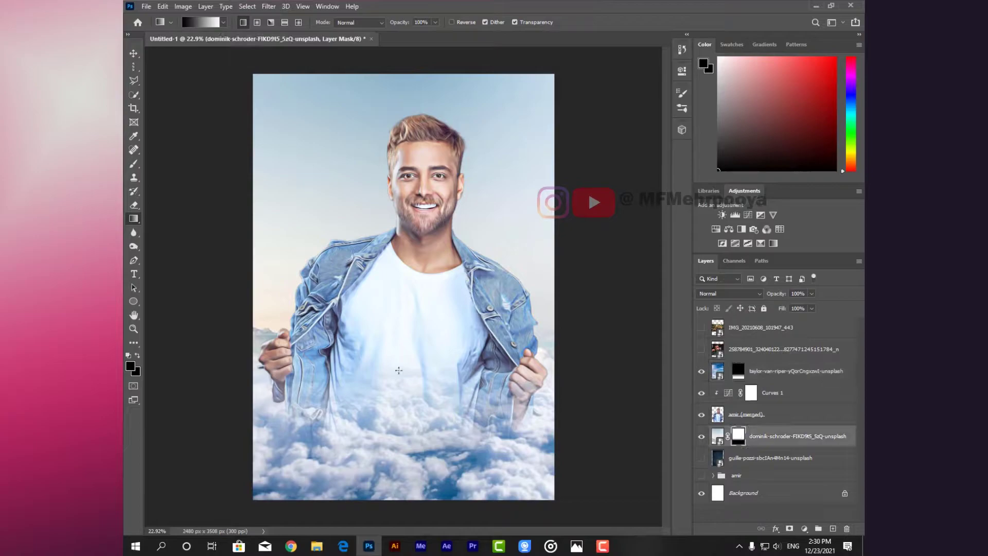
{"action": "mouse_move", "coordinate": [370, 398]}
{"action": "left_mouse_down"}
{"action": "mouse_move", "coordinate": [406, 396]}
{"action": "mouse_move", "coordinate": [393, 406]}
{"action": "left_mouse_up"}
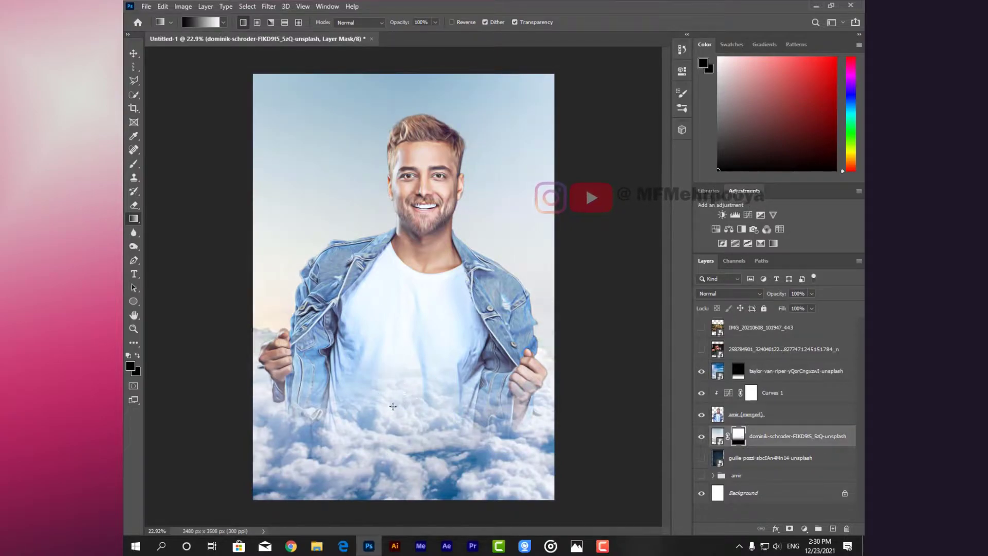
Fill the Curves 1 mask with grey using the paint bucket to soften the brightening
{"action": "left_click", "coordinate": [751, 392]}
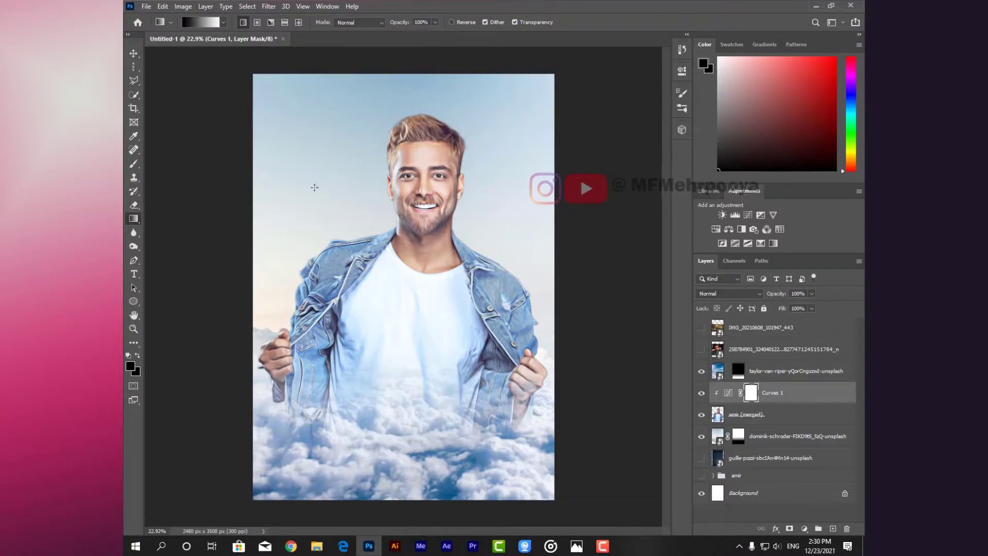
{"action": "right_click", "coordinate": [133, 218]}
{"action": "left_click", "coordinate": [175, 228]}
{"action": "left_click", "coordinate": [718, 104]}
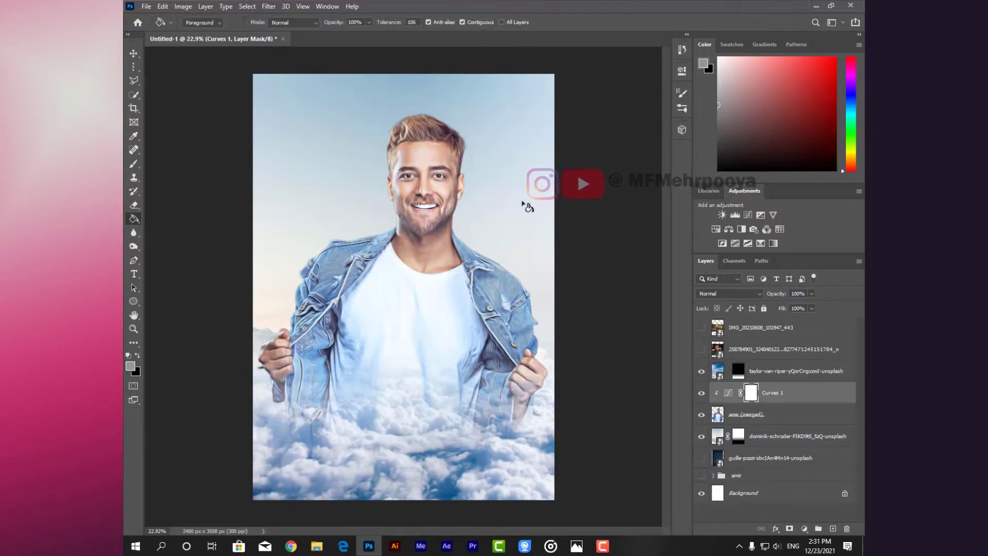
{"action": "left_click", "coordinate": [497, 217]}
{"action": "left_click", "coordinate": [501, 304]}
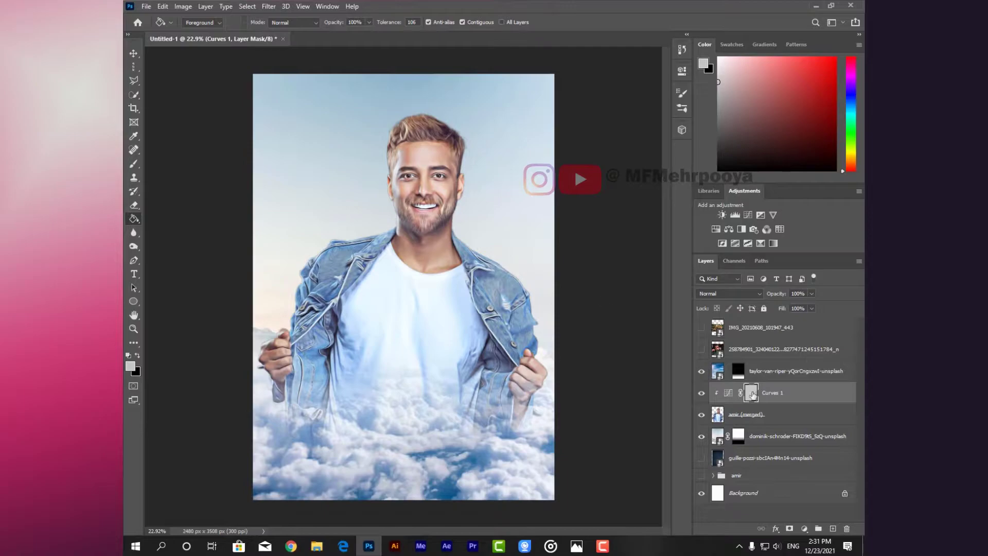
Hide the merged figure and shrink the man-on-phone photo into the top-left corner
{"action": "left_click", "coordinate": [772, 349]}
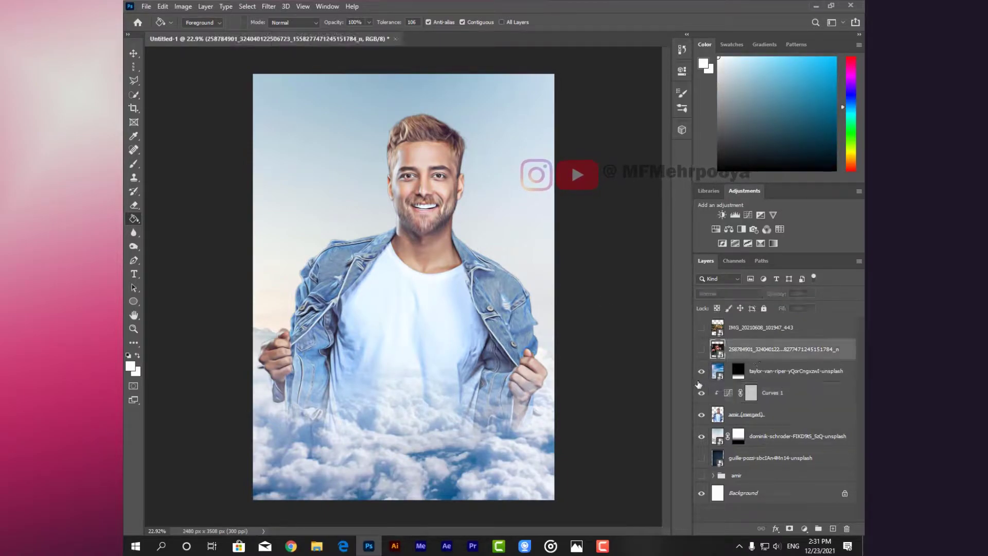
{"action": "left_click", "coordinate": [701, 415]}
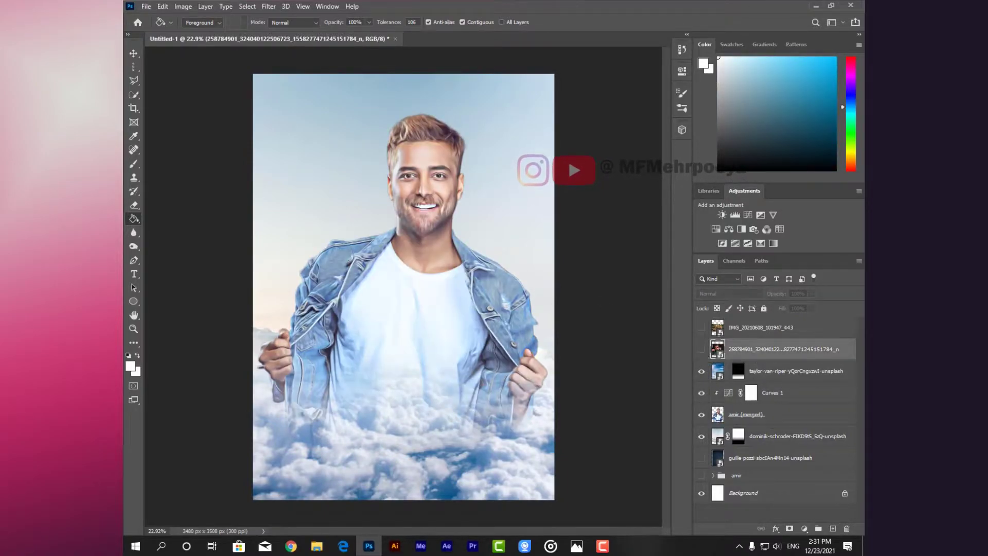
{"action": "left_click", "coordinate": [701, 414]}
{"action": "left_click", "coordinate": [701, 349]}
{"action": "key", "text": "ctrl+t"}
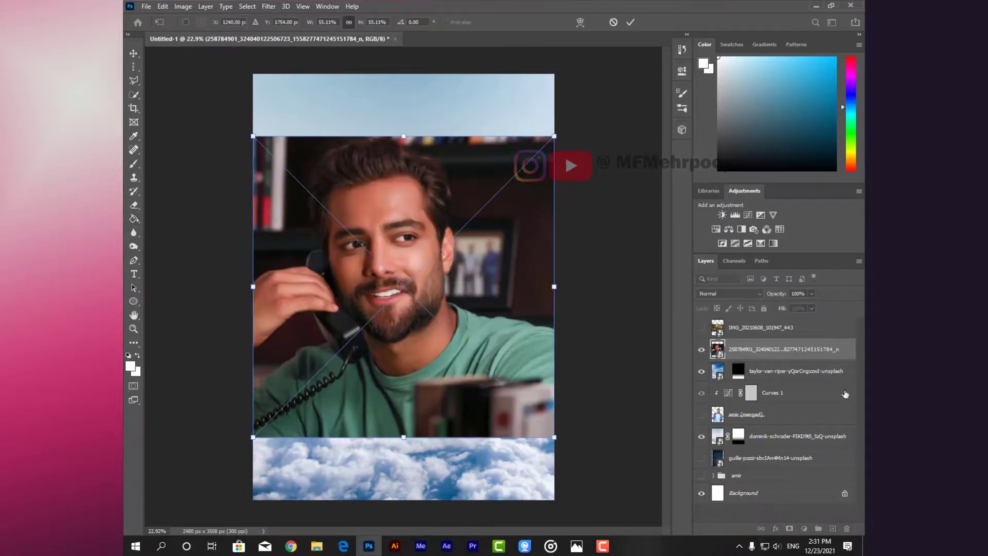
{"action": "left_click_drag", "start_coordinate": [403, 288], "coordinate": [404, 226]}
{"action": "mouse_move", "coordinate": [554, 376]}
{"action": "left_mouse_down"}
{"action": "mouse_move", "coordinate": [430, 292]}
{"action": "mouse_move", "coordinate": [401, 243]}
{"action": "left_mouse_up"}
{"action": "key", "text": "Return"}
{"action": "left_click", "coordinate": [762, 327]}
Show the armchair photo and add a layer mask to it
{"action": "left_click", "coordinate": [701, 327]}
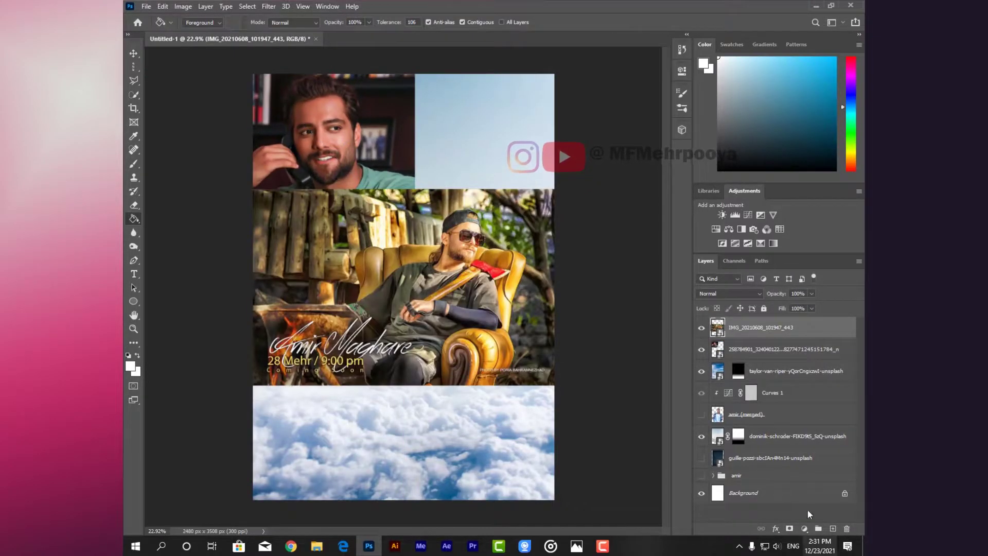
{"action": "left_click", "coordinate": [789, 528]}
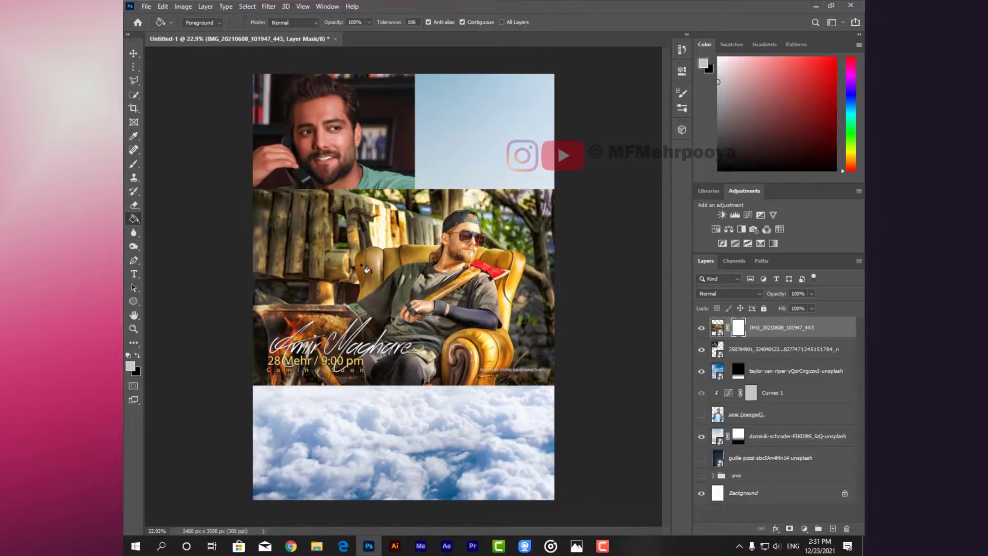
{"action": "right_click", "coordinate": [137, 221]}
{"action": "left_click", "coordinate": [170, 217]}
{"action": "left_click_drag", "start_coordinate": [408, 268], "coordinate": [423, 270]}
{"action": "key", "text": "ctrl+z"}
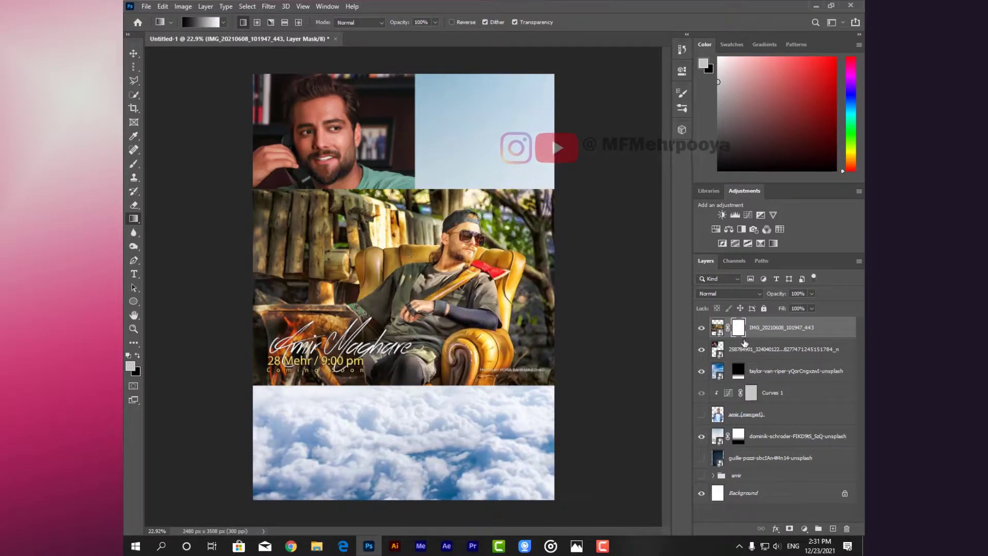
Move the armchair photo to the top-right and enlarge it slightly
{"action": "key", "text": "ctrl+t"}
{"action": "mouse_move", "coordinate": [436, 328]}
{"action": "left_mouse_down"}
{"action": "mouse_move", "coordinate": [436, 223]}
{"action": "mouse_move", "coordinate": [418, 164]}
{"action": "left_mouse_up"}
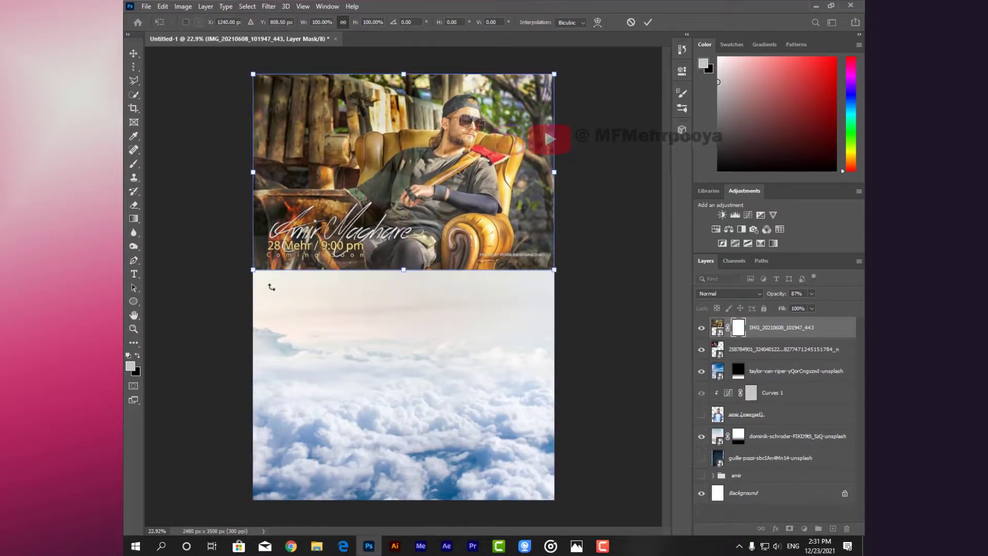
{"action": "left_click_drag", "start_coordinate": [252, 269], "coordinate": [236, 275]}
{"action": "left_click_drag", "start_coordinate": [454, 252], "coordinate": [492, 246]}
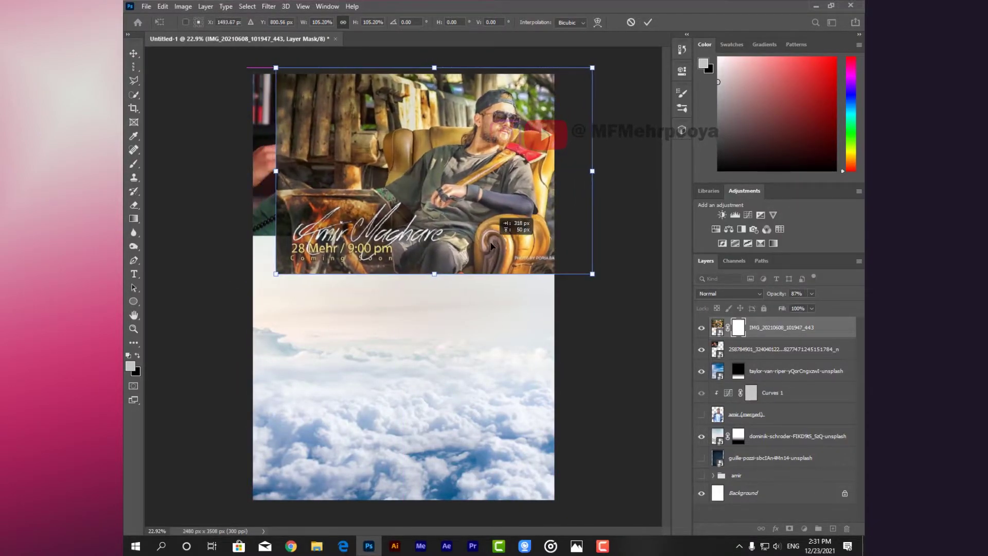
{"action": "key", "text": "Return"}
Gradient-mask away the armchair photo's left part, then show the merged figure again
{"action": "key", "text": "g"}
{"action": "scroll", "coordinate": [447, 150], "scroll_direction": "up", "scroll_amount": 3}
{"action": "type", "text": "46"}
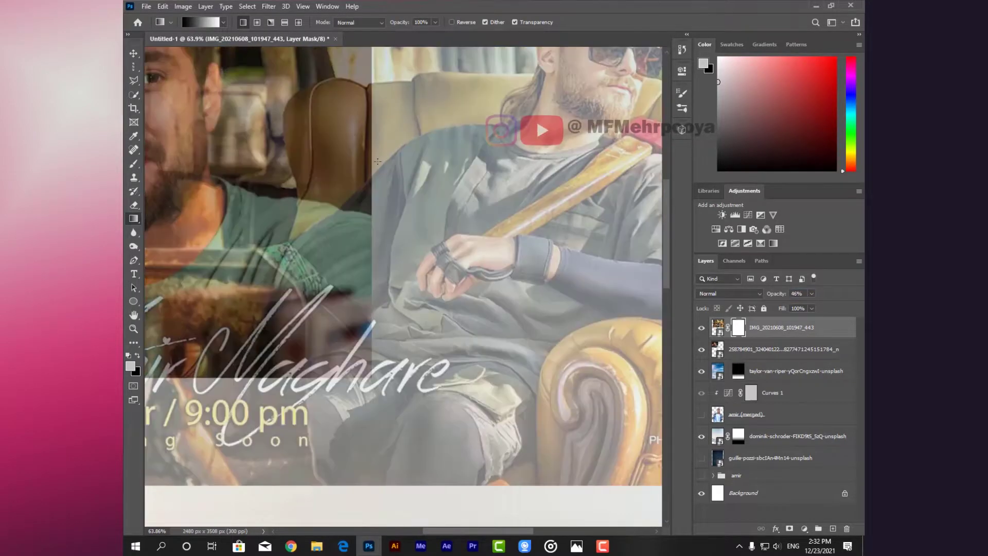
{"action": "mouse_move", "coordinate": [391, 149]}
{"action": "left_mouse_down"}
{"action": "mouse_move", "coordinate": [360, 149]}
{"action": "mouse_move", "coordinate": [380, 149]}
{"action": "left_mouse_up"}
{"action": "key", "text": "ctrl+z"}
{"action": "key", "text": "ctrl+z"}
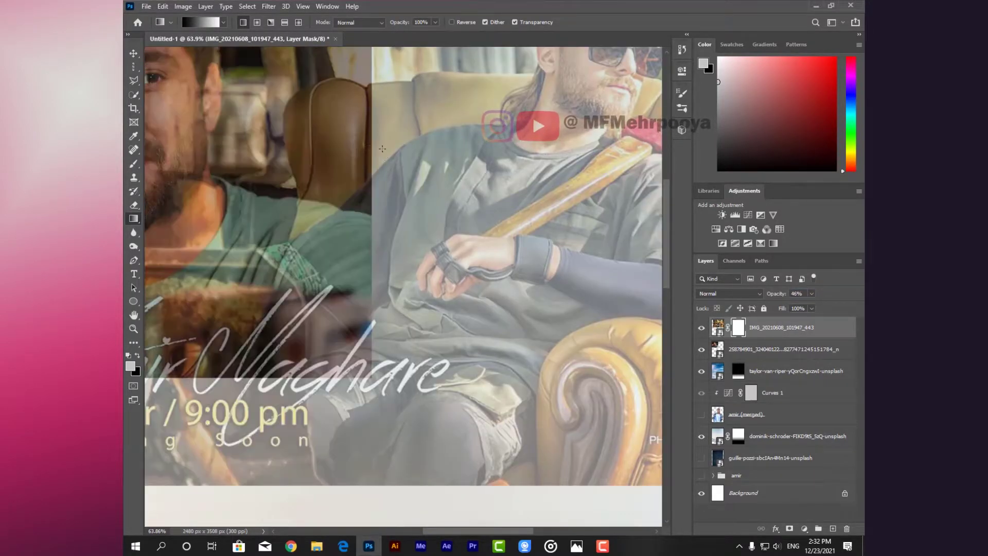
{"action": "key", "text": "ctrl+shift+z"}
{"action": "key", "text": "ctrl+z"}
{"action": "key", "text": "ctrl+shift+z"}
{"action": "key", "text": "ctrl+z"}
{"action": "key", "text": "ctrl+shift+z"}
{"action": "scroll", "coordinate": [374, 159], "scroll_direction": "down", "scroll_amount": 5}
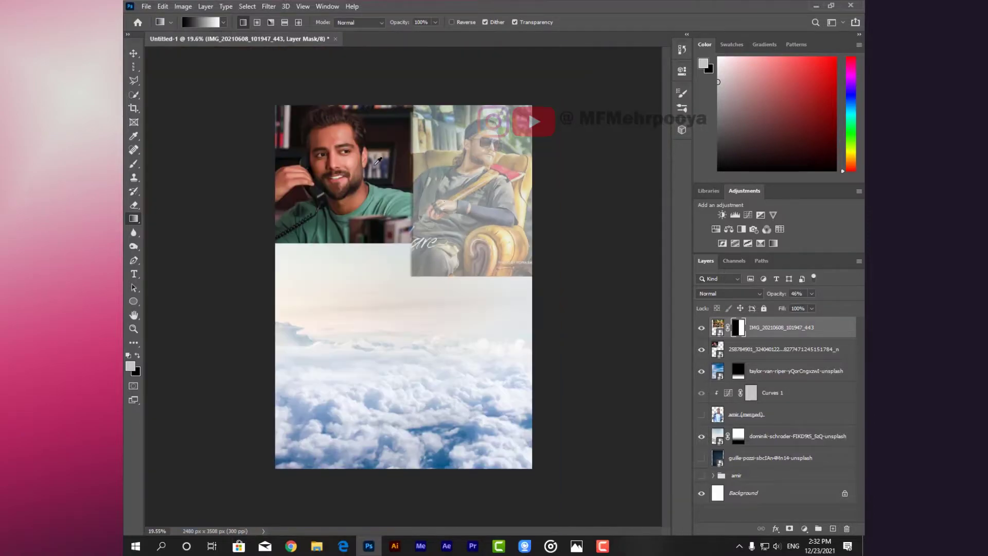
{"action": "key", "text": "0"}
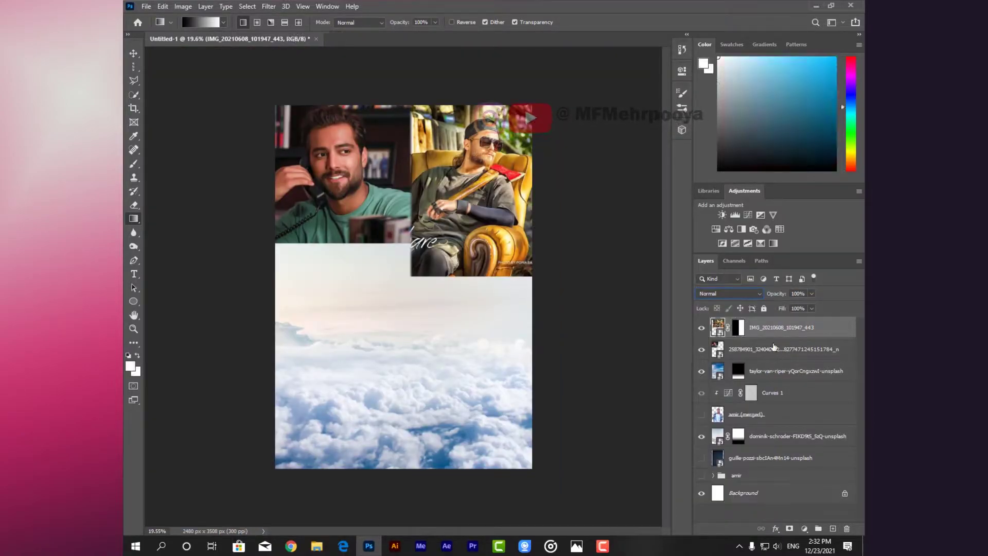
{"action": "left_click", "coordinate": [768, 350], "text": "ctrl"}
{"action": "left_click", "coordinate": [702, 414]}
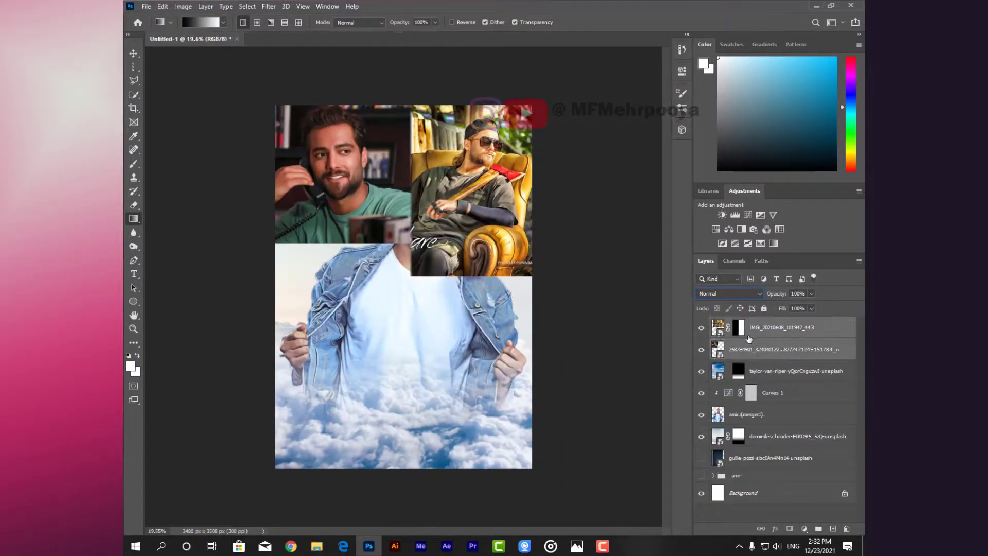
Group the two top photos into Group 1 and lower the group's opacity to about half
{"action": "key", "text": "ctrl+g"}
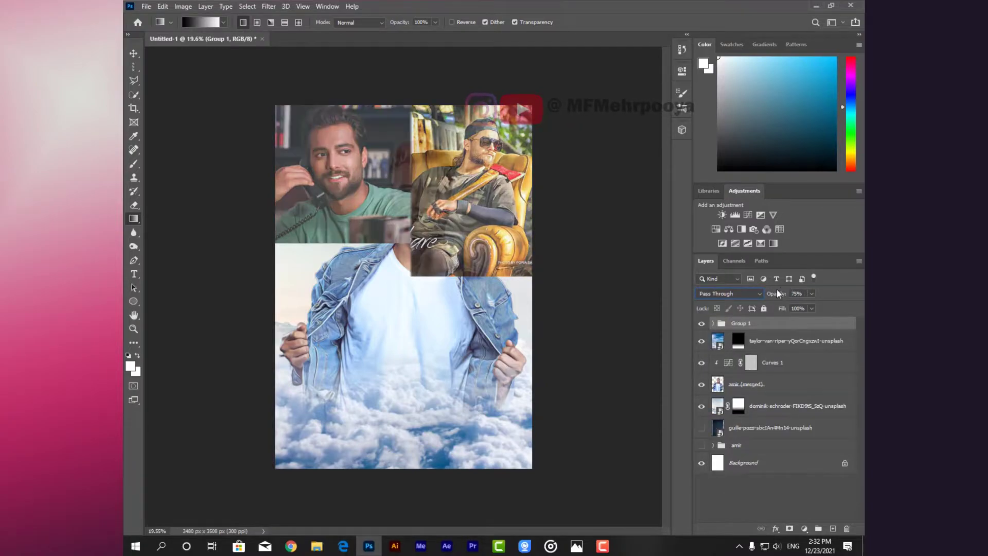
{"action": "left_click_drag", "start_coordinate": [768, 292], "coordinate": [735, 302]}
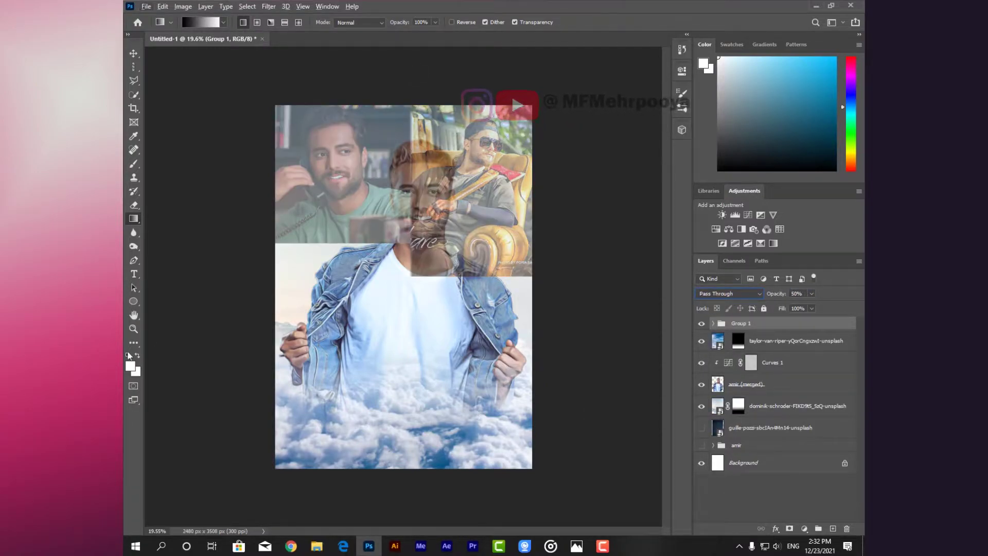
{"action": "key", "text": "z"}
{"action": "left_click_drag", "start_coordinate": [422, 170], "coordinate": [464, 169]}
Reposition the IMG_20210608_101947_443 face photo inside Group 1
{"action": "left_click", "coordinate": [713, 323]}
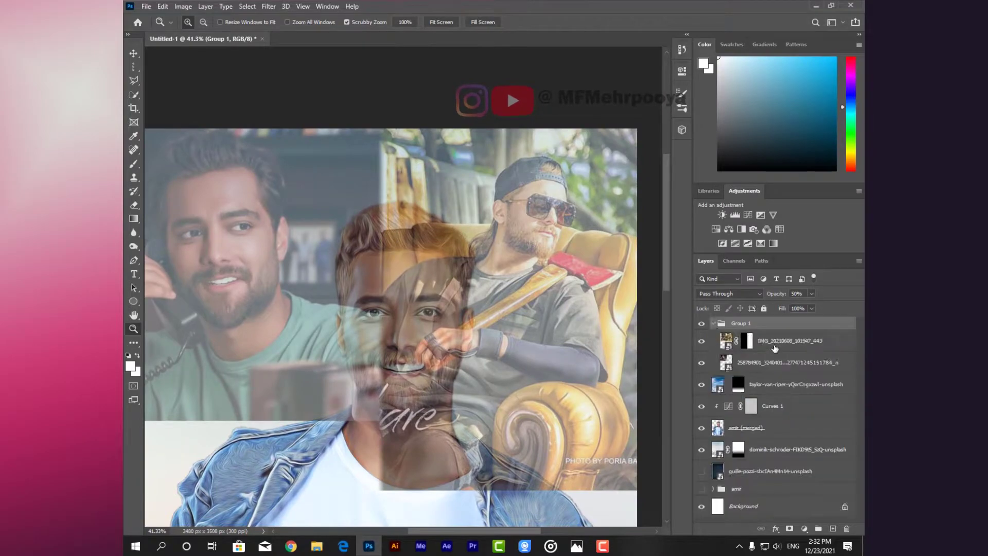
{"action": "left_click", "coordinate": [782, 345]}
{"action": "key", "text": "ctrl+t"}
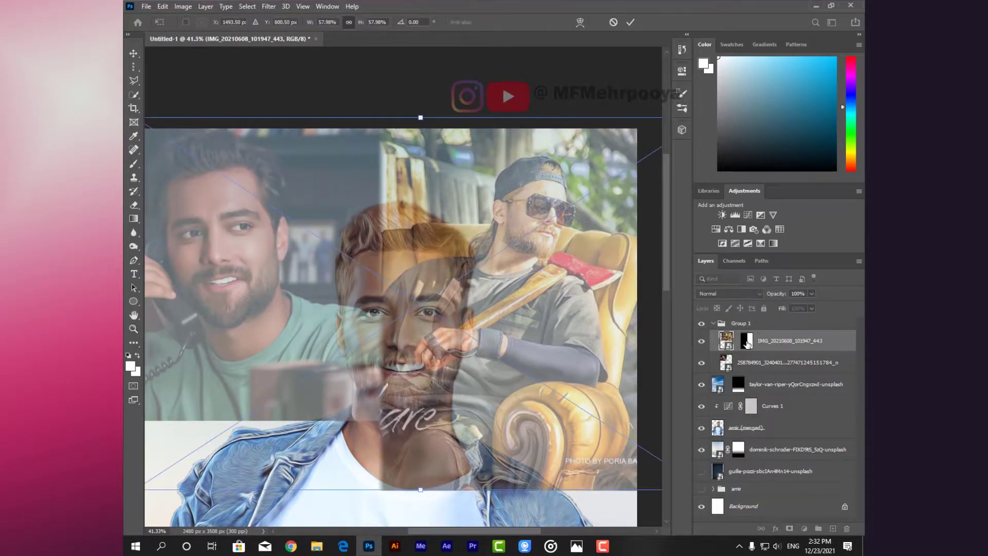
{"action": "scroll", "coordinate": [412, 394], "scroll_direction": "down", "scroll_amount": 1}
{"action": "left_click_drag", "start_coordinate": [412, 394], "coordinate": [405, 418]}
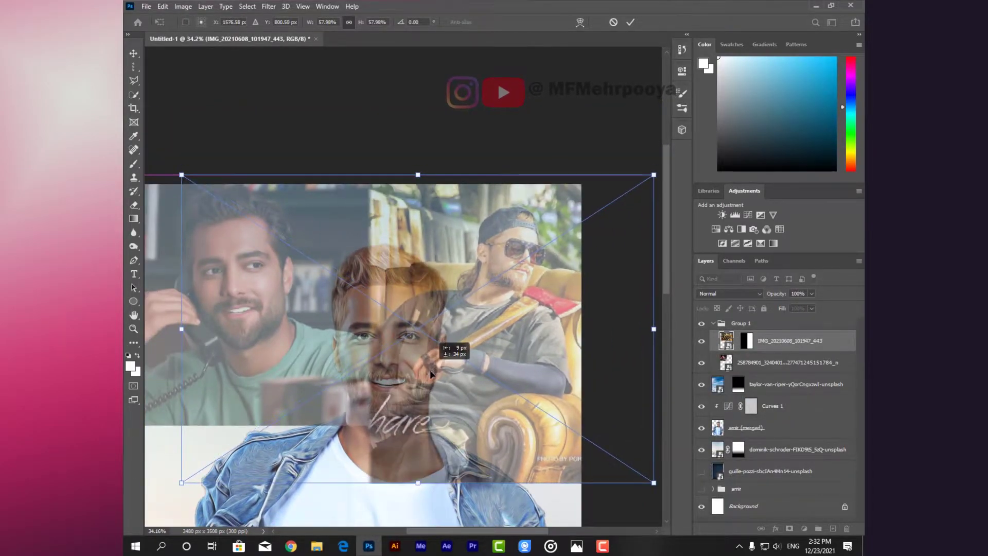
{"action": "key", "text": "Return"}
{"action": "key", "text": "z"}
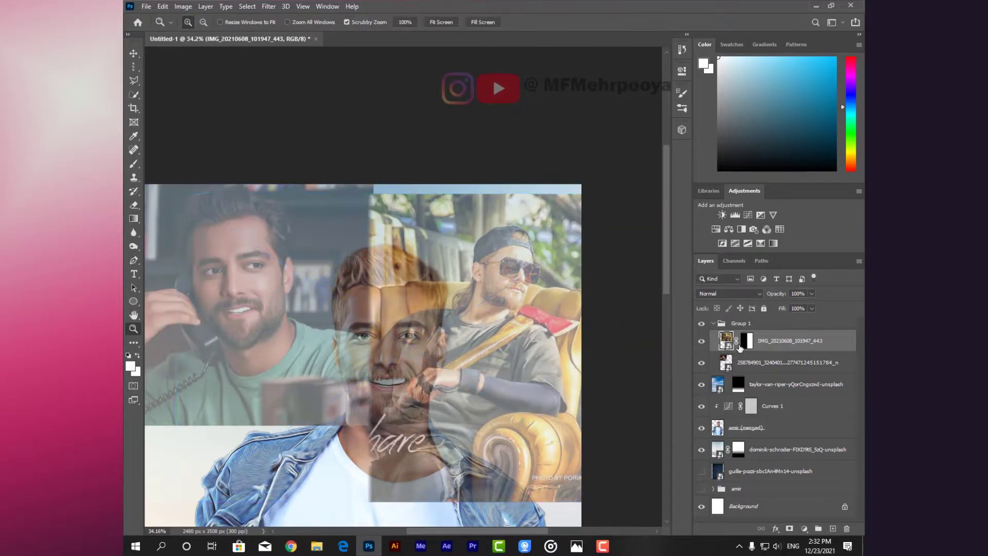
{"action": "key", "text": "v"}
{"action": "left_click_drag", "start_coordinate": [537, 332], "coordinate": [552, 313]}
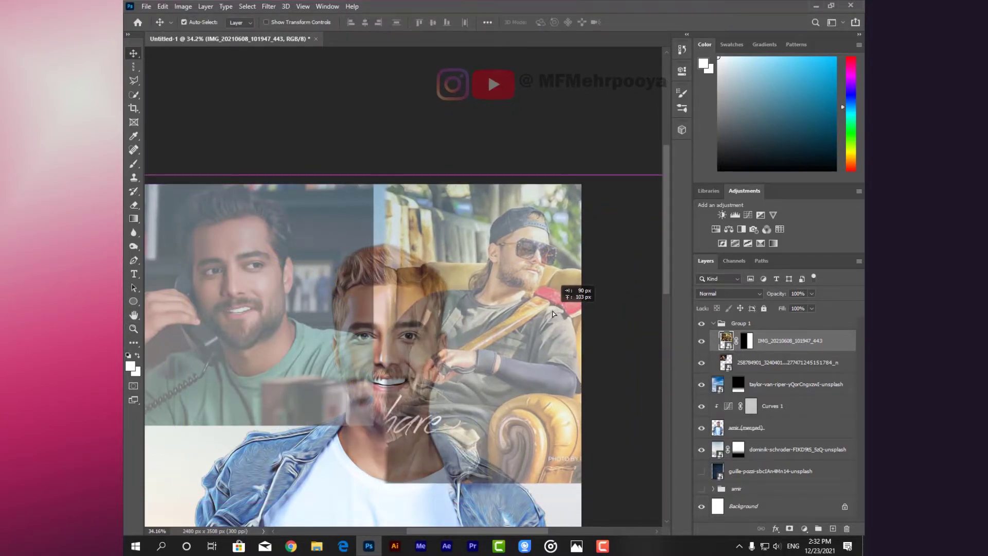
Scale the other photo in Group 1 down to about a third, then select the group
{"action": "left_click", "coordinate": [731, 362]}
{"action": "key", "text": "ctrl+t"}
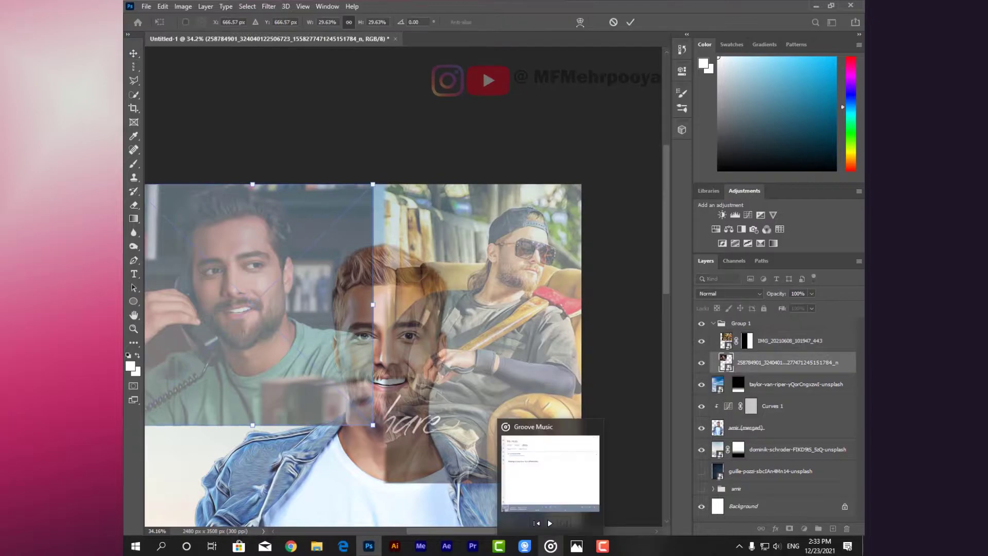
{"action": "left_click_drag", "start_coordinate": [390, 447], "coordinate": [387, 442]}
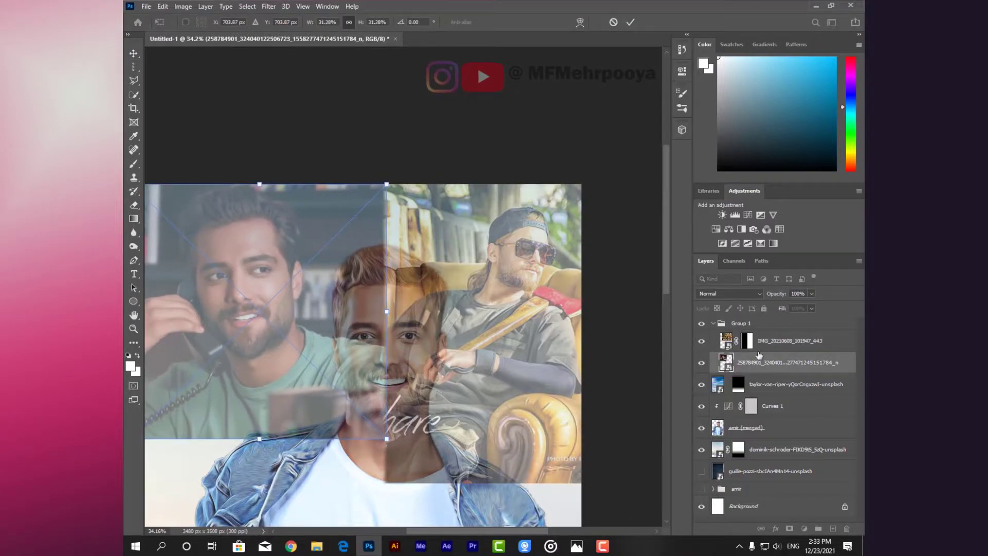
{"action": "key", "text": "Return"}
{"action": "left_click", "coordinate": [782, 323]}
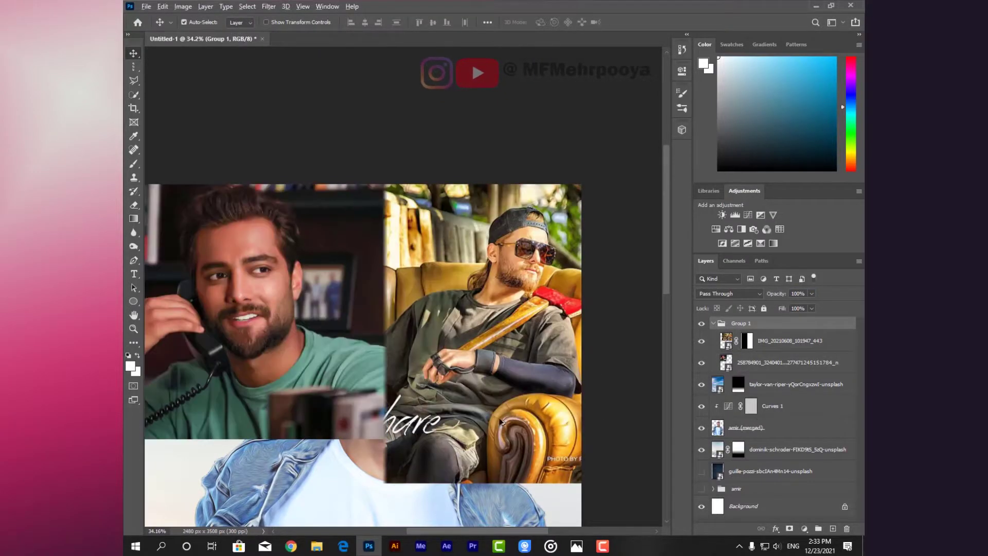
{"action": "key", "text": "ctrl+0"}
Add a mask to Group 1 and gradient-fade its photos toward the body
{"action": "left_click", "coordinate": [792, 528]}
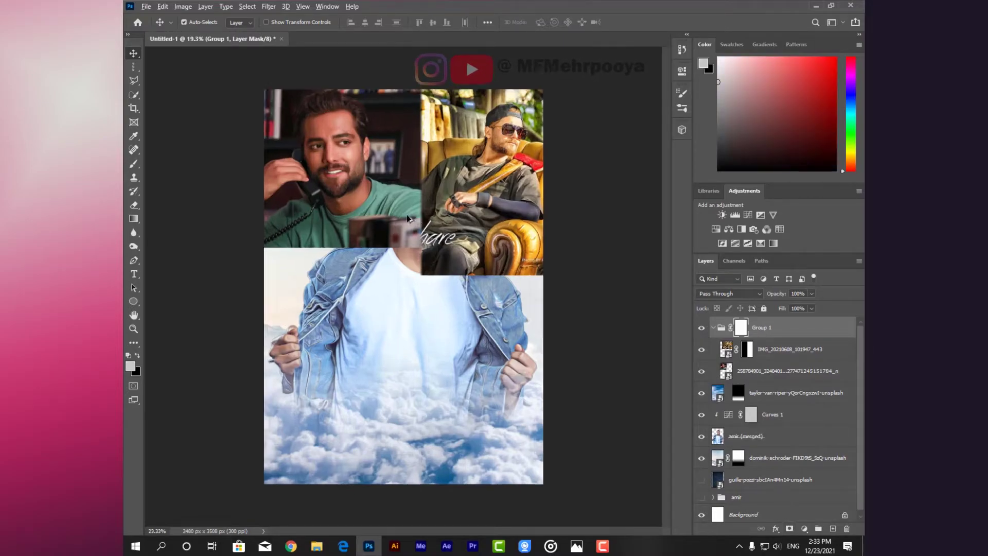
{"action": "scroll", "coordinate": [448, 276], "scroll_direction": "up", "scroll_amount": 5}
{"action": "left_click", "coordinate": [133, 218]}
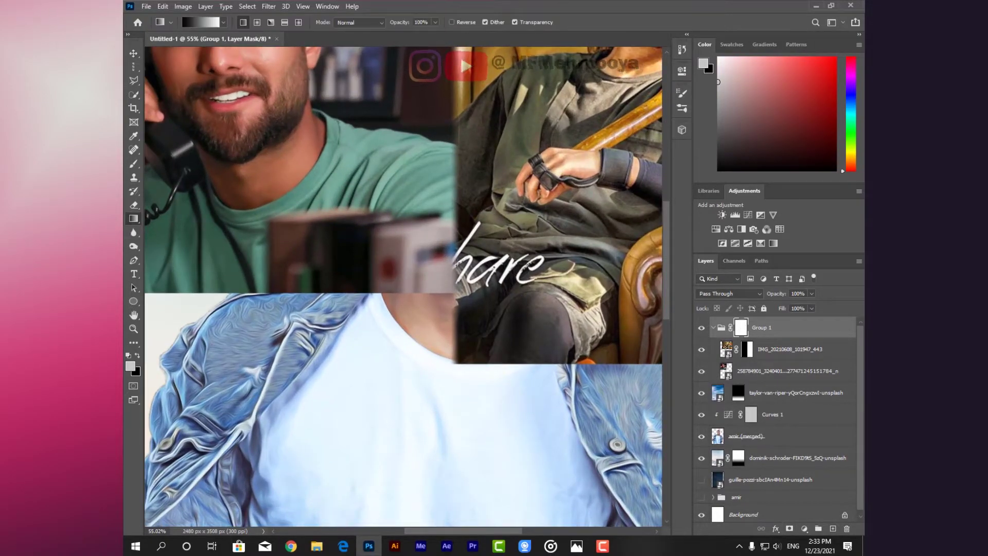
{"action": "mouse_move", "coordinate": [455, 258]}
{"action": "left_mouse_down"}
{"action": "mouse_move", "coordinate": [465, 223]}
{"action": "mouse_move", "coordinate": [453, 194]}
{"action": "left_mouse_up"}
{"action": "key", "text": "ctrl+z"}
{"action": "key", "text": "ctrl+shift+z"}
{"action": "key", "text": "ctrl+0"}
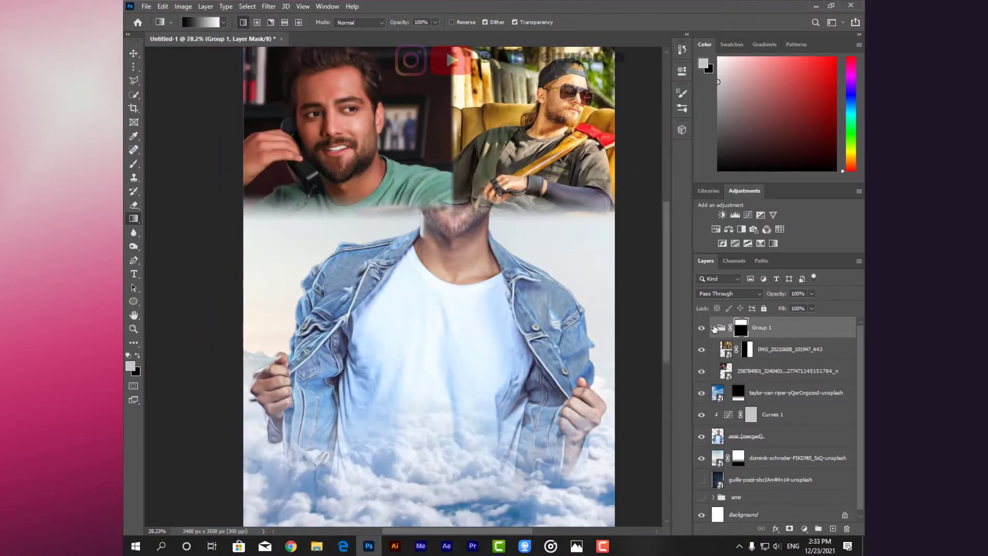
Stamp Group 1 into a merged layer, rename the group amir bg, and move the IMG layer to the bottom
{"action": "left_click", "coordinate": [766, 324]}
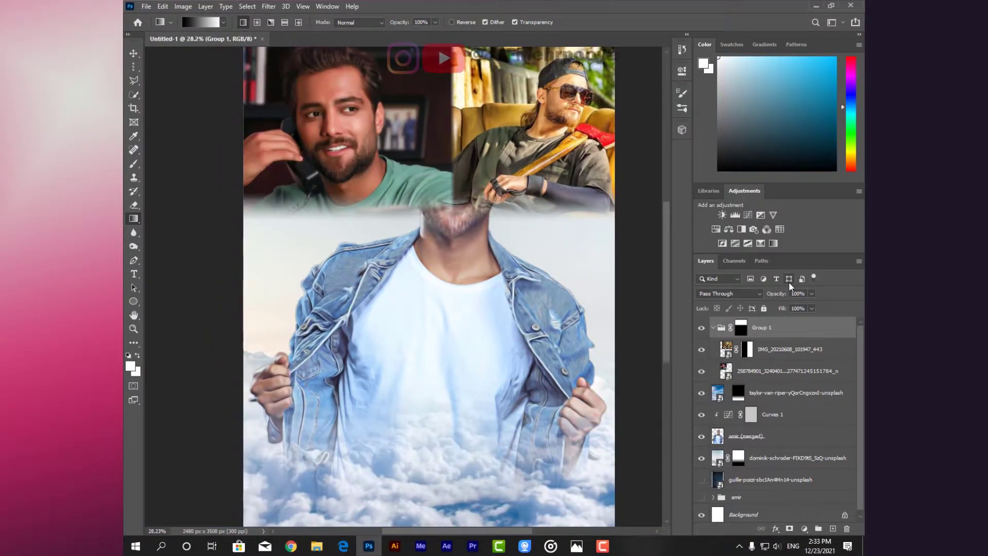
{"action": "key", "text": "ctrl+alt+e"}
{"action": "double_click", "coordinate": [767, 350]}
{"action": "type", "text": "amir bg"}
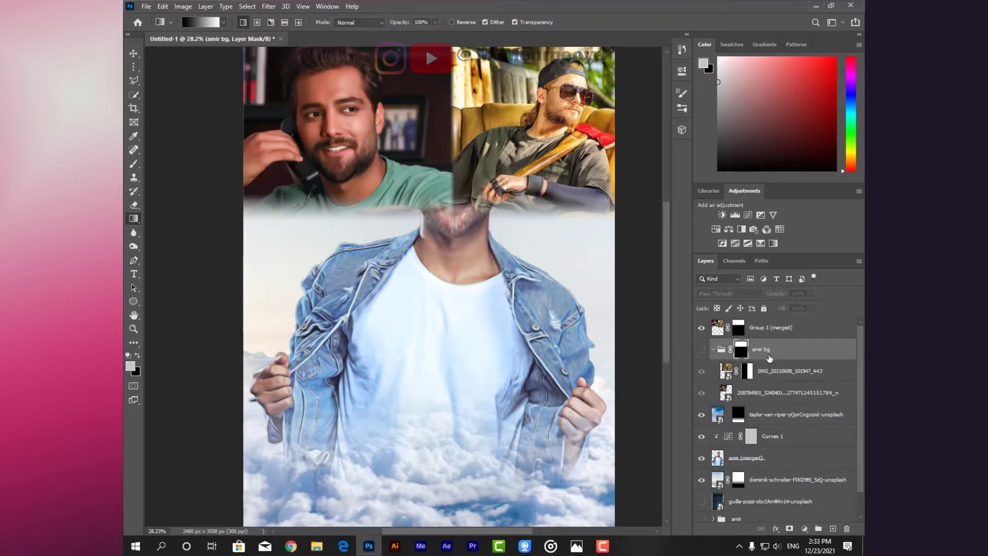
{"action": "left_click_drag", "start_coordinate": [801, 369], "coordinate": [803, 512]}
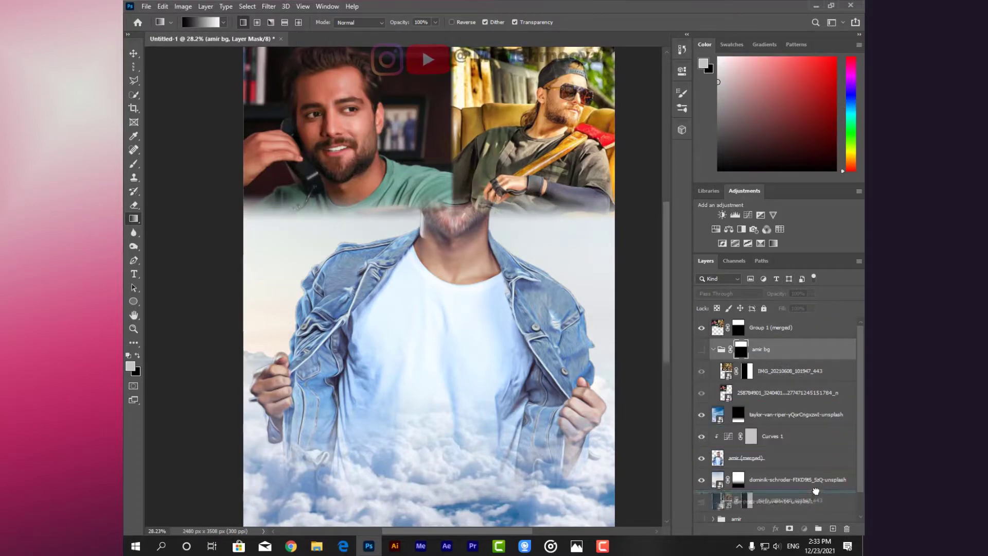
{"action": "left_click", "coordinate": [765, 332]}
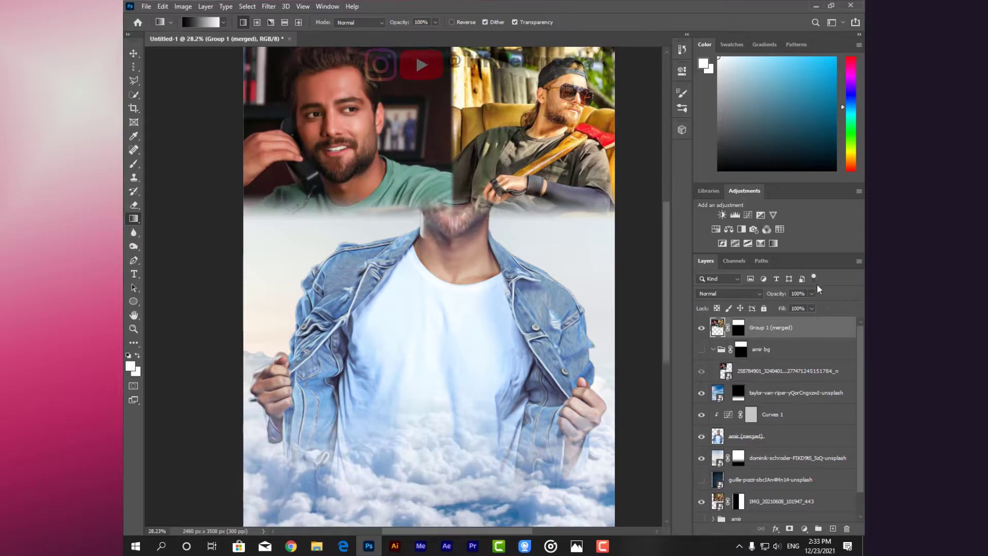
Add an EdgyAmber.3DL Color Lookup adjustment with Group 1 (merged) directly beneath it
{"action": "left_click", "coordinate": [804, 529]}
{"action": "left_click", "coordinate": [782, 448]}
{"action": "left_click", "coordinate": [612, 103]}
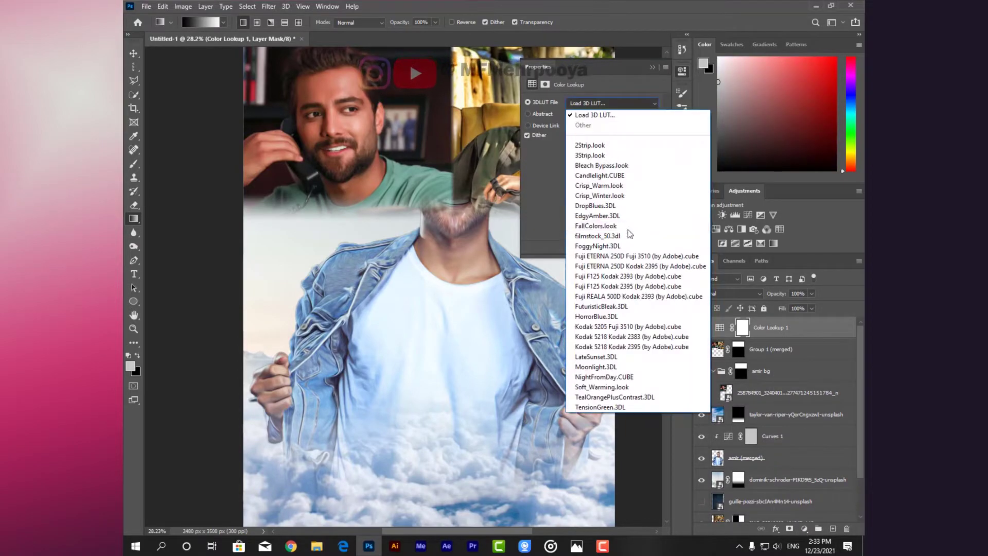
{"action": "left_click", "coordinate": [599, 216]}
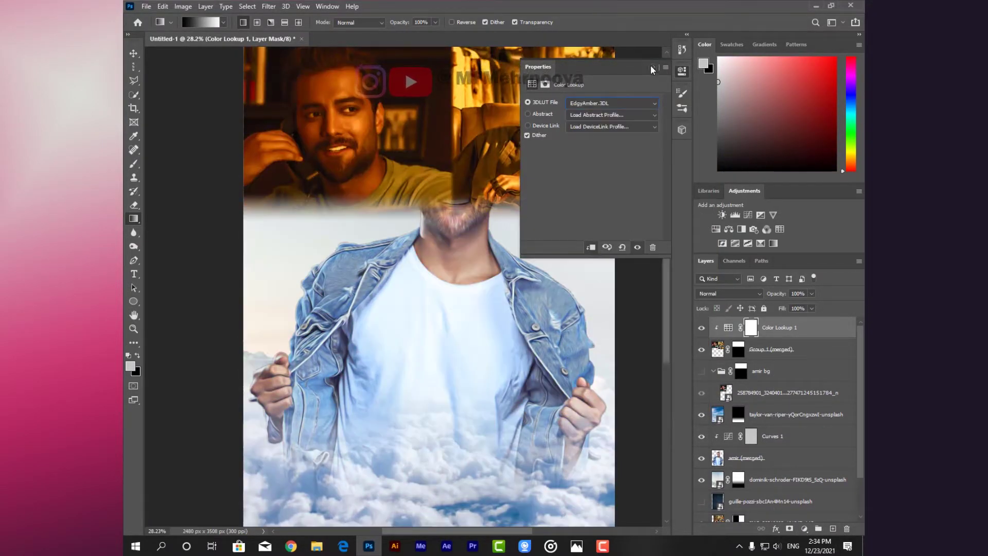
{"action": "left_click_drag", "start_coordinate": [785, 458], "coordinate": [782, 334]}
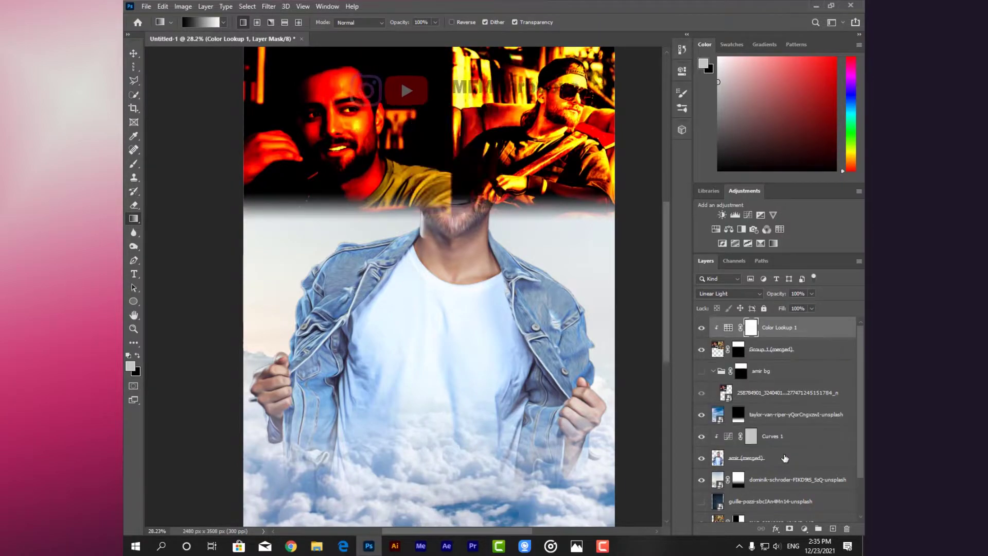
Blend the amber look as Linear Light, move both layers below amir (merged), and set opacity to 9%
{"action": "left_click", "coordinate": [736, 292]}
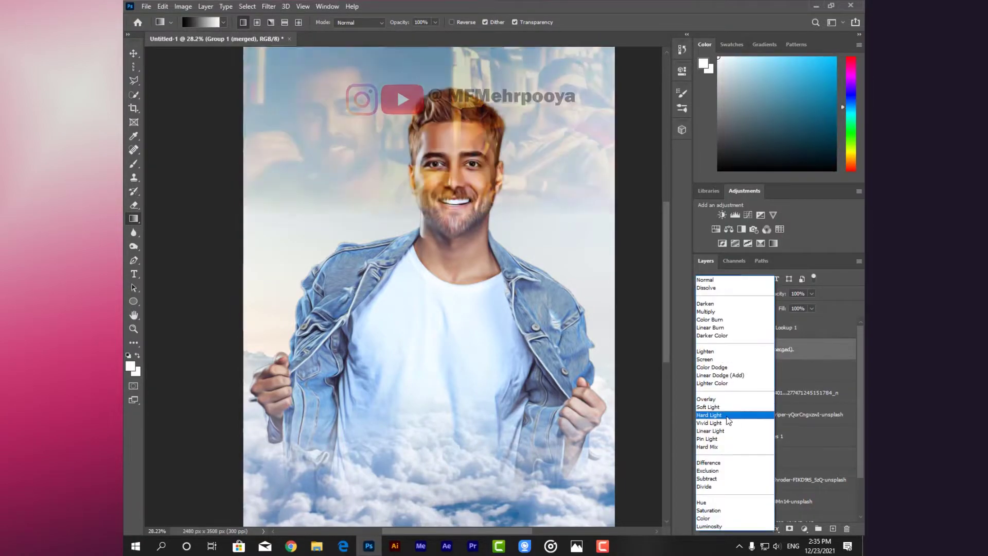
{"action": "left_click", "coordinate": [741, 431]}
{"action": "left_click", "coordinate": [766, 325]}
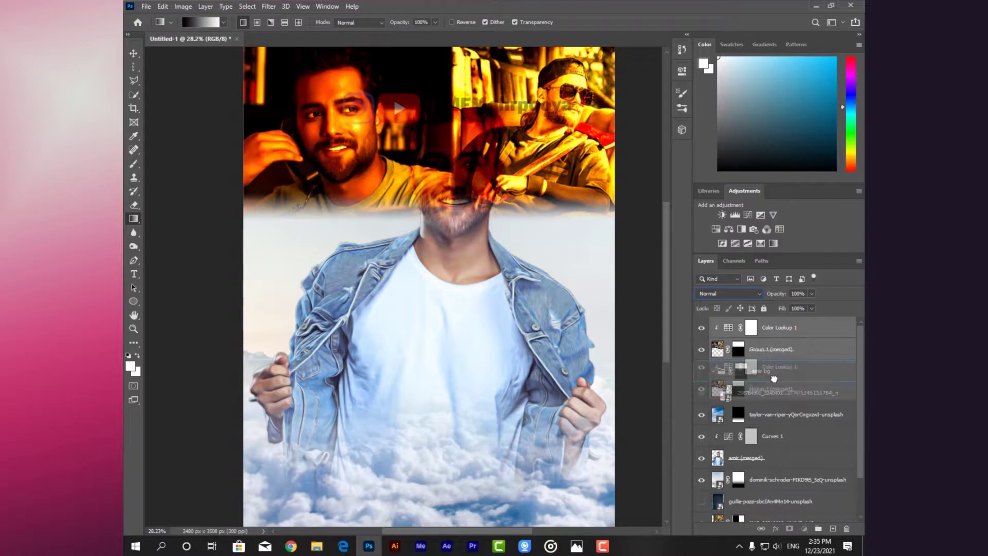
{"action": "left_click_drag", "start_coordinate": [767, 324], "coordinate": [775, 458]}
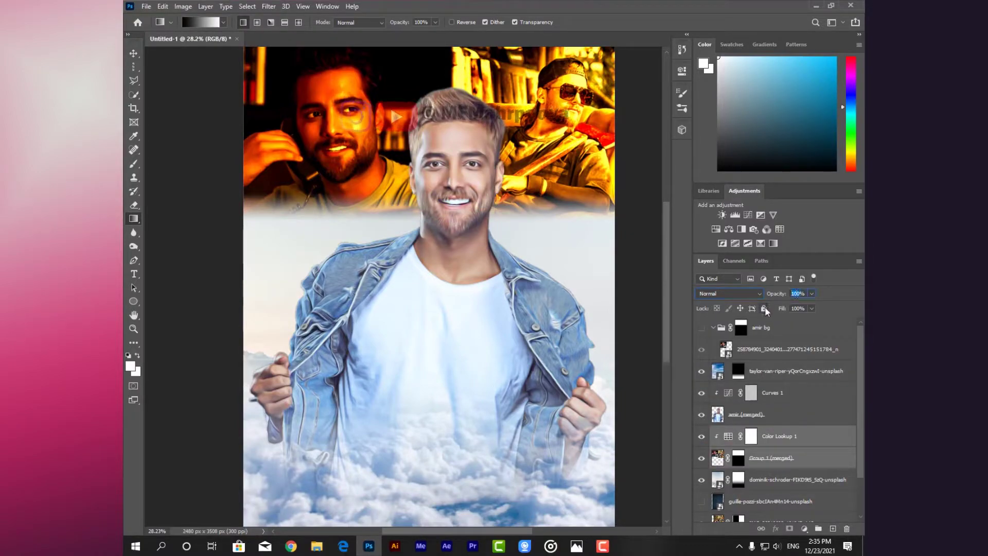
{"action": "type", "text": "9"}
{"action": "left_click", "coordinate": [782, 455]}
{"action": "scroll", "coordinate": [772, 437], "scroll_direction": "down", "scroll_amount": 2}
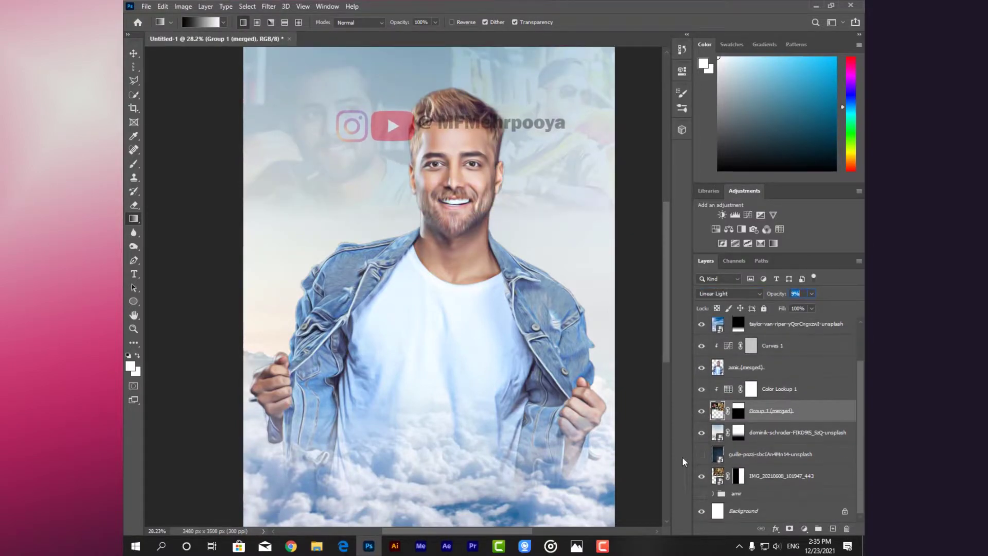
{"action": "left_click", "coordinate": [701, 454]}
Raise the guille-pozzi starry-sky layer, rotate it 90°, and shrink it into a mid-poster band
{"action": "mouse_move", "coordinate": [772, 454]}
{"action": "left_mouse_down"}
{"action": "mouse_move", "coordinate": [751, 420]}
{"action": "mouse_move", "coordinate": [751, 335]}
{"action": "left_mouse_up"}
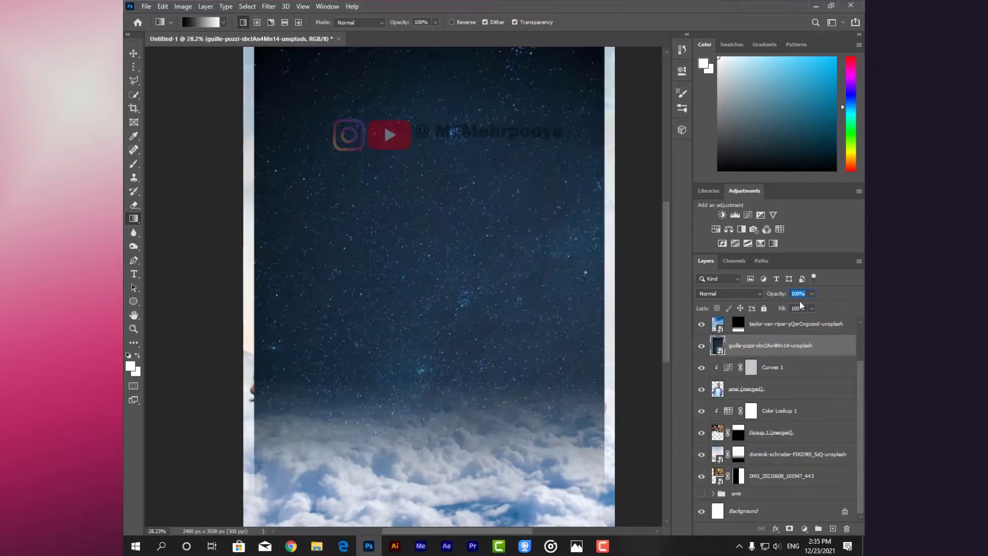
{"action": "key", "text": "ctrl+t"}
{"action": "scroll", "coordinate": [512, 110], "scroll_direction": "down", "scroll_amount": 2}
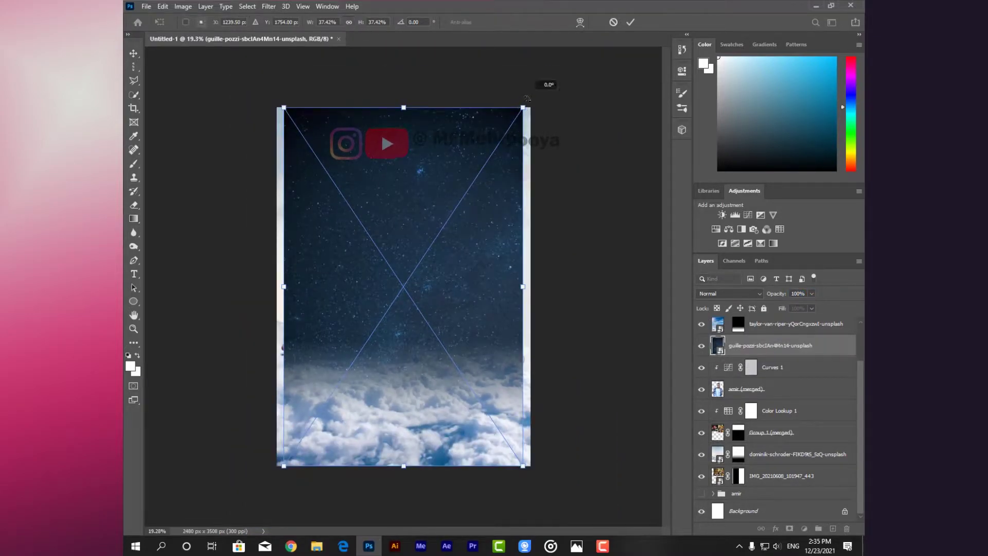
{"action": "mouse_move", "coordinate": [527, 98]}
{"action": "left_mouse_down"}
{"action": "mouse_move", "coordinate": [592, 410]}
{"action": "mouse_move", "coordinate": [523, 363]}
{"action": "mouse_move", "coordinate": [545, 381]}
{"action": "left_mouse_up"}
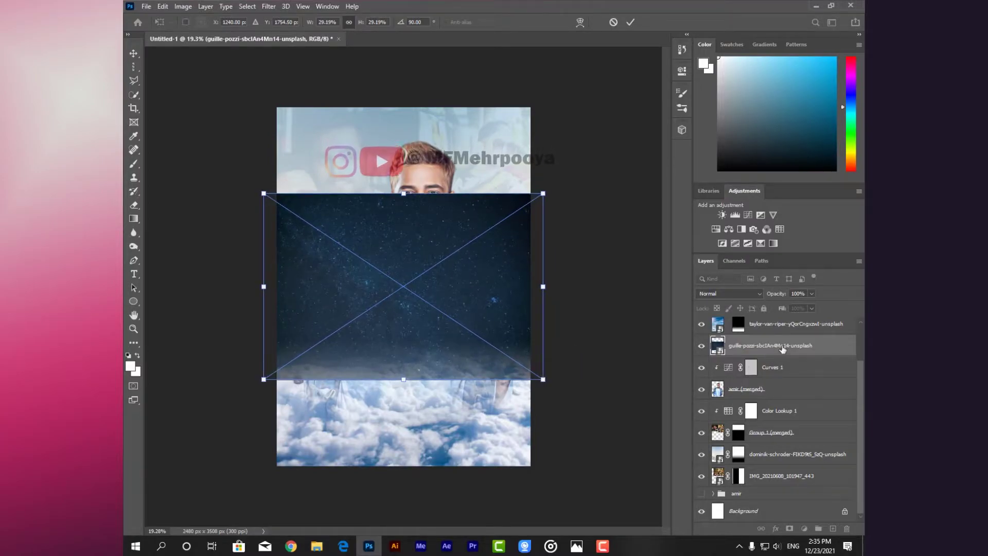
{"action": "key", "text": "Return"}
Apply a Camera Raw Filter to the starry sky with Contrast, Shadows and Blacks at +100
{"action": "key", "text": "g"}
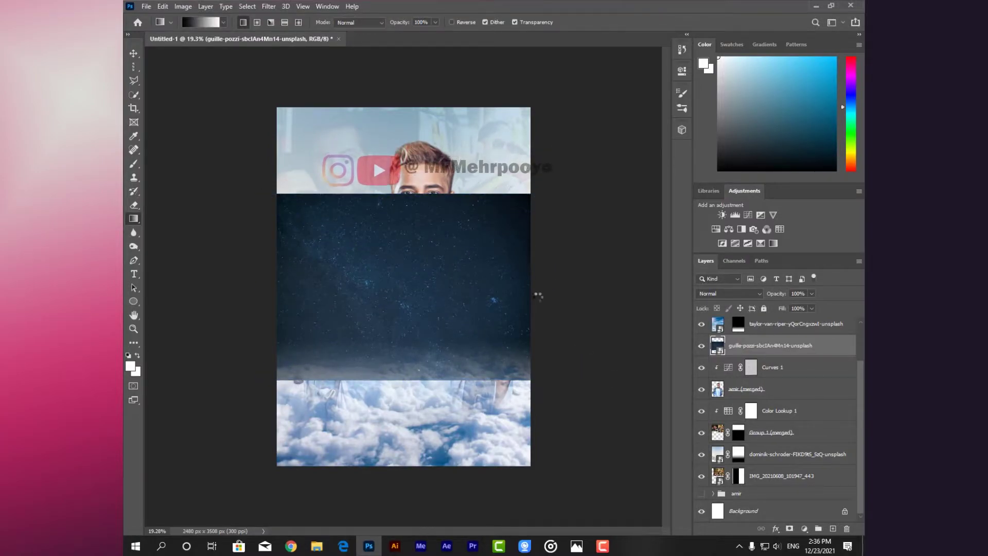
{"action": "key", "text": "ctrl+shift+a"}
{"action": "type", "text": "100"}
{"action": "key", "text": "Tab"}
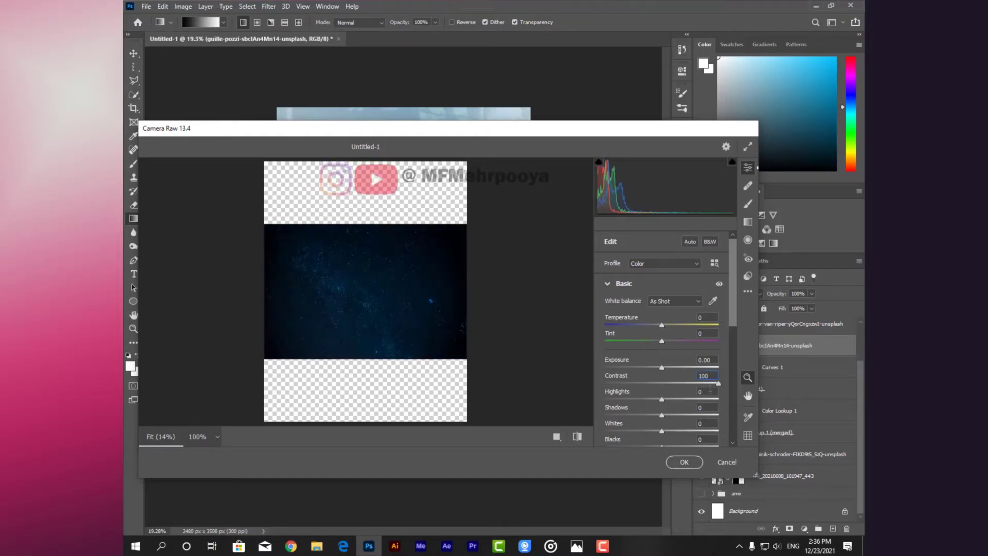
{"action": "left_click_drag", "start_coordinate": [692, 413], "coordinate": [726, 421]}
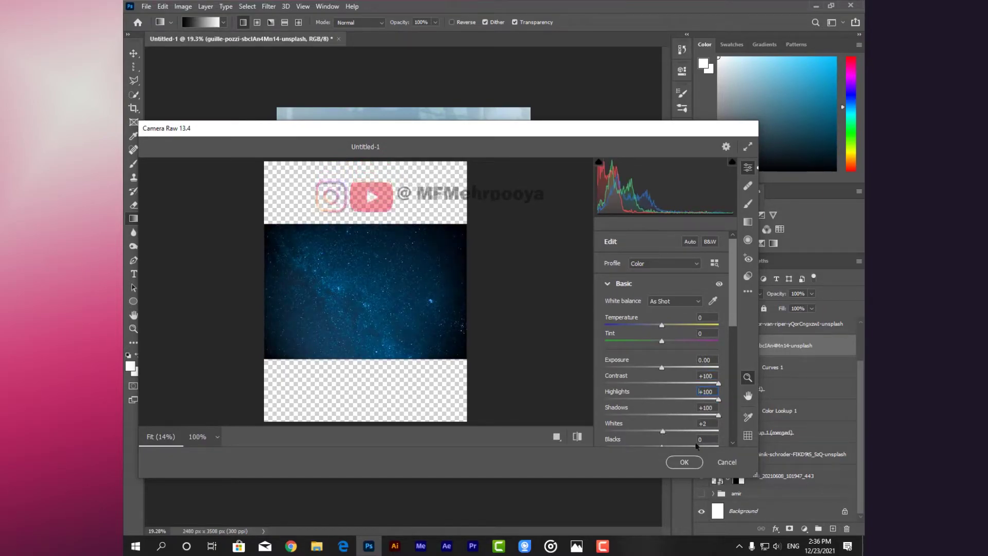
{"action": "type", "text": "100"}
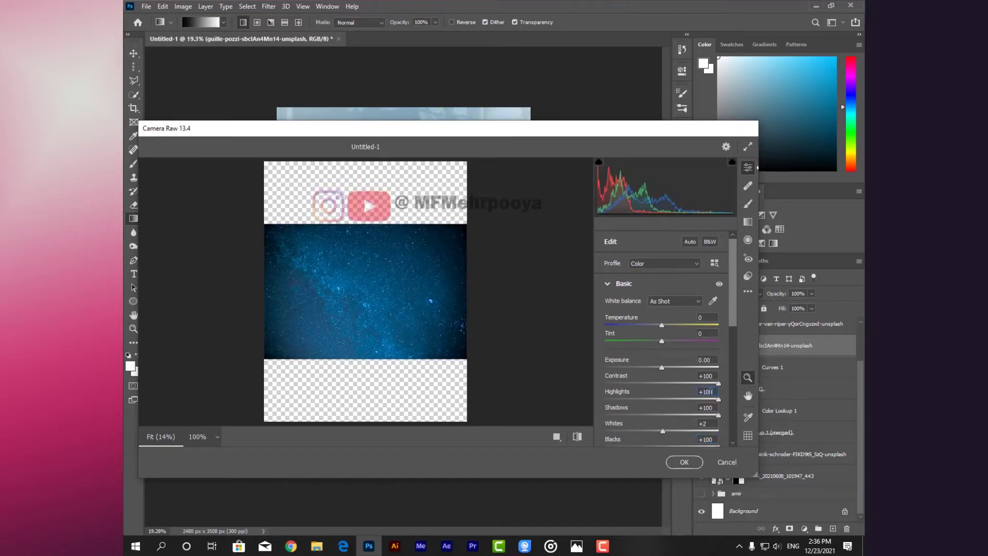
{"action": "type", "text": "10"}
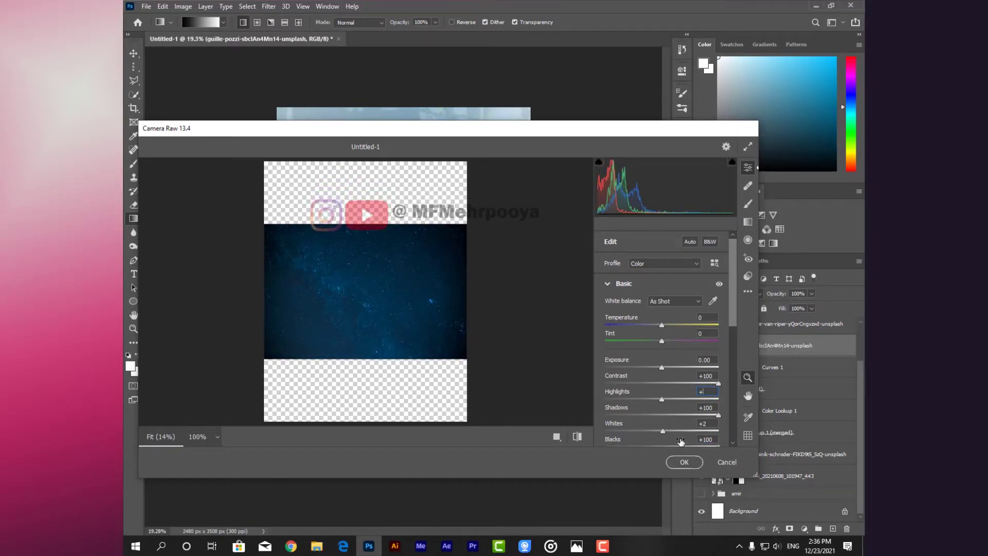
{"action": "left_click", "coordinate": [682, 460]}
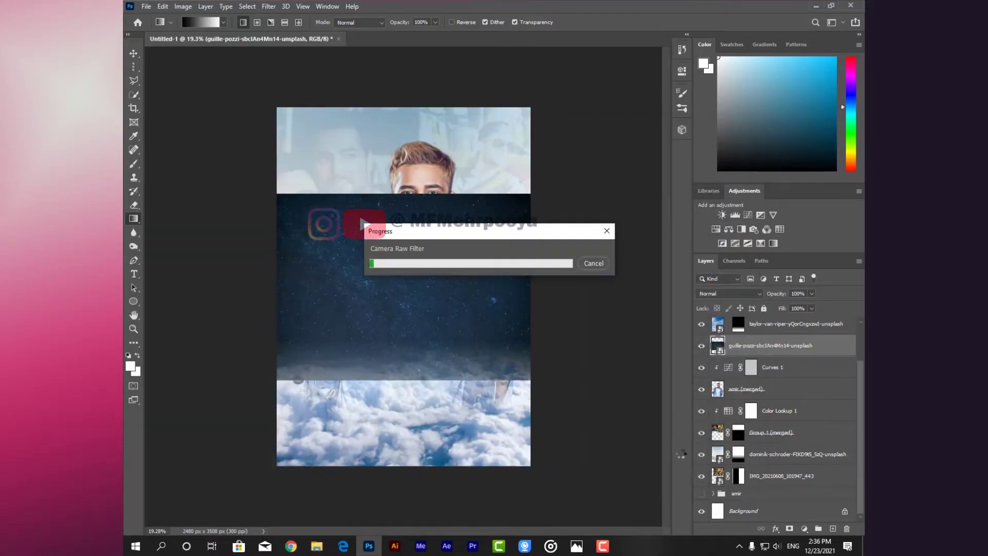
Set the guille-pozzi layer to Screen blend mode and add a mask fading its top with a gradient
{"action": "left_click", "coordinate": [747, 294]}
{"action": "left_click", "coordinate": [755, 356]}
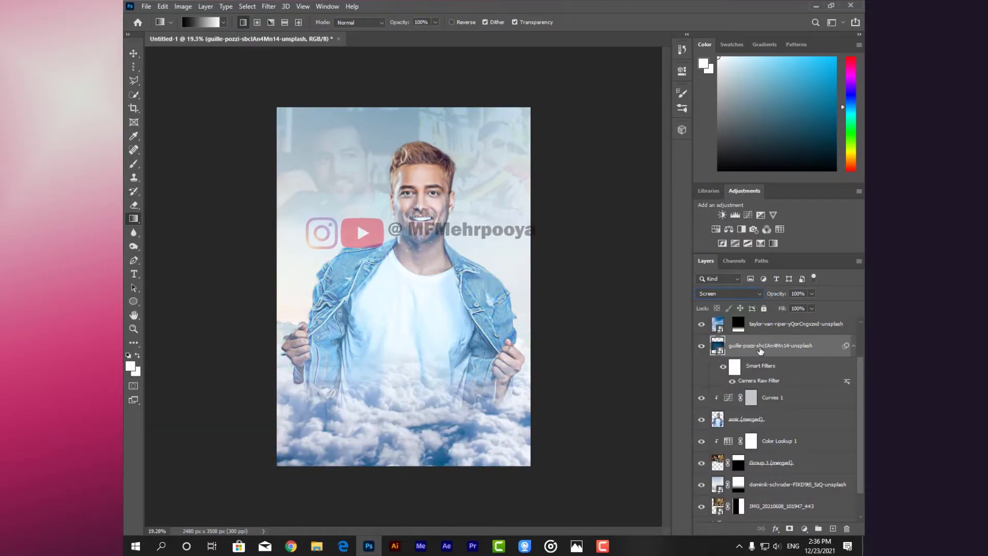
{"action": "left_click", "coordinate": [790, 530]}
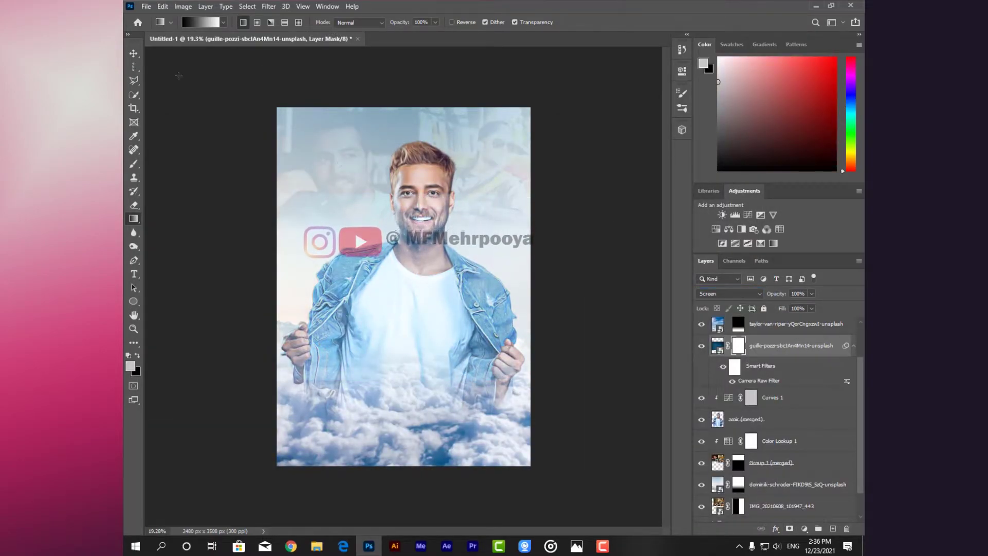
{"action": "scroll", "coordinate": [384, 206], "scroll_direction": "up", "scroll_amount": 5}
{"action": "mouse_move", "coordinate": [399, 216]}
{"action": "left_mouse_down"}
{"action": "mouse_move", "coordinate": [399, 309]}
{"action": "mouse_move", "coordinate": [438, 247]}
{"action": "left_mouse_up"}
{"action": "scroll", "coordinate": [432, 396], "scroll_direction": "down", "scroll_amount": 2}
{"action": "scroll", "coordinate": [369, 359], "scroll_direction": "down", "scroll_amount": 10}
{"action": "scroll", "coordinate": [314, 380], "scroll_direction": "up", "scroll_amount": 3}
{"action": "scroll", "coordinate": [360, 327], "scroll_direction": "right", "scroll_amount": 5}
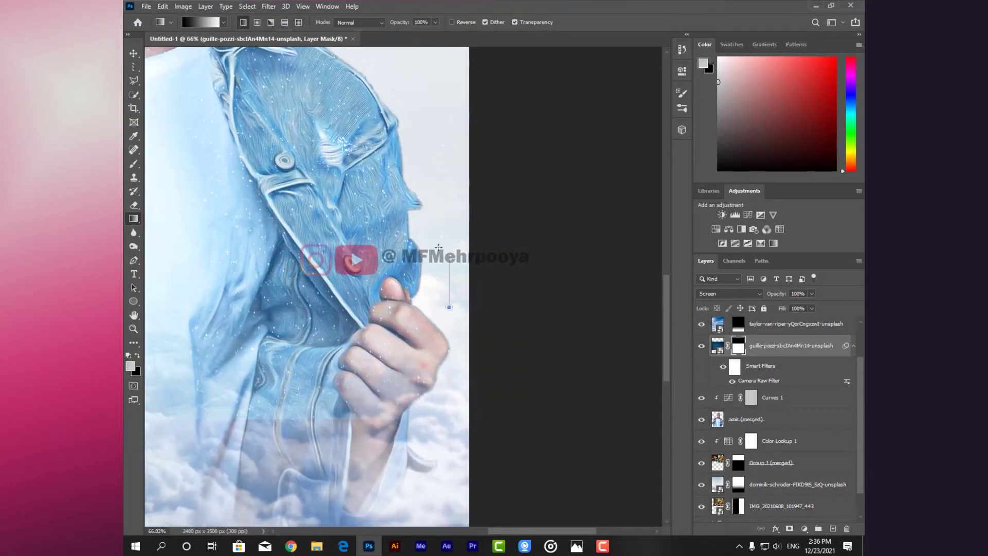
{"action": "scroll", "coordinate": [392, 279], "scroll_direction": "down", "scroll_amount": 4}
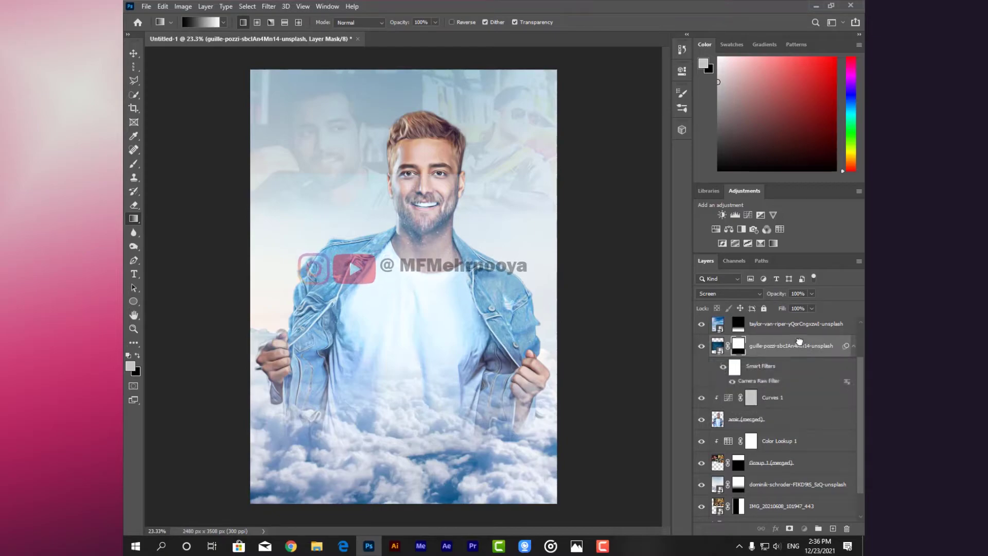
Move the guille-pozzi layer below Group 1 (merged) and fade Group 1 (merged) with a black-to-transparent gradient
{"action": "left_click_drag", "start_coordinate": [805, 350], "coordinate": [792, 473]}
{"action": "scroll", "coordinate": [616, 299], "scroll_direction": "up", "scroll_amount": 3}
{"action": "left_click", "coordinate": [716, 410]}
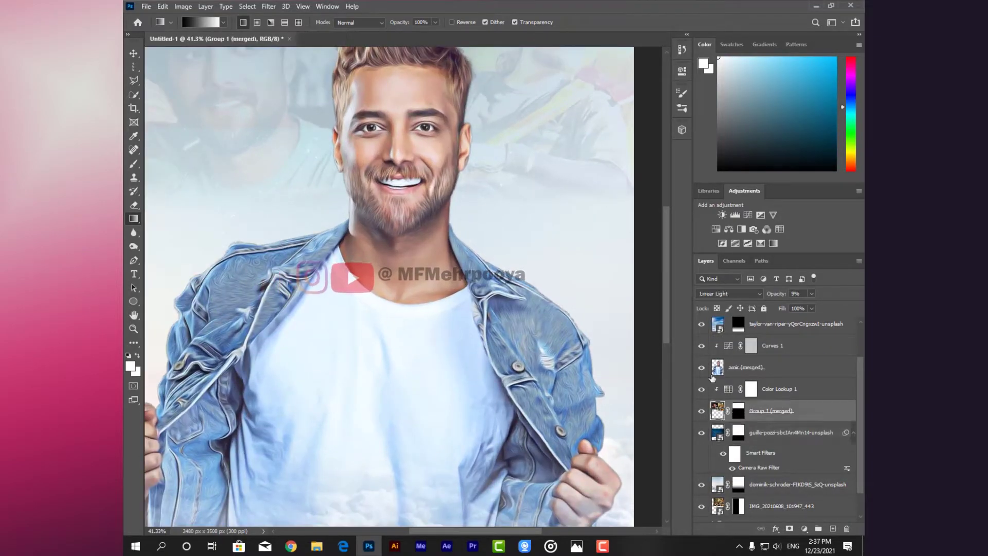
{"action": "left_click", "coordinate": [200, 22]}
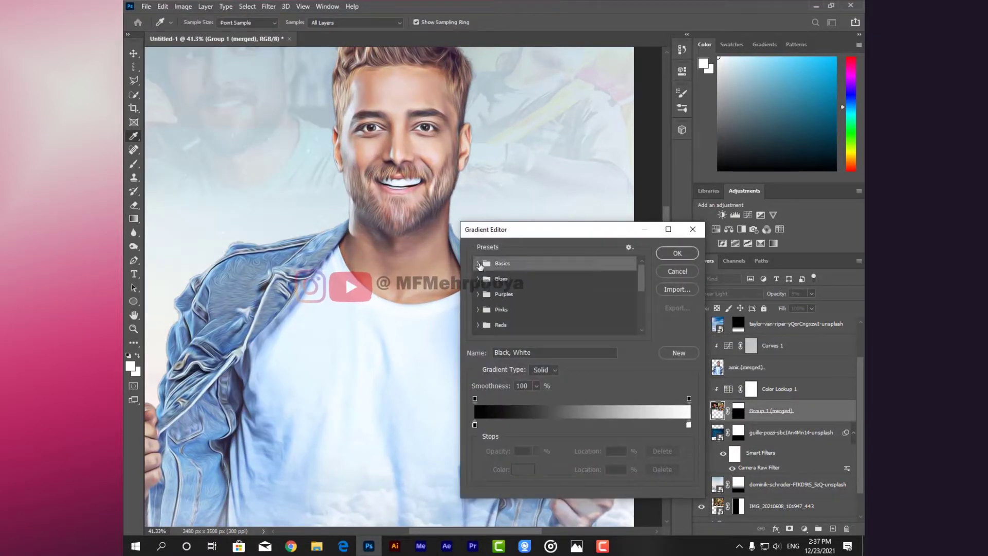
{"action": "left_click", "coordinate": [478, 263]}
{"action": "left_click", "coordinate": [509, 284]}
{"action": "left_click", "coordinate": [677, 253]}
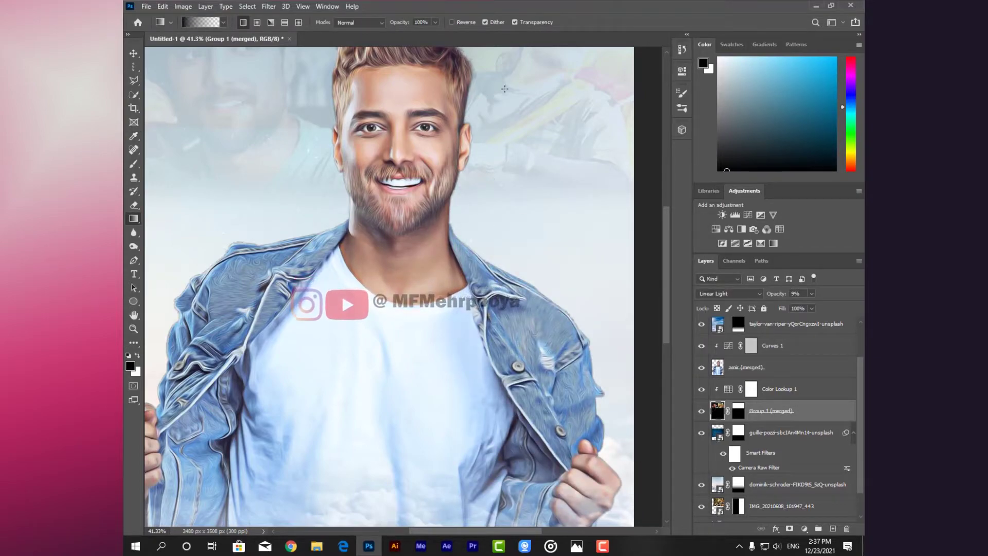
{"action": "left_click_drag", "start_coordinate": [505, 89], "coordinate": [503, 221]}
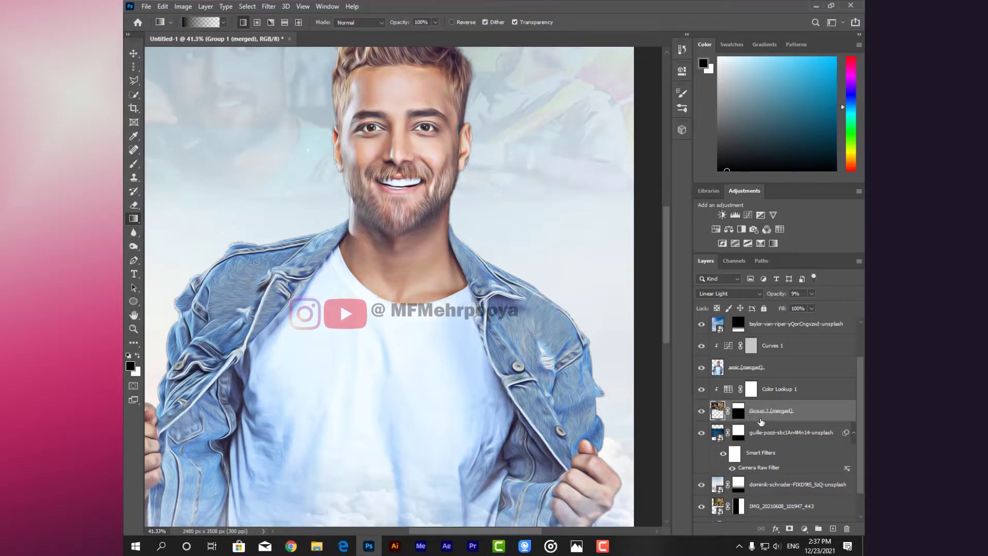
Target the guille-pozzi layer's mask and swap the foreground colour to black
{"action": "left_click", "coordinate": [777, 432]}
{"action": "left_click", "coordinate": [738, 432]}
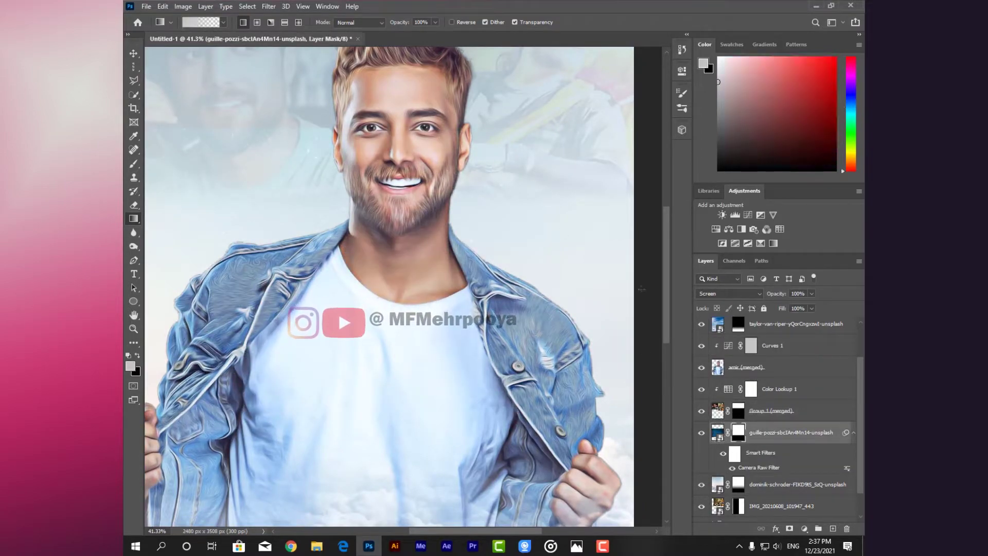
{"action": "key", "text": "x"}
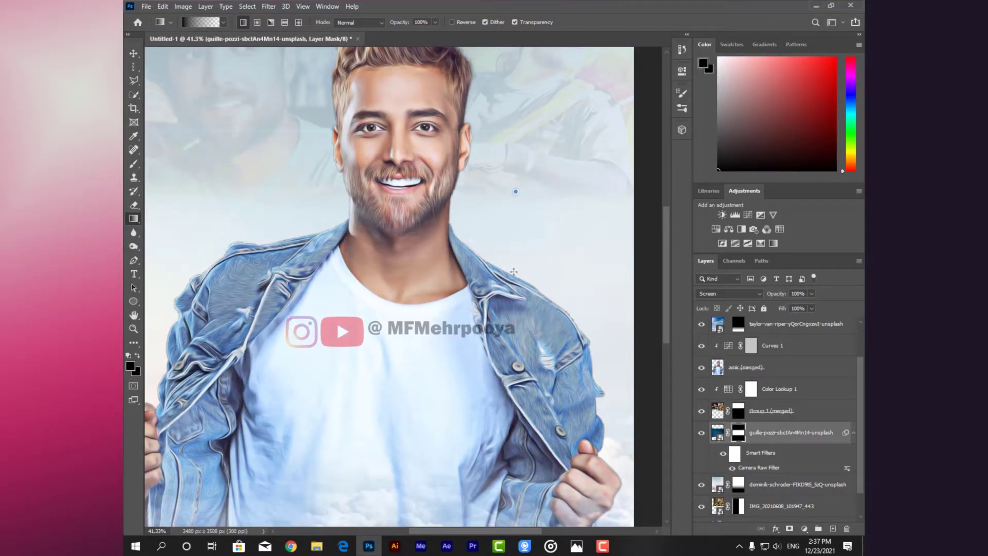
{"action": "scroll", "coordinate": [535, 288], "scroll_direction": "down", "scroll_amount": 3}
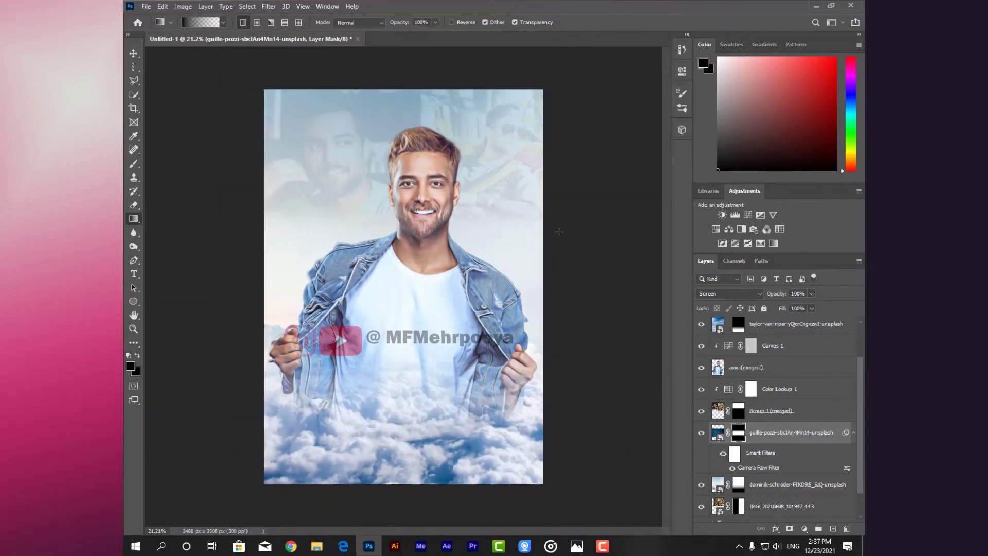
{"action": "scroll", "coordinate": [537, 307], "scroll_direction": "up", "scroll_amount": 5}
{"action": "scroll", "coordinate": [538, 307], "scroll_direction": "down", "scroll_amount": 5}
Select the amir bg group and draw a placeholder text box across the poster's middle
{"action": "scroll", "coordinate": [772, 386], "scroll_direction": "up", "scroll_amount": 2}
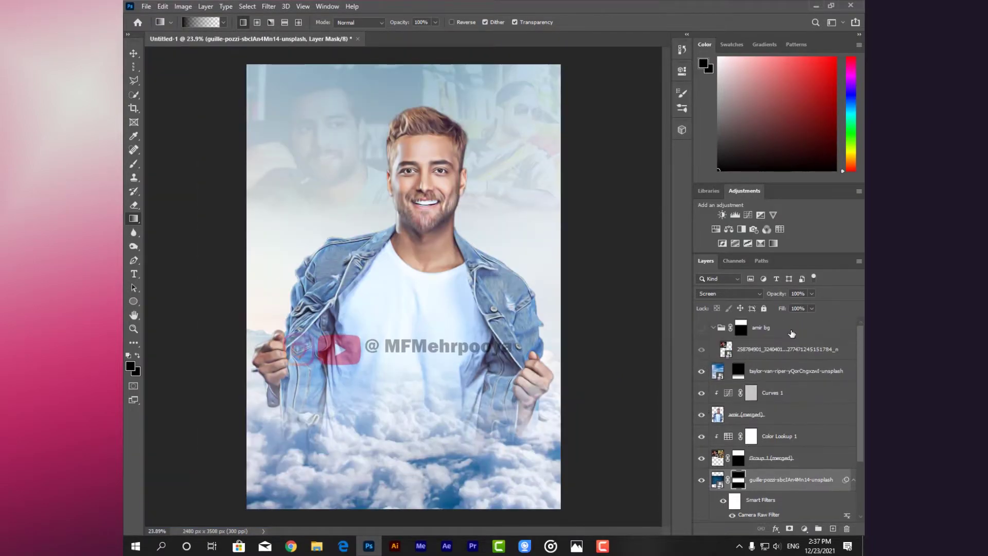
{"action": "left_click", "coordinate": [772, 329]}
{"action": "scroll", "coordinate": [772, 386], "scroll_direction": "down", "scroll_amount": 5}
{"action": "left_click", "coordinate": [764, 471]}
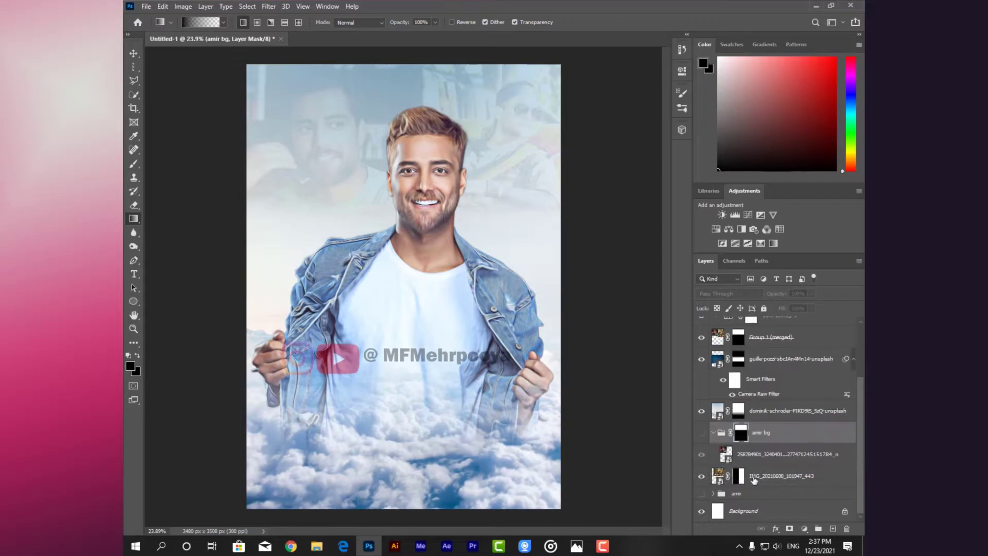
{"action": "left_click", "coordinate": [766, 433]}
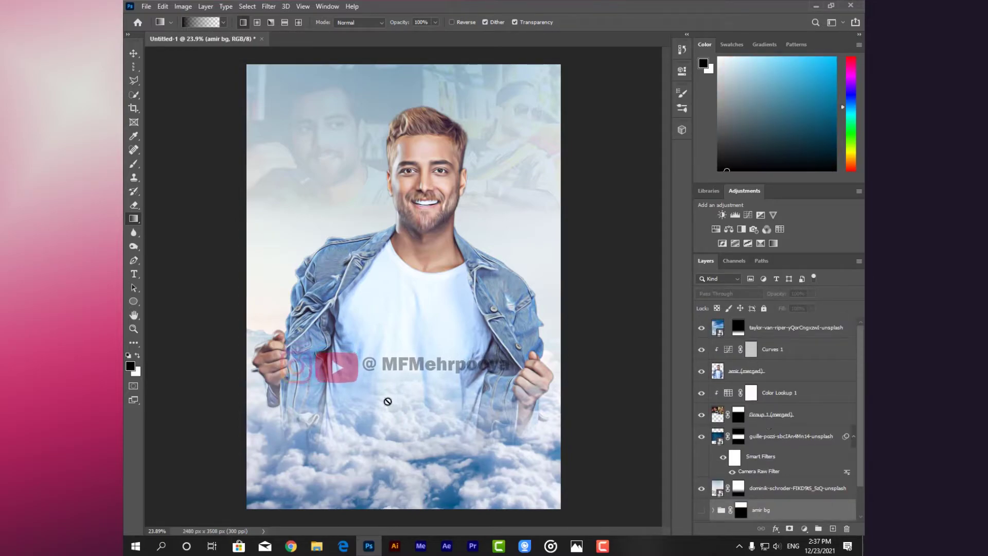
{"action": "key", "text": "t"}
{"action": "left_click_drag", "start_coordinate": [247, 260], "coordinate": [561, 427]}
Move the text layer to the top and make it HAPPY BIRTHDAY in Nautilus Pompilius at 83 pt
{"action": "left_click_drag", "start_coordinate": [755, 500], "coordinate": [749, 318]}
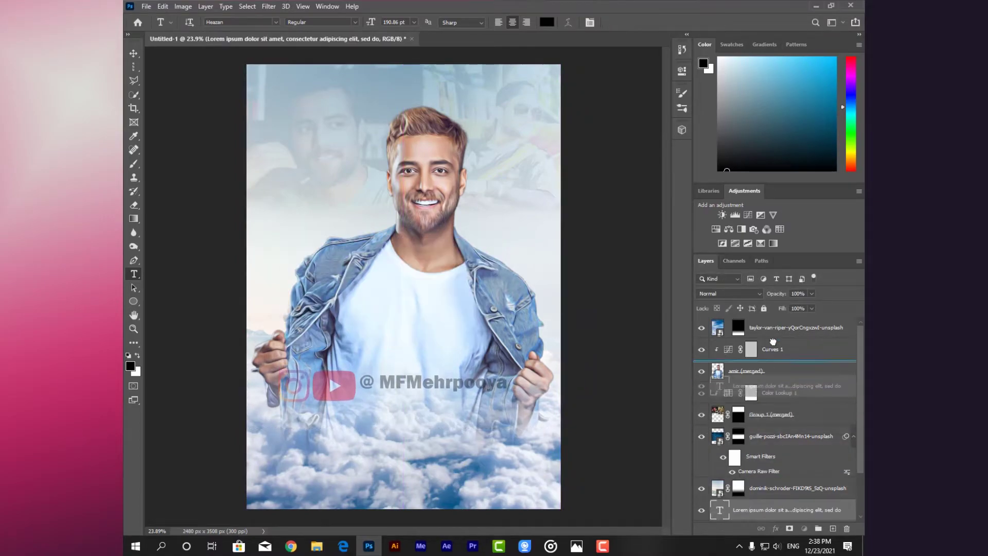
{"action": "double_click", "coordinate": [719, 328]}
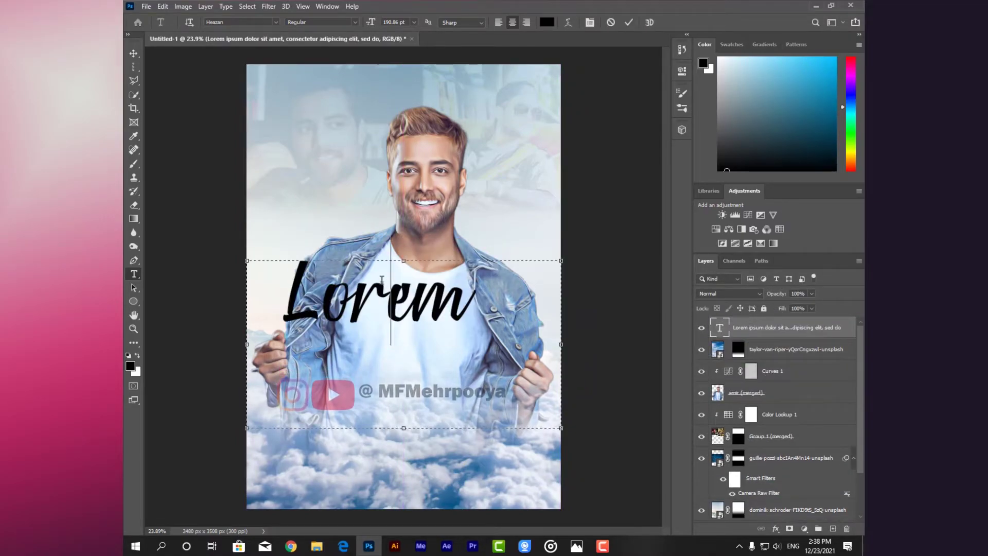
{"action": "left_click", "coordinate": [275, 22]}
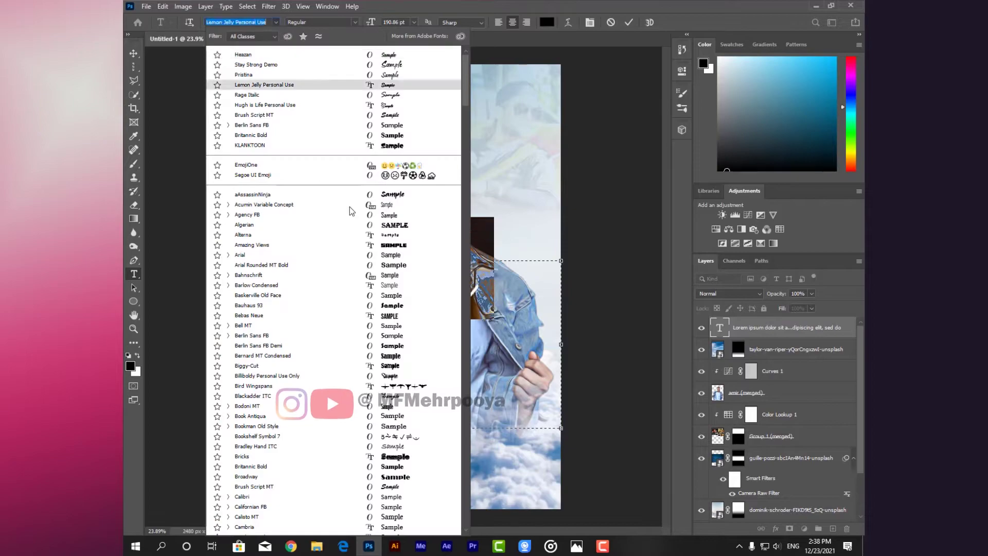
{"action": "scroll", "coordinate": [298, 196], "scroll_direction": "down", "scroll_amount": 2}
{"action": "left_click_drag", "start_coordinate": [463, 143], "coordinate": [472, 291]}
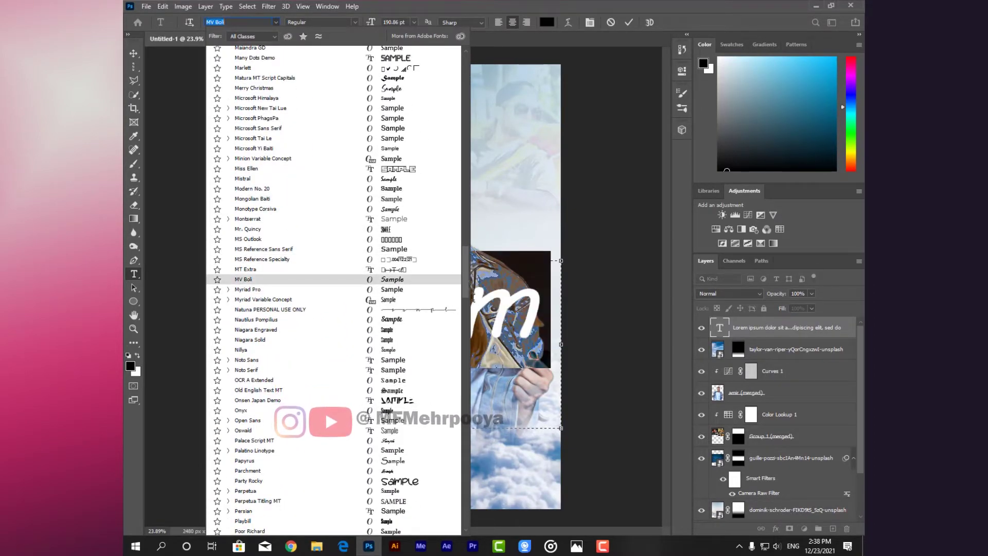
{"action": "left_click", "coordinate": [431, 320]}
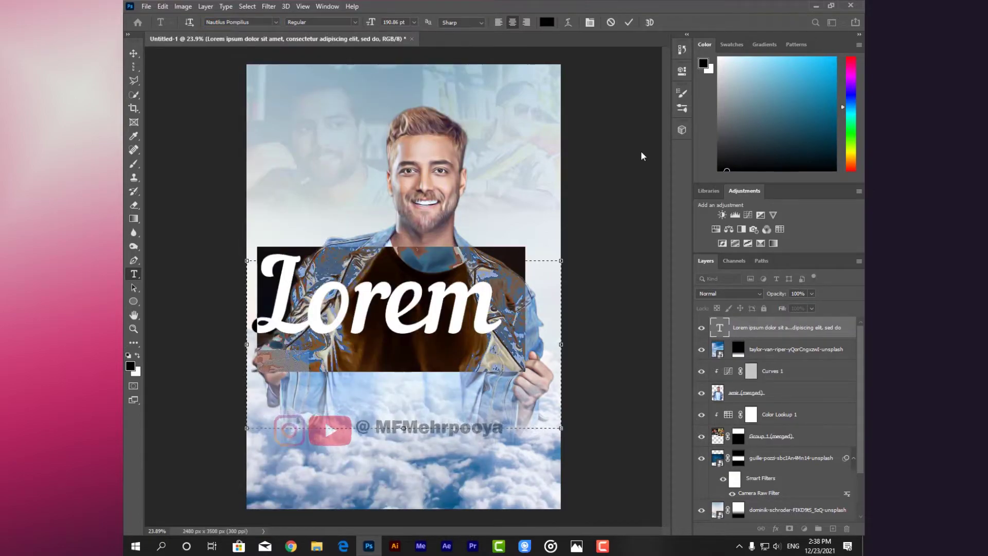
{"action": "key", "text": "Down"}
{"action": "type", "text": "H"}
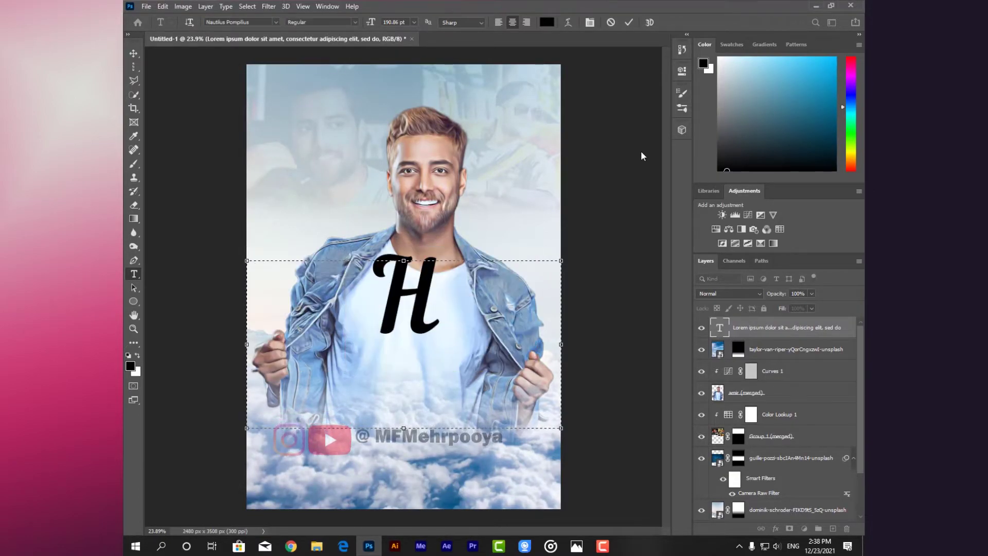
{"action": "type", "text": "APP"}
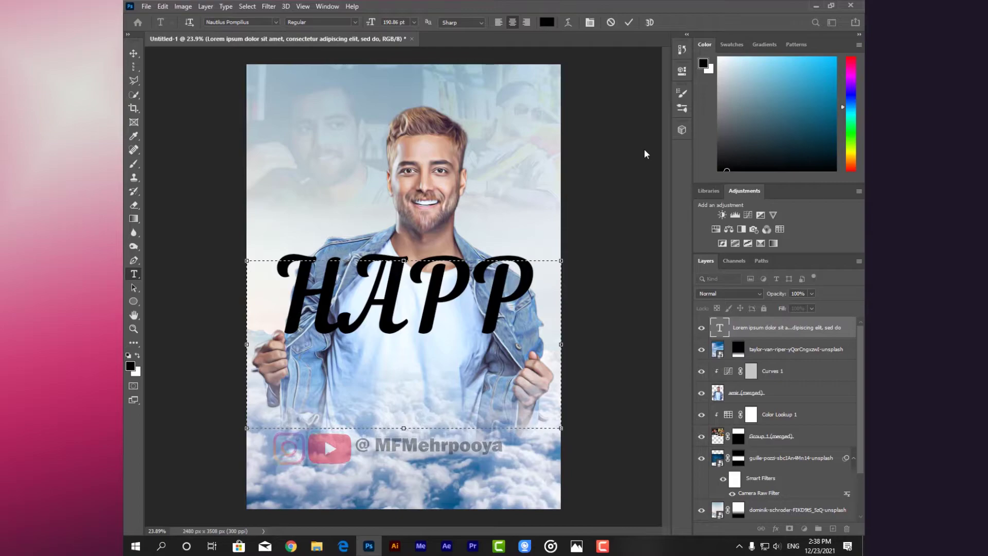
{"action": "key", "text": "ctrl+a"}
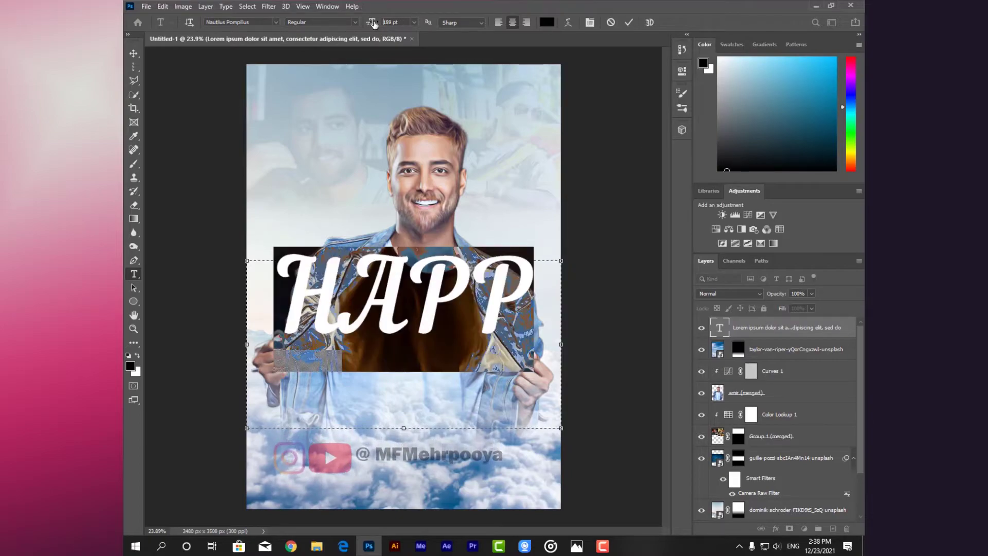
{"action": "left_click_drag", "start_coordinate": [373, 24], "coordinate": [356, 24]}
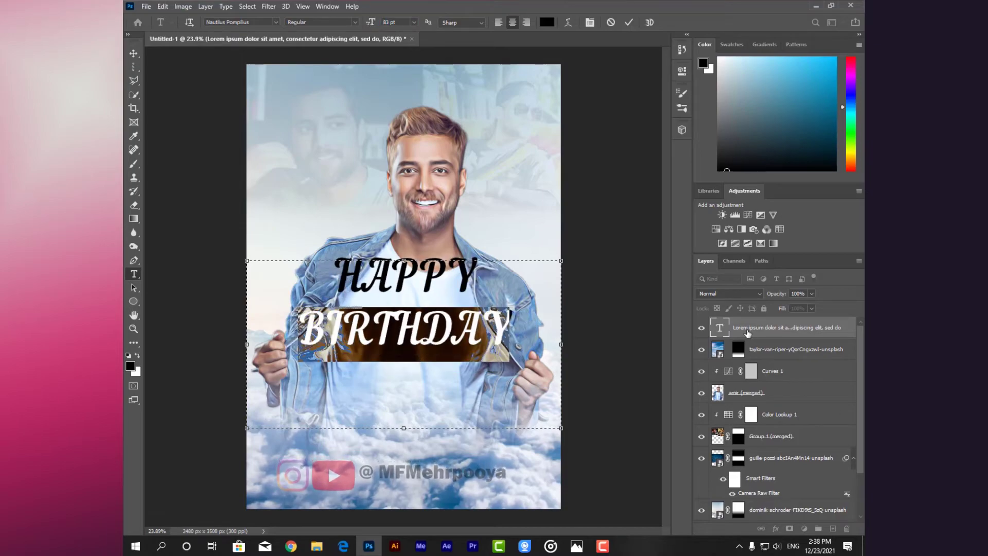
{"action": "left_click", "coordinate": [748, 333]}
Turn all the HAPPY BIRTHDAY text white
{"action": "left_click", "coordinate": [402, 291]}
{"action": "key", "text": "ctrl+a"}
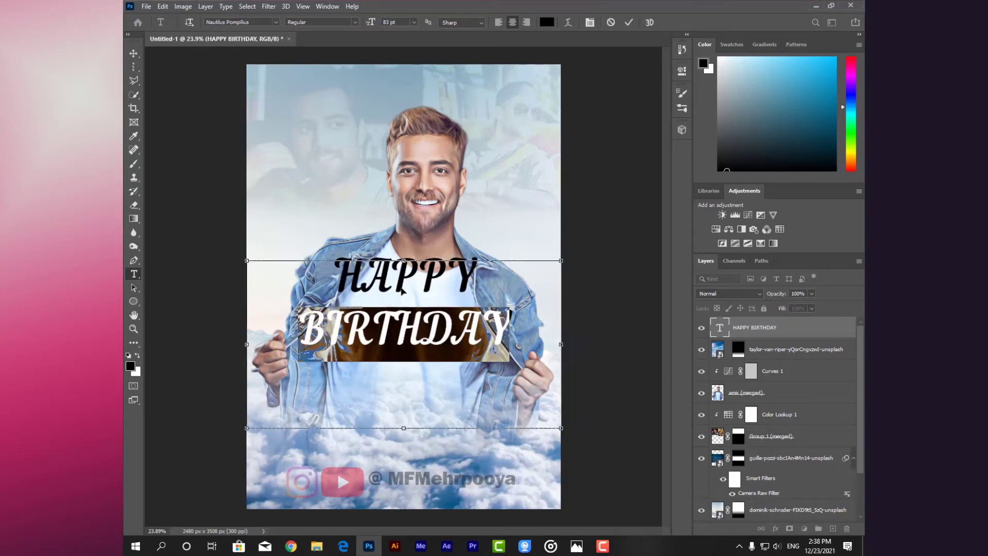
{"action": "key", "text": "x"}
{"action": "left_click", "coordinate": [817, 329]}
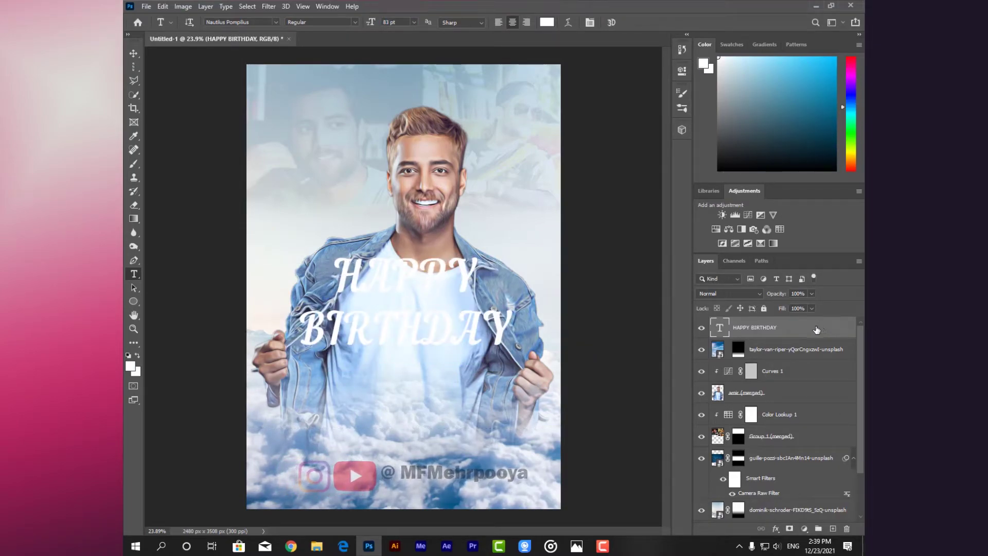
Give the HAPPY BIRTHDAY layer a Bevel & Emboss effect with Direction set to Up
{"action": "double_click", "coordinate": [816, 329]}
{"action": "left_click", "coordinate": [242, 88]}
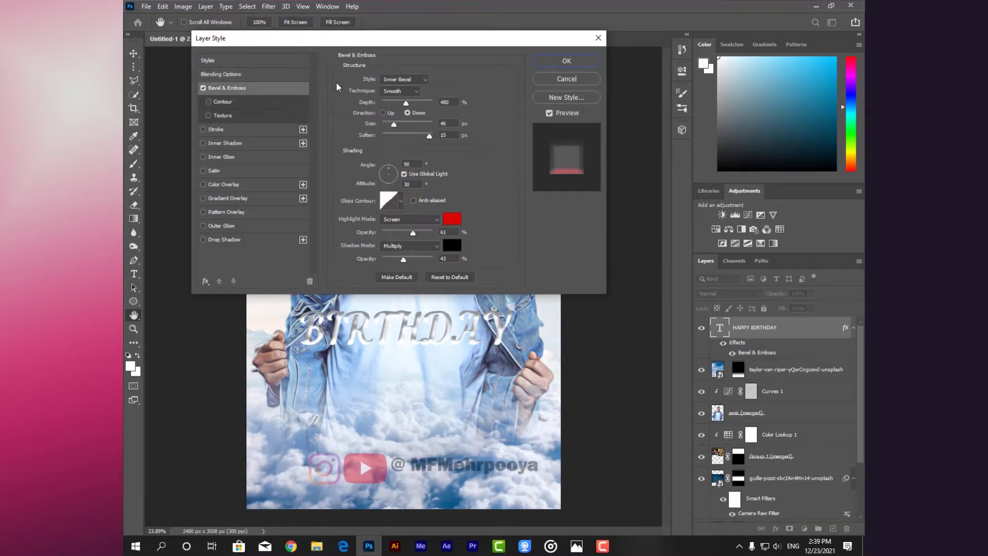
{"action": "left_click", "coordinate": [387, 112]}
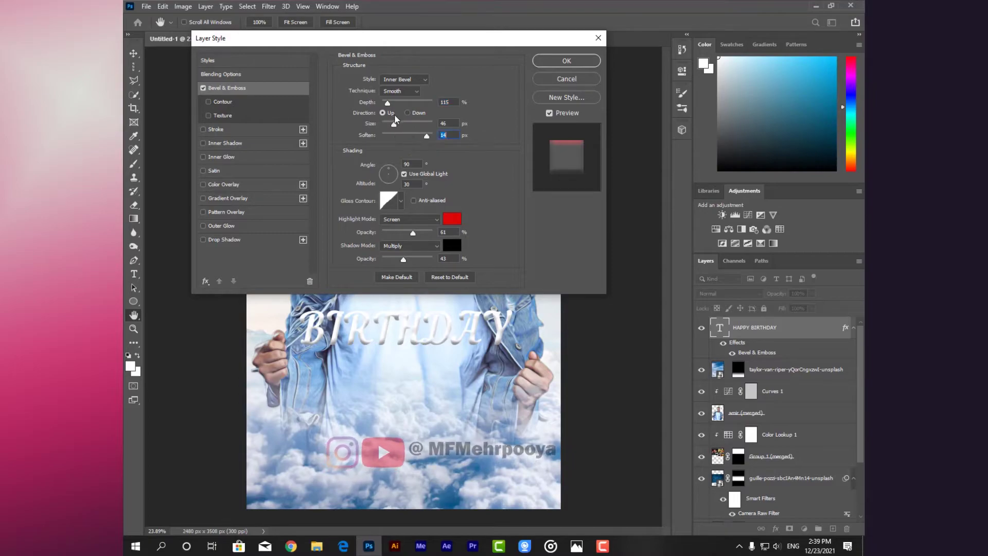
{"action": "left_click", "coordinate": [556, 63]}
Move HAPPY BIRTHDAY lower, set its leading to 152 pt, and add a new empty layer
{"action": "key", "text": "v"}
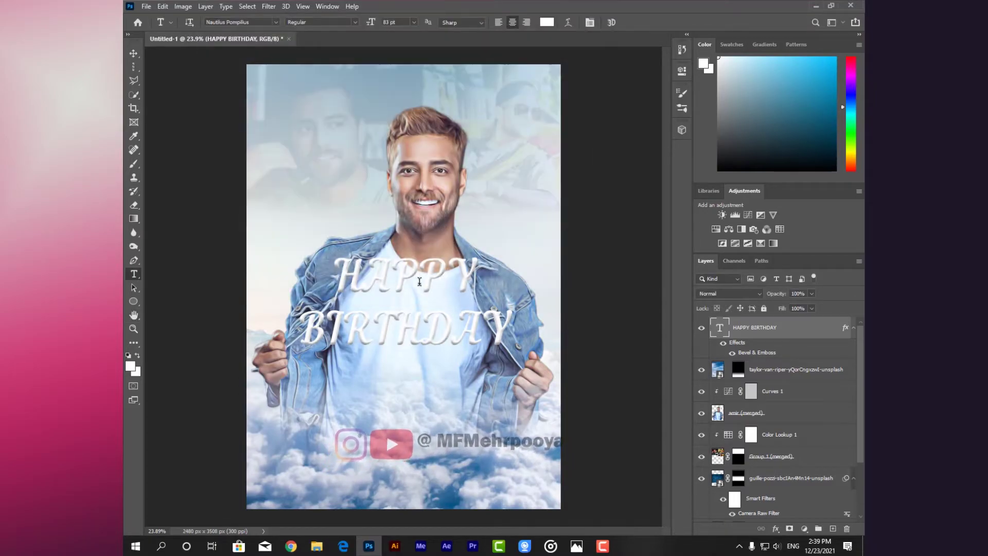
{"action": "left_click_drag", "start_coordinate": [412, 288], "coordinate": [412, 317]}
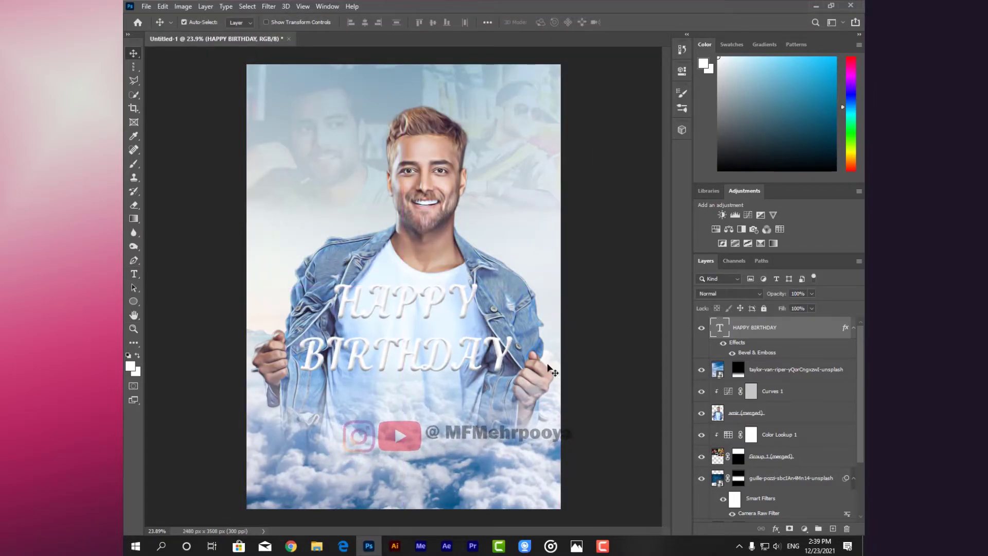
{"action": "key", "text": "t"}
{"action": "double_click", "coordinate": [404, 355]}
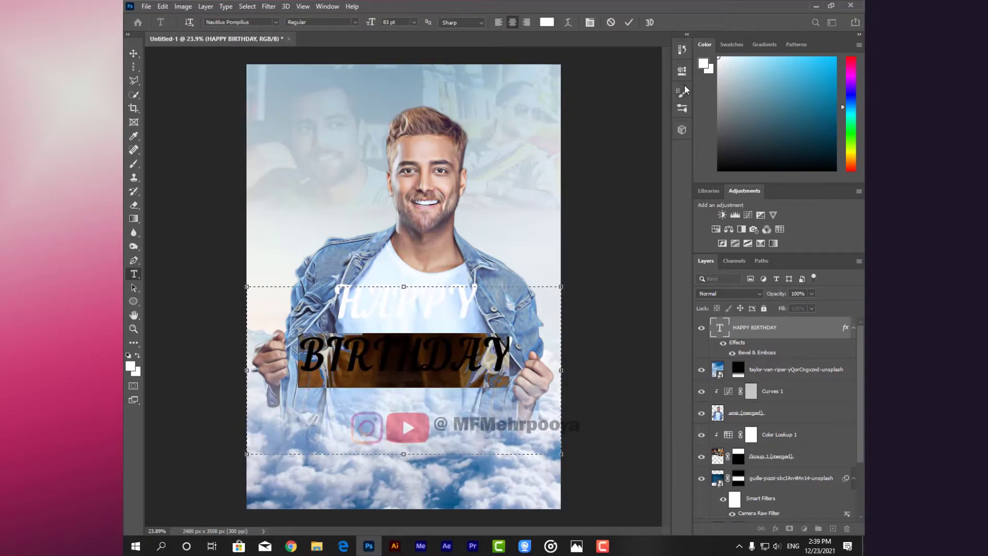
{"action": "left_click", "coordinate": [682, 71]}
{"action": "mouse_move", "coordinate": [591, 206]}
{"action": "left_mouse_down"}
{"action": "mouse_move", "coordinate": [596, 217]}
{"action": "mouse_move", "coordinate": [584, 208]}
{"action": "left_mouse_up"}
{"action": "key", "text": "ctrl+Return"}
{"action": "key", "text": "v"}
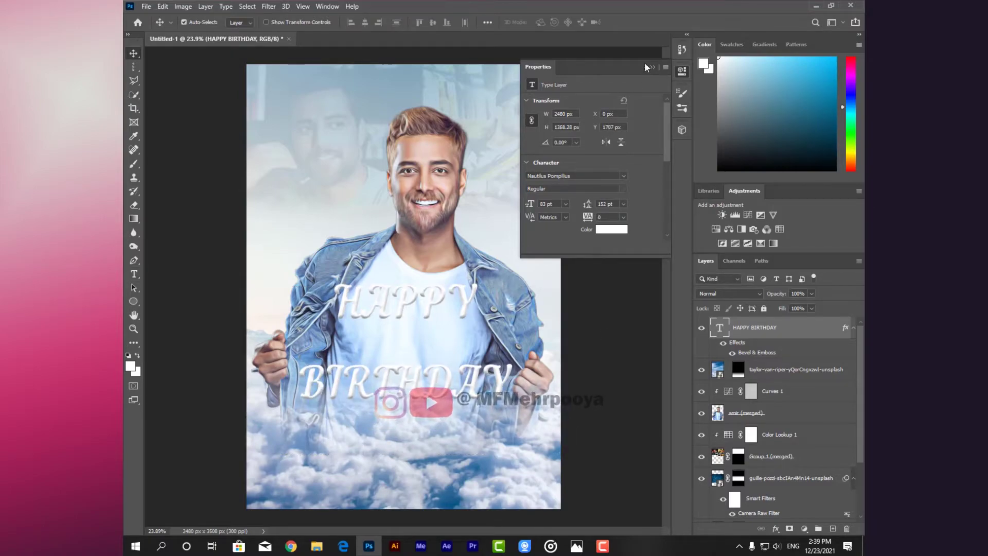
{"action": "left_click", "coordinate": [650, 67]}
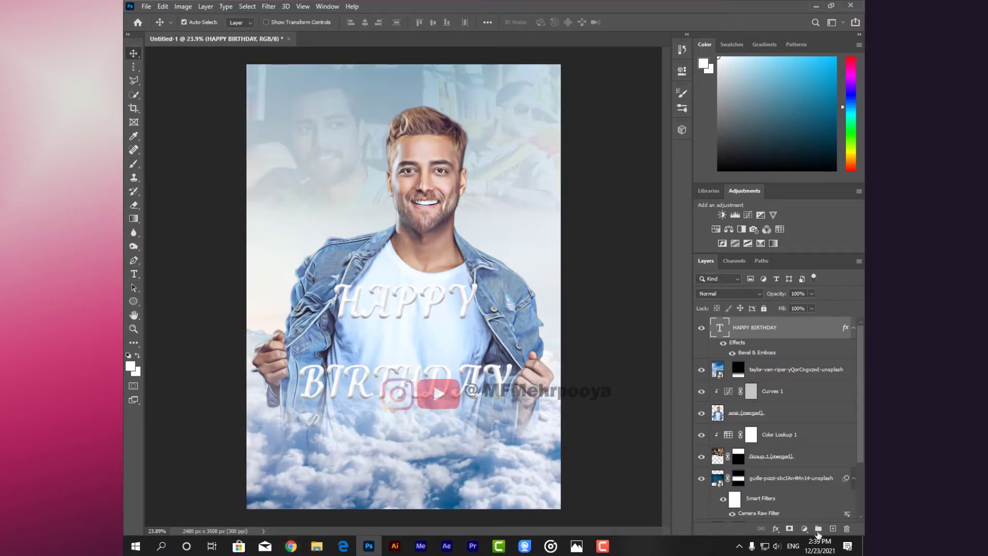
{"action": "left_click", "coordinate": [833, 529]}
Fill a new layer with a blue-to-cyan Blues gradient, masked to the HAPPY BIRTHDAY letters
{"action": "key", "text": "g"}
{"action": "left_click", "coordinate": [206, 22]}
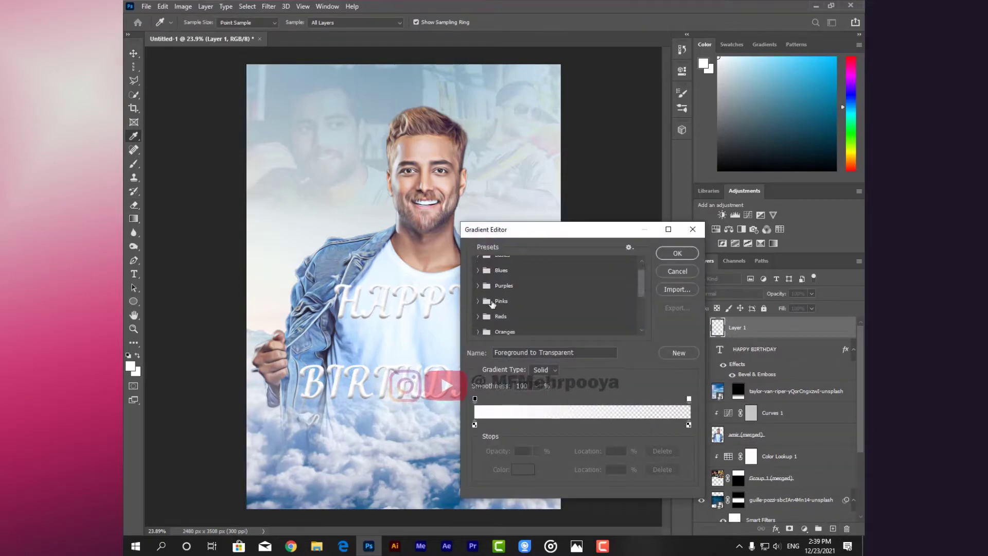
{"action": "scroll", "coordinate": [525, 327], "scroll_direction": "down", "scroll_amount": 3}
{"action": "left_click_drag", "start_coordinate": [642, 304], "coordinate": [642, 276]}
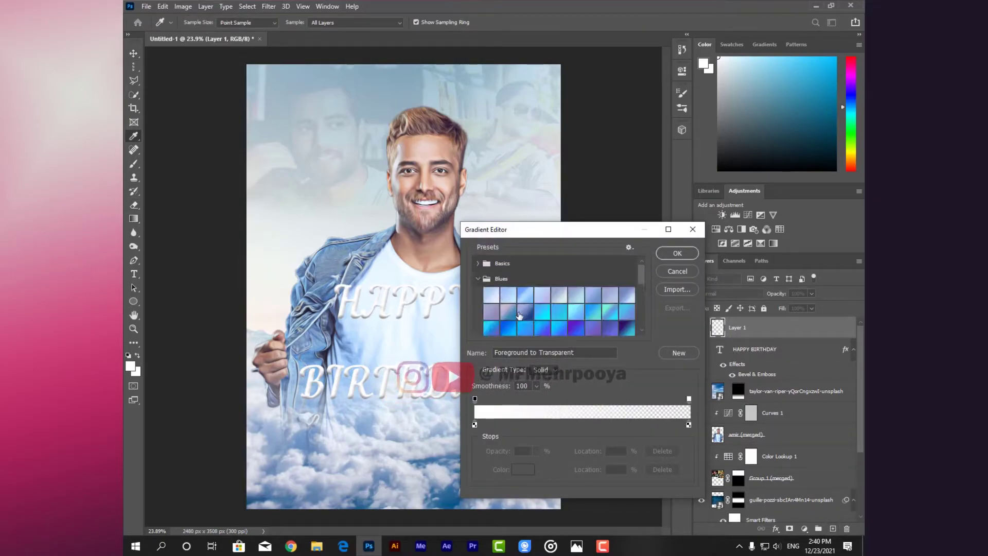
{"action": "left_click", "coordinate": [543, 315]}
{"action": "left_click", "coordinate": [677, 253]}
{"action": "left_click_drag", "start_coordinate": [396, 298], "coordinate": [395, 396]}
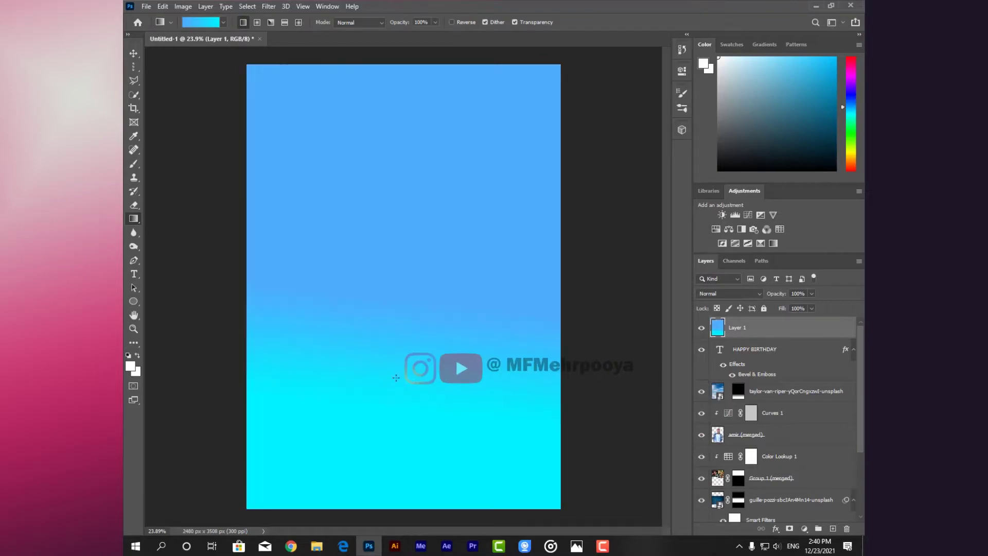
{"action": "left_click", "coordinate": [719, 350], "text": "ctrl"}
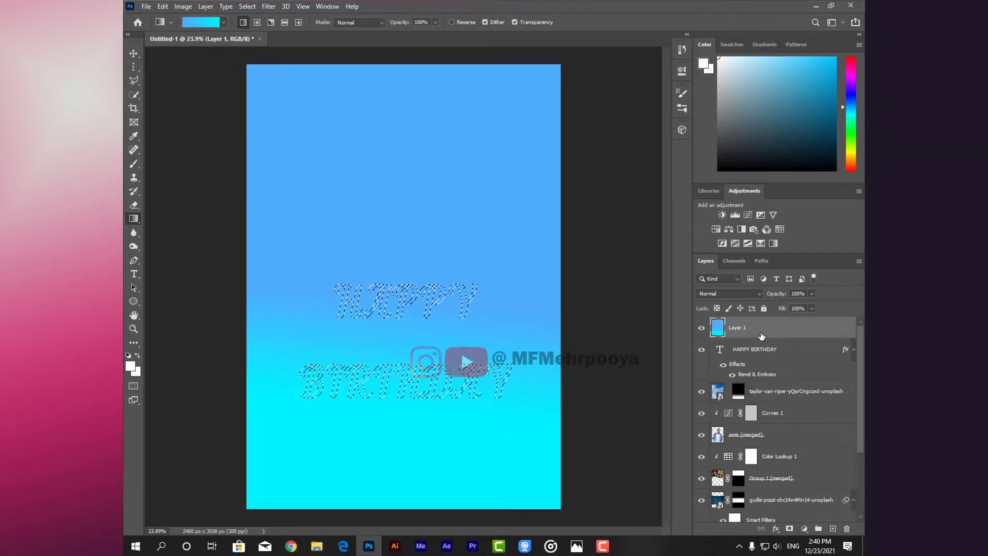
{"action": "left_click", "coordinate": [789, 529]}
Gather the gradient layer and the text layer into one group
{"action": "left_click", "coordinate": [746, 294]}
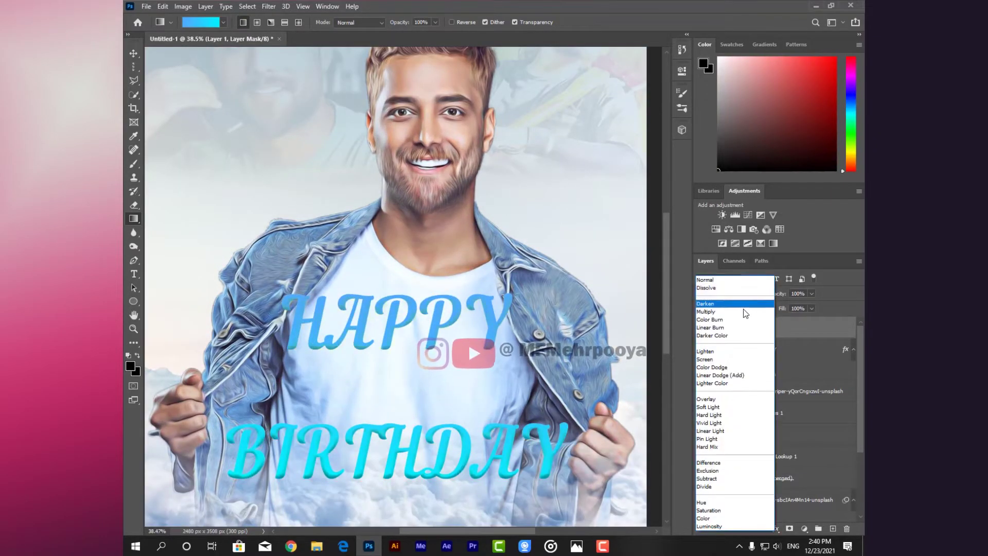
{"action": "left_click", "coordinate": [706, 312]}
{"action": "left_click", "coordinate": [735, 322]}
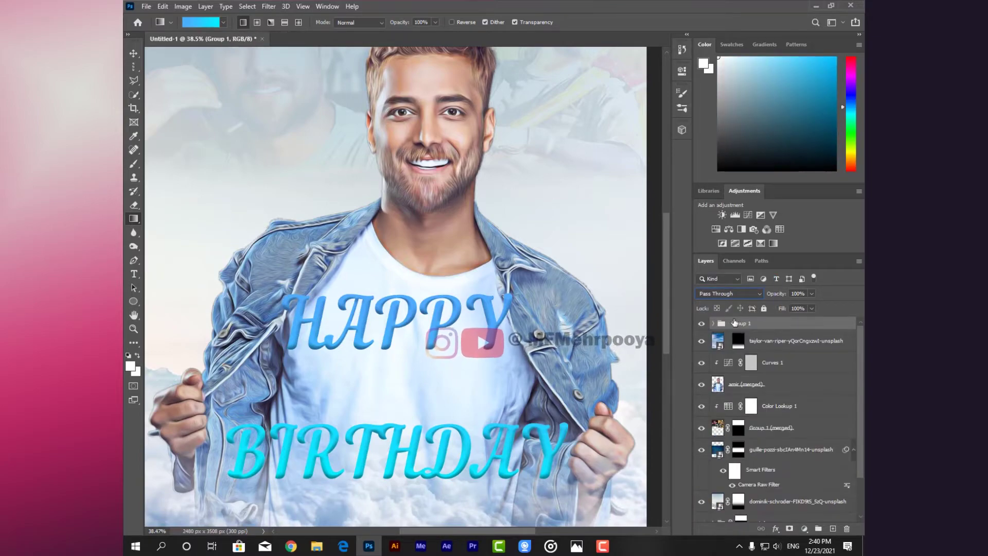
Name the group HBD and start squeezing the lettering narrower and shorter
{"action": "type", "text": "HBD"}
{"action": "key", "text": "Return"}
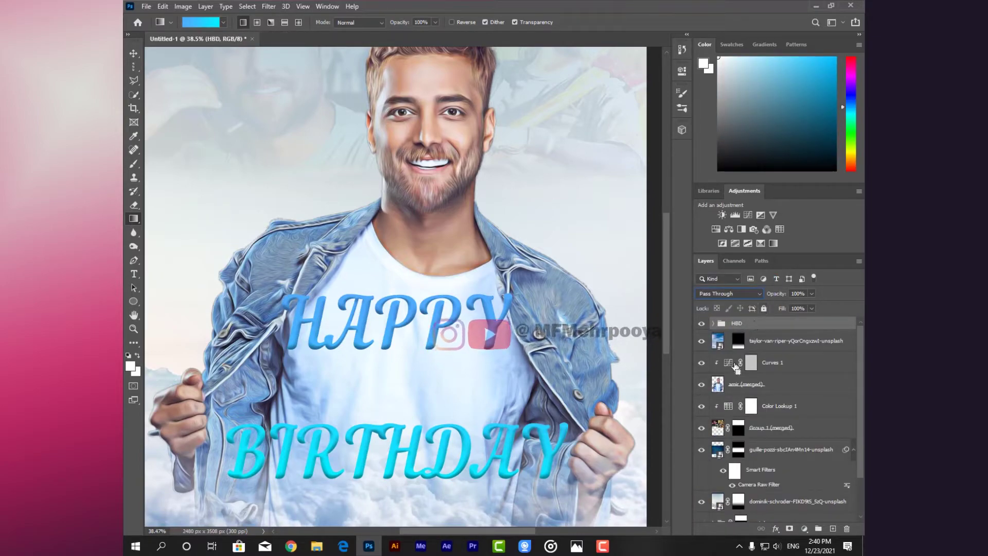
{"action": "key", "text": "ctrl+t"}
{"action": "scroll", "coordinate": [534, 290], "scroll_direction": "down", "scroll_amount": 4}
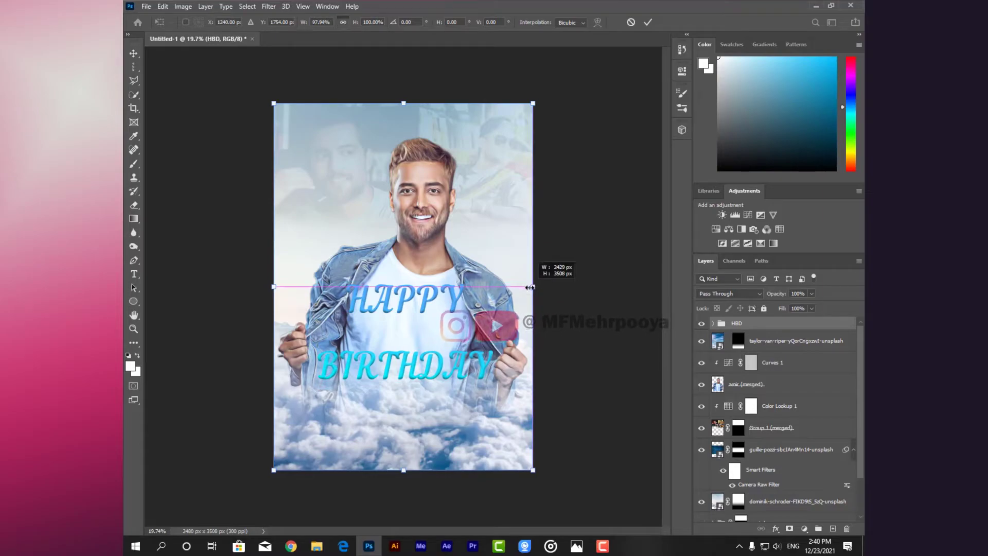
{"action": "left_click_drag", "start_coordinate": [530, 286], "coordinate": [512, 287]}
{"action": "left_click_drag", "start_coordinate": [403, 469], "coordinate": [403, 457]}
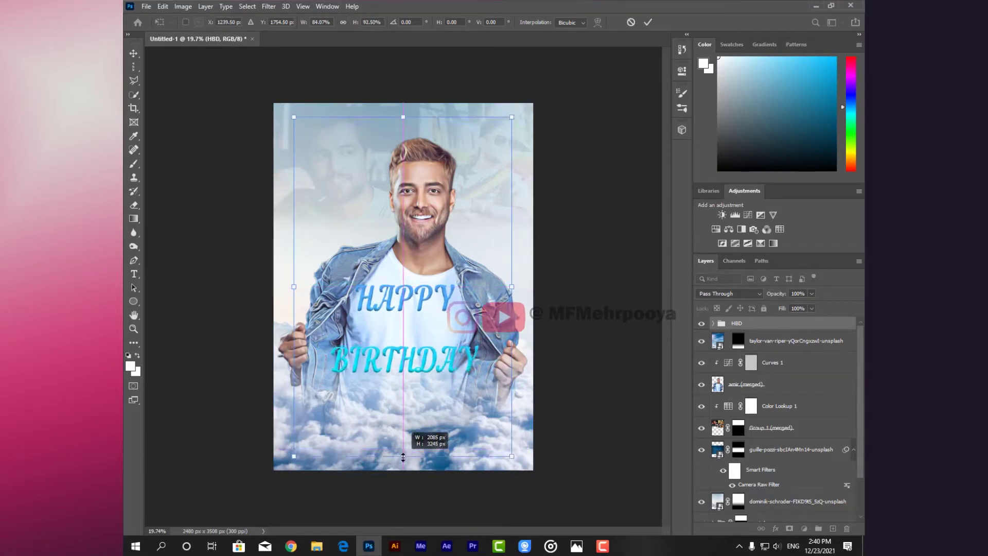
Narrow and shorten HAPPY BIRTHDAY further, lower it on the shirt, and apply
{"action": "left_click_drag", "start_coordinate": [512, 298], "coordinate": [493, 298]}
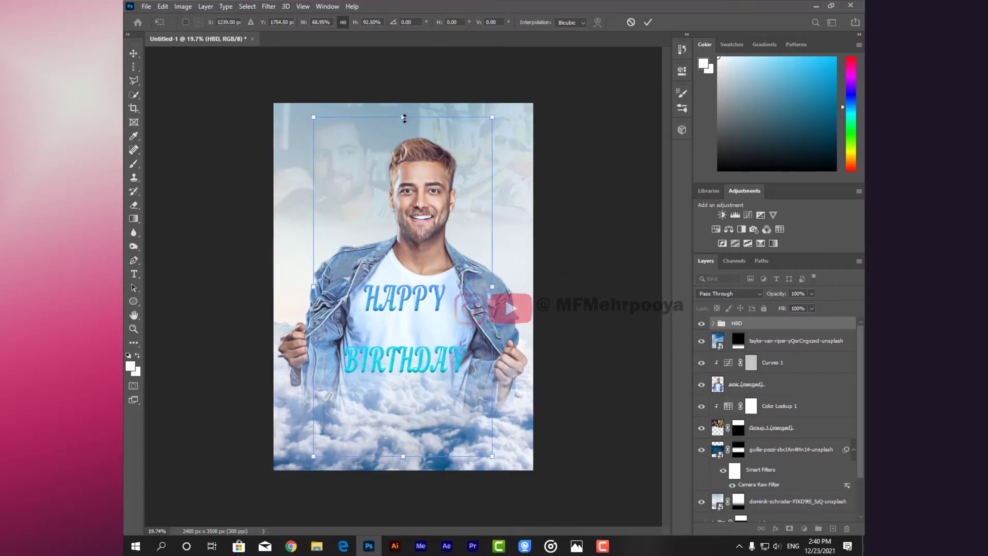
{"action": "left_click_drag", "start_coordinate": [405, 118], "coordinate": [404, 130]}
{"action": "left_click_drag", "start_coordinate": [431, 224], "coordinate": [432, 227]}
{"action": "key", "text": "Return"}
{"action": "key", "text": "g"}
{"action": "key", "text": "ctrl+plus"}
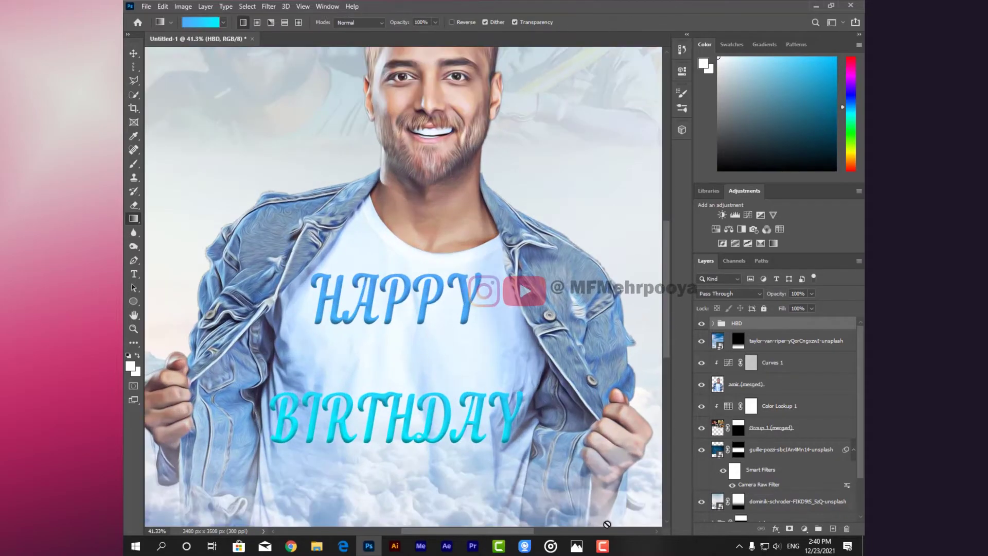
Draw a text box over the lower poster and type the birthday person's full name
{"action": "key", "text": "ctrl+minus"}
{"action": "key", "text": "t"}
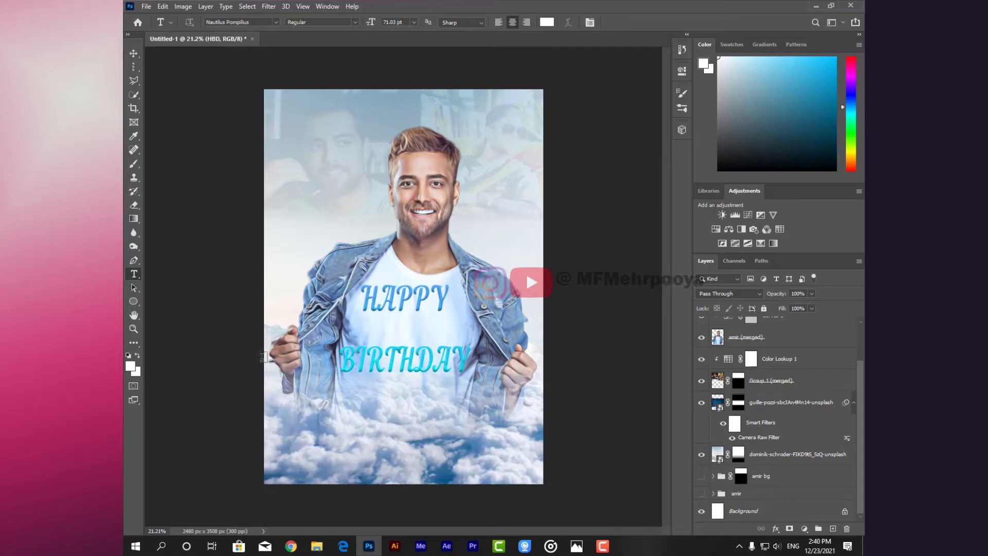
{"action": "left_click_drag", "start_coordinate": [258, 371], "coordinate": [544, 484]}
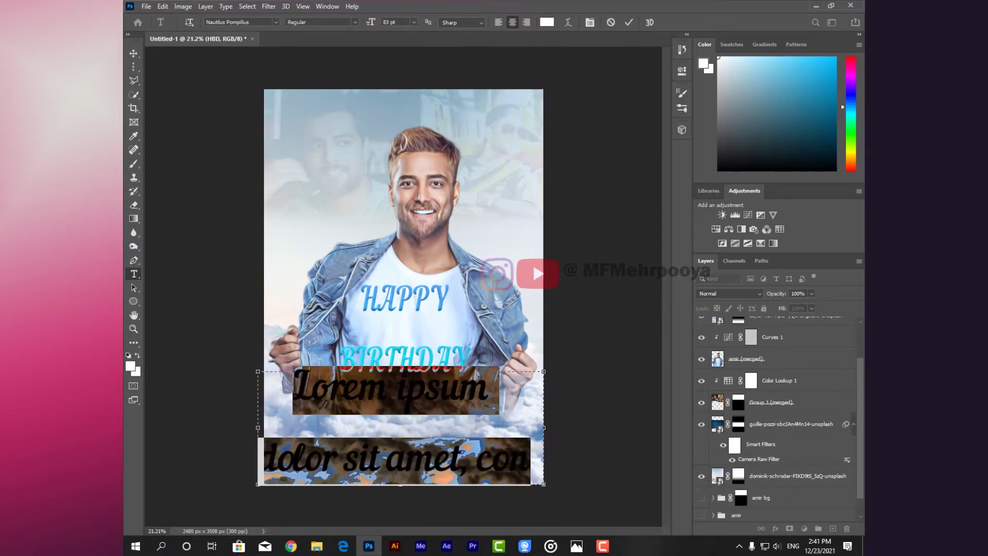
{"action": "type", "text": "AMI"}
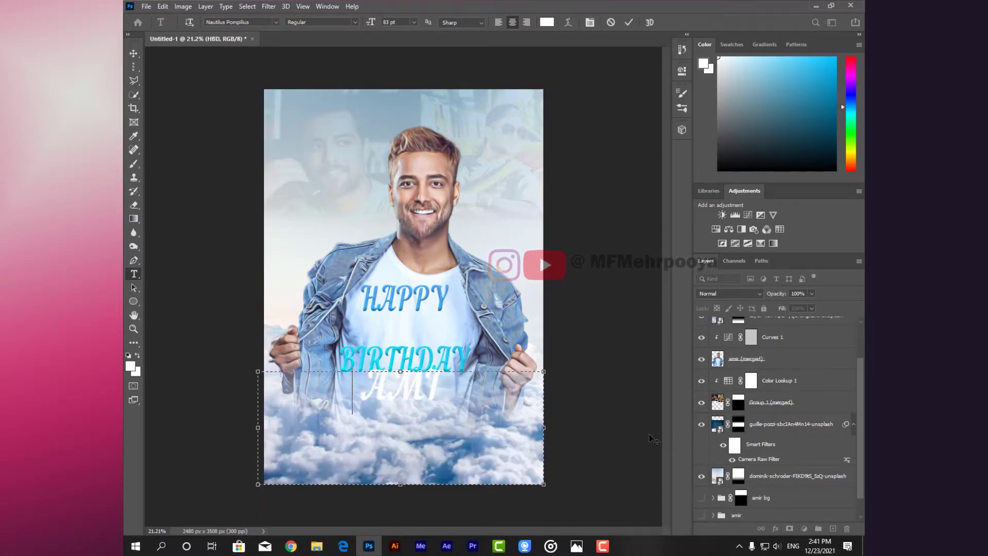
{"action": "type", "text": "RR"}
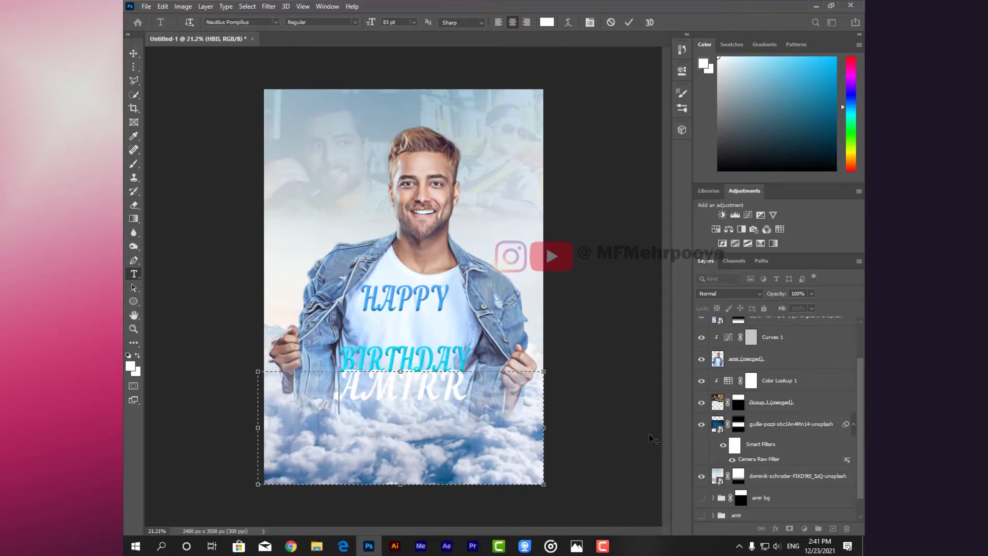
{"action": "key", "text": "BackSpace"}
{"action": "type", "text": "MAGHARE"}
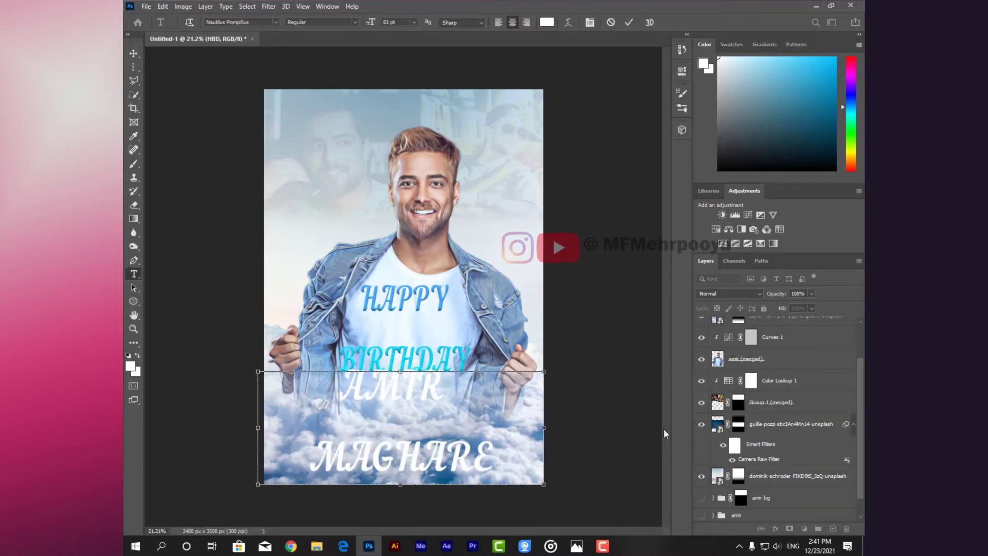
Set the name in the Stay Strong Demo font at a smaller size
{"action": "key", "text": "ctrl+a"}
{"action": "left_click", "coordinate": [273, 20]}
{"action": "type", "text": "ST"}
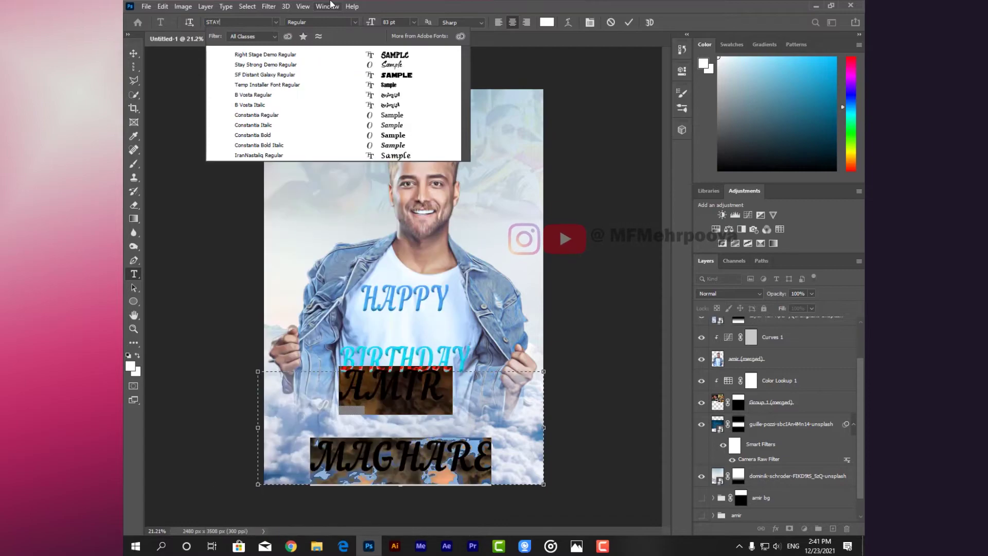
{"action": "type", "text": "AY"}
{"action": "key", "text": "Return"}
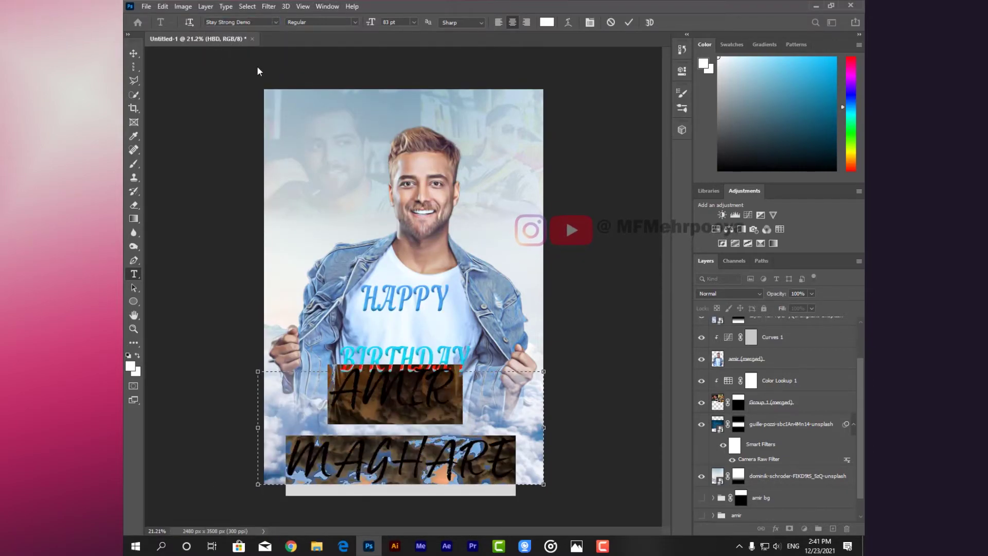
{"action": "left_click_drag", "start_coordinate": [373, 25], "coordinate": [361, 24]}
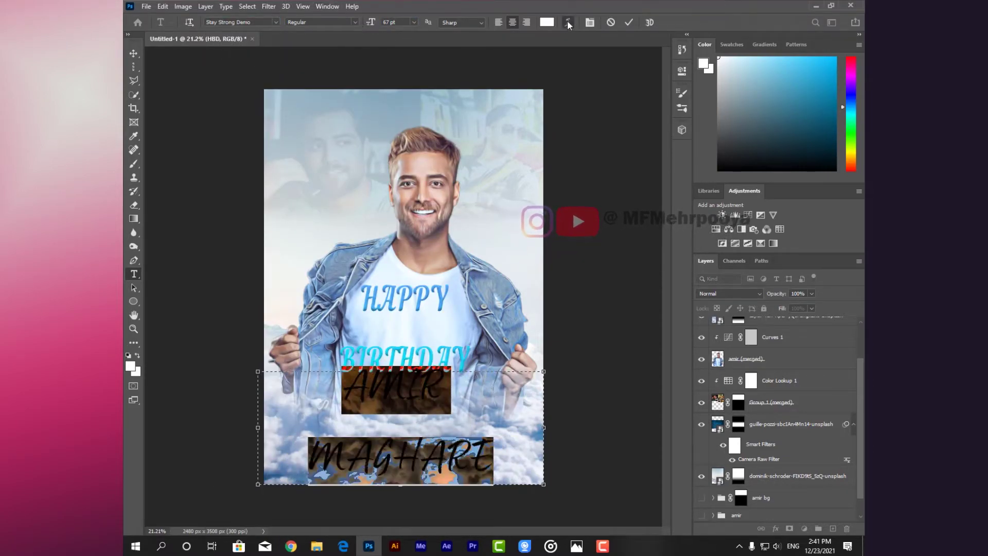
Warp the name with an Arc style, shrink it, and place it below BIRTHDAY
{"action": "left_click", "coordinate": [568, 21]}
{"action": "left_click", "coordinate": [474, 139]}
{"action": "left_click", "coordinate": [459, 168]}
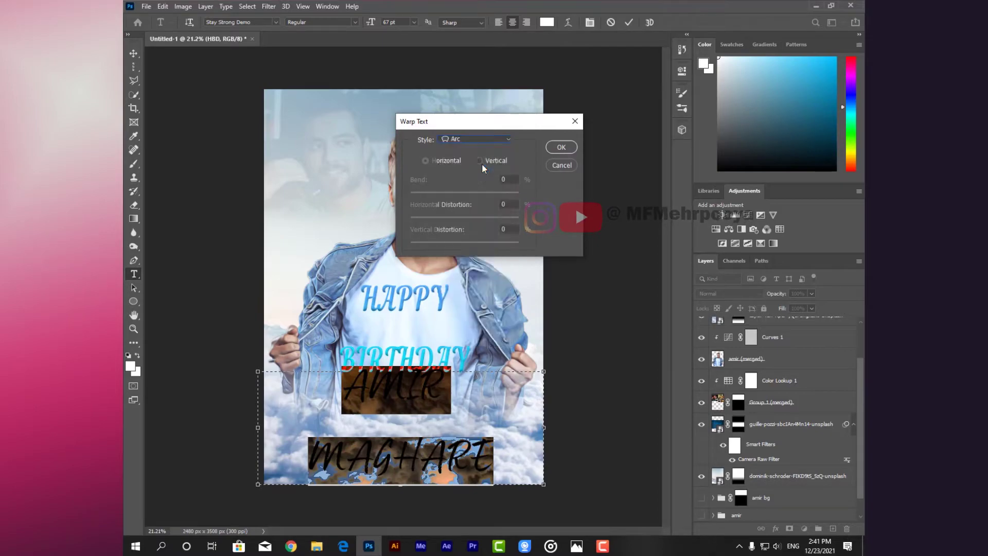
{"action": "left_click", "coordinate": [561, 148]}
{"action": "left_click_drag", "start_coordinate": [372, 23], "coordinate": [360, 22]}
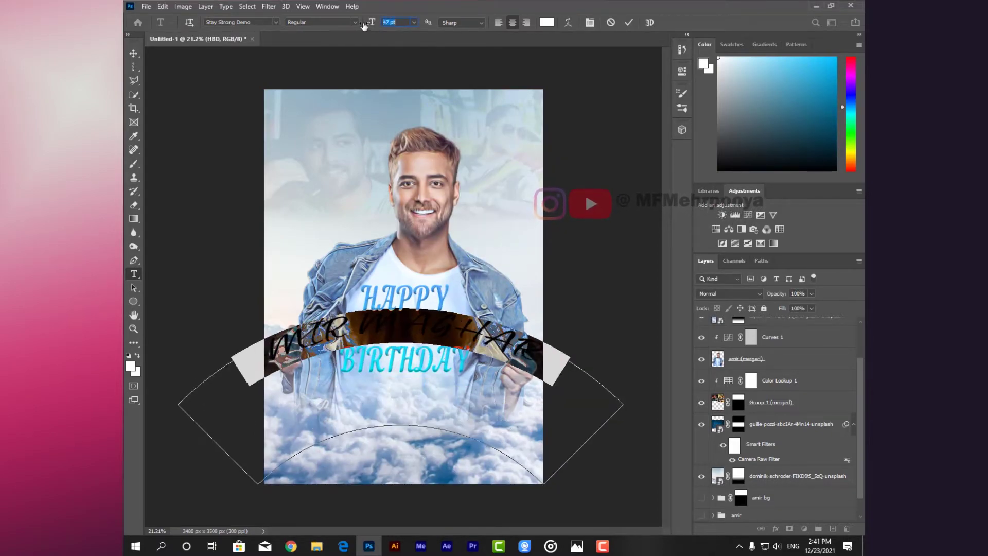
{"action": "left_click_drag", "start_coordinate": [423, 320], "coordinate": [423, 388]}
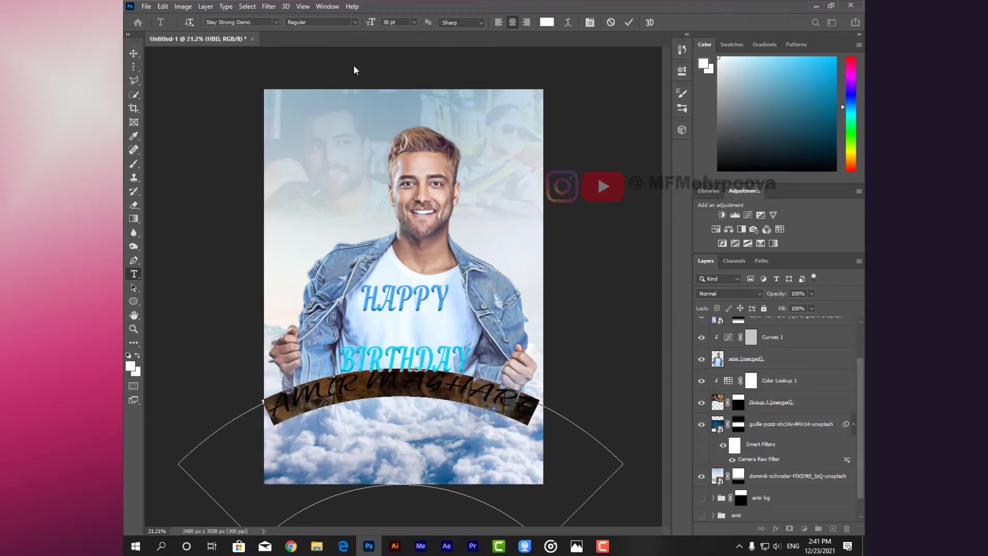
Commit the name, then narrow it, stretch it taller, and lower it onto the clouds
{"action": "key", "text": "ctrl+Return"}
{"action": "key", "text": "ctrl+t"}
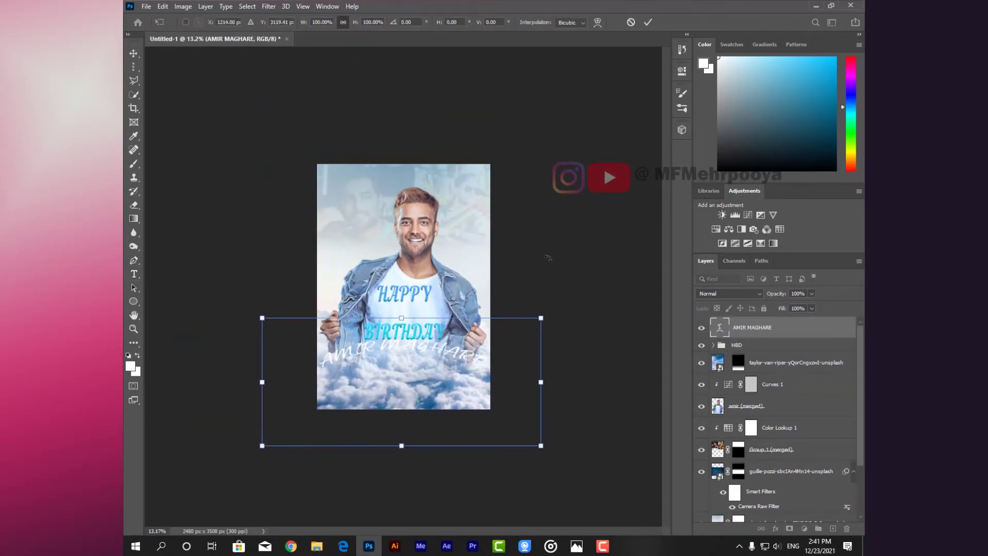
{"action": "left_click_drag", "start_coordinate": [541, 382], "coordinate": [530, 382]}
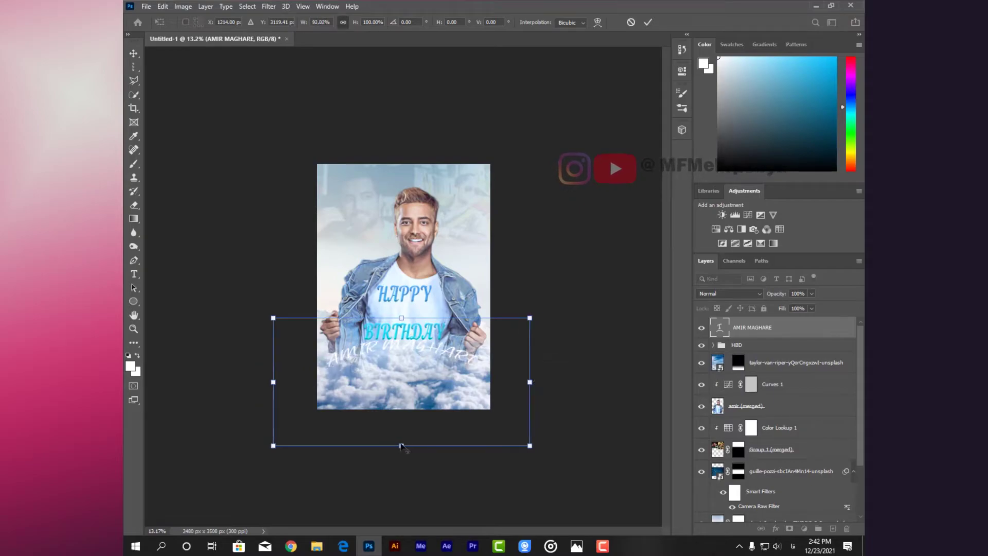
{"action": "left_click_drag", "start_coordinate": [401, 446], "coordinate": [401, 455]}
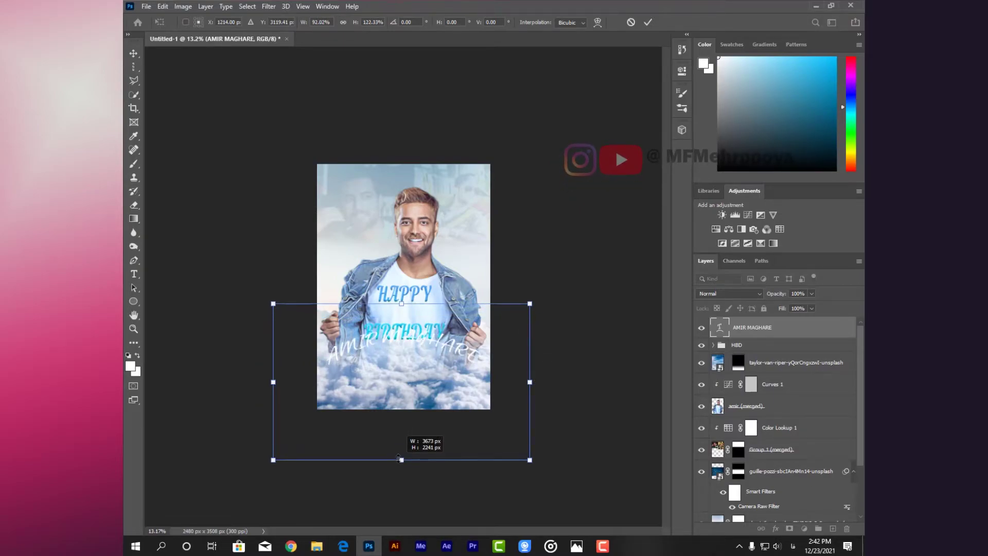
{"action": "left_click_drag", "start_coordinate": [460, 371], "coordinate": [462, 384]}
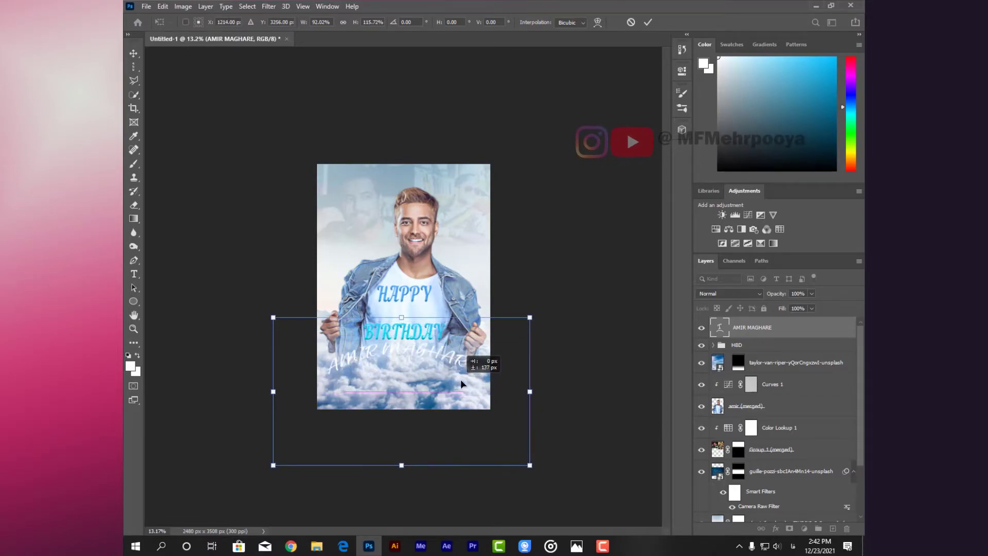
{"action": "key", "text": "Return"}
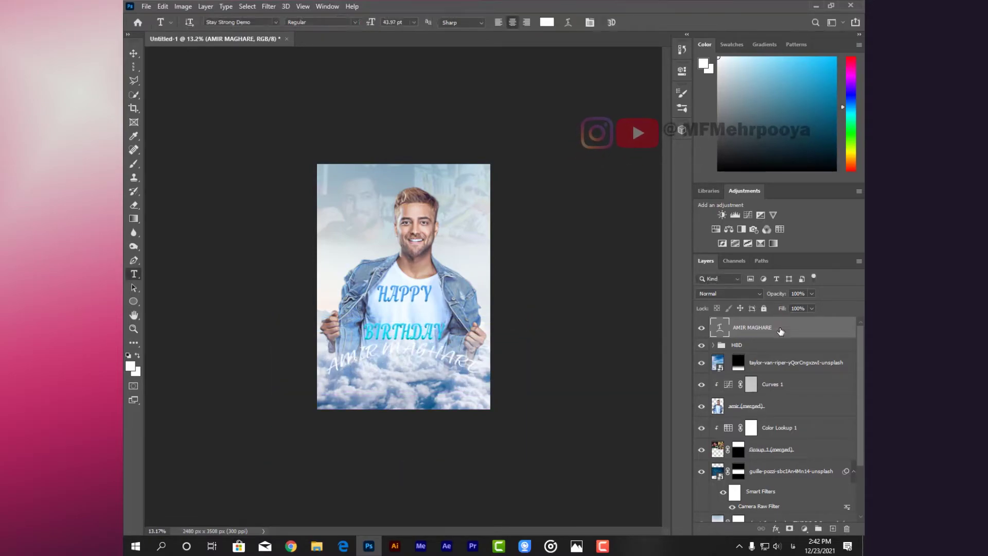
Give the name a stroke and a drop shadow with reduced distance
{"action": "double_click", "coordinate": [752, 329]}
{"action": "left_click", "coordinate": [202, 129]}
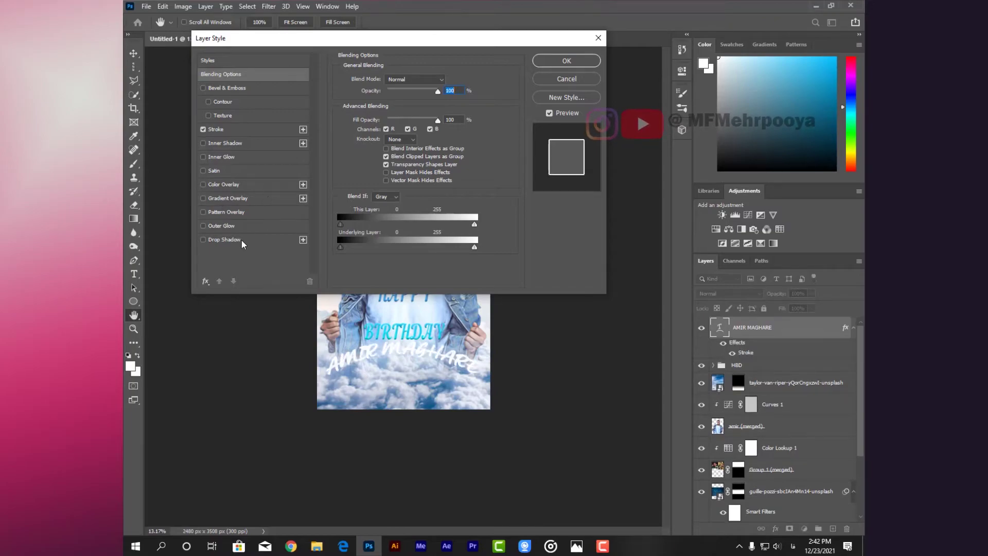
{"action": "left_click", "coordinate": [242, 240]}
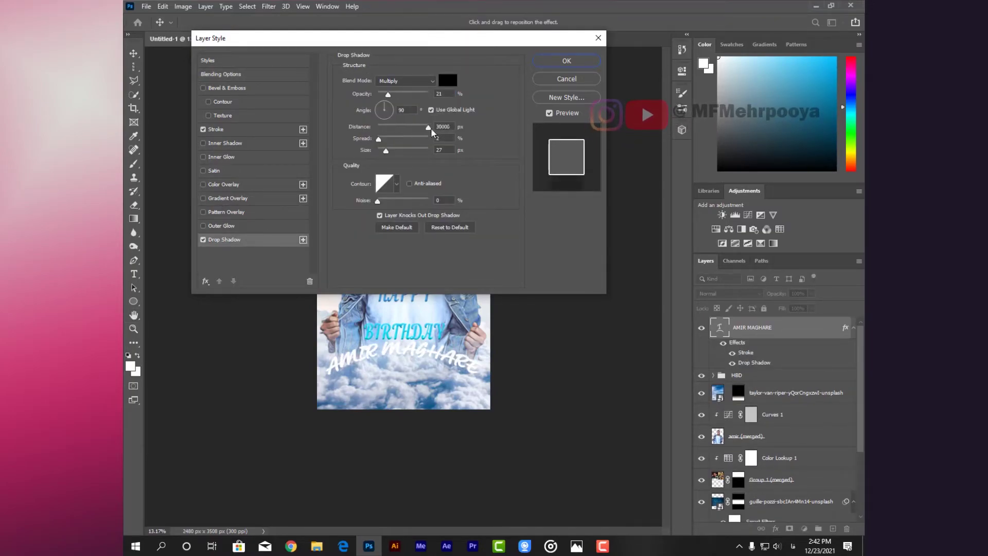
{"action": "left_click_drag", "start_coordinate": [432, 131], "coordinate": [419, 128]}
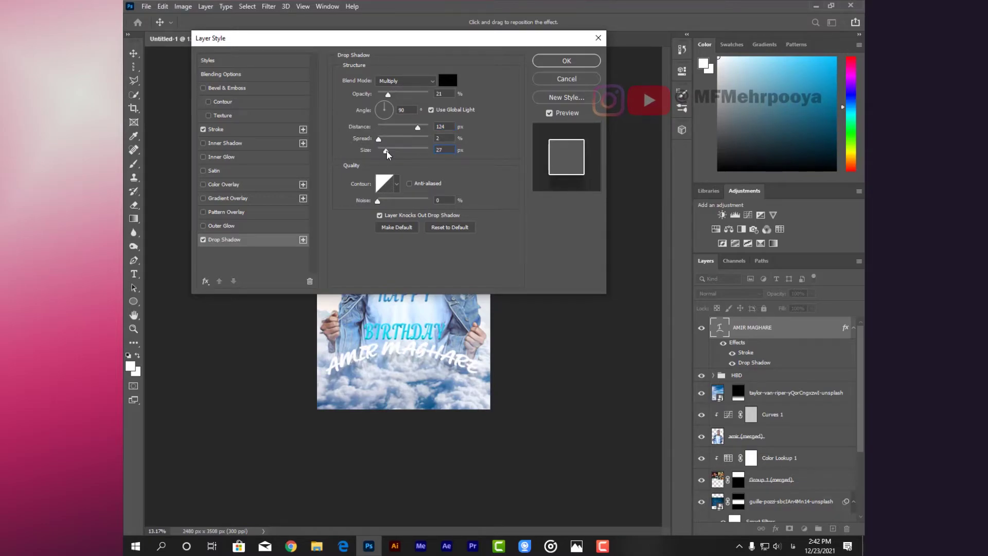
{"action": "left_click", "coordinate": [562, 61]}
Drag an image in from the Pictures folder, then move Explorer aside and refocus Photoshop
{"action": "left_click", "coordinate": [316, 546]}
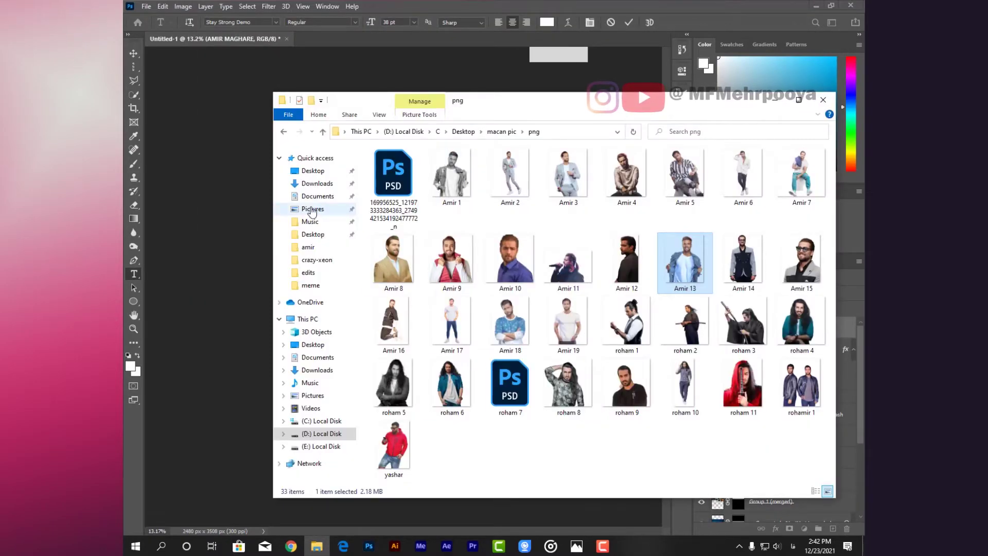
{"action": "left_click", "coordinate": [313, 209]}
{"action": "mouse_move", "coordinate": [392, 334]}
{"action": "left_mouse_down"}
{"action": "mouse_move", "coordinate": [365, 326]}
{"action": "mouse_move", "coordinate": [775, 97]}
{"action": "left_mouse_up"}
{"action": "left_click_drag", "start_coordinate": [638, 112], "coordinate": [775, 221]}
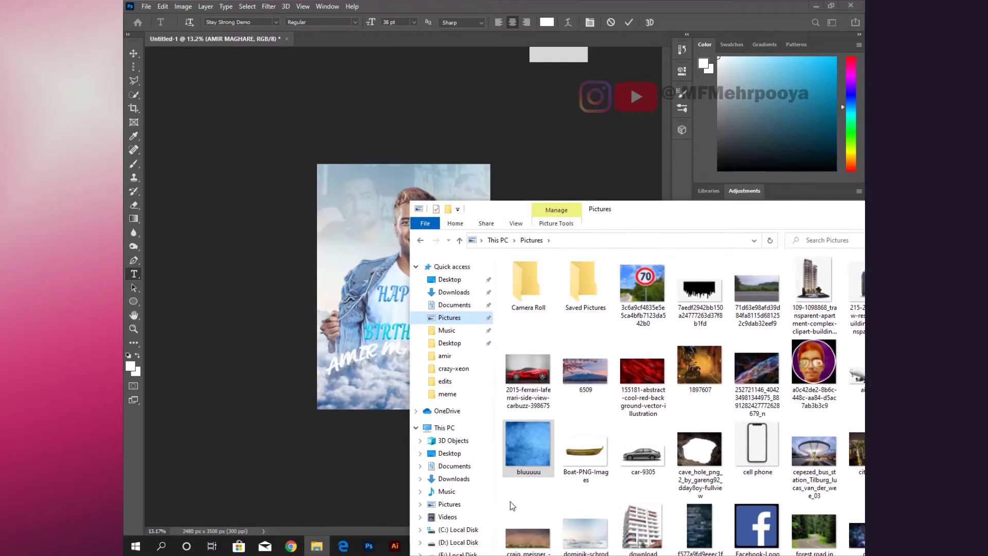
{"action": "left_click", "coordinate": [316, 546]}
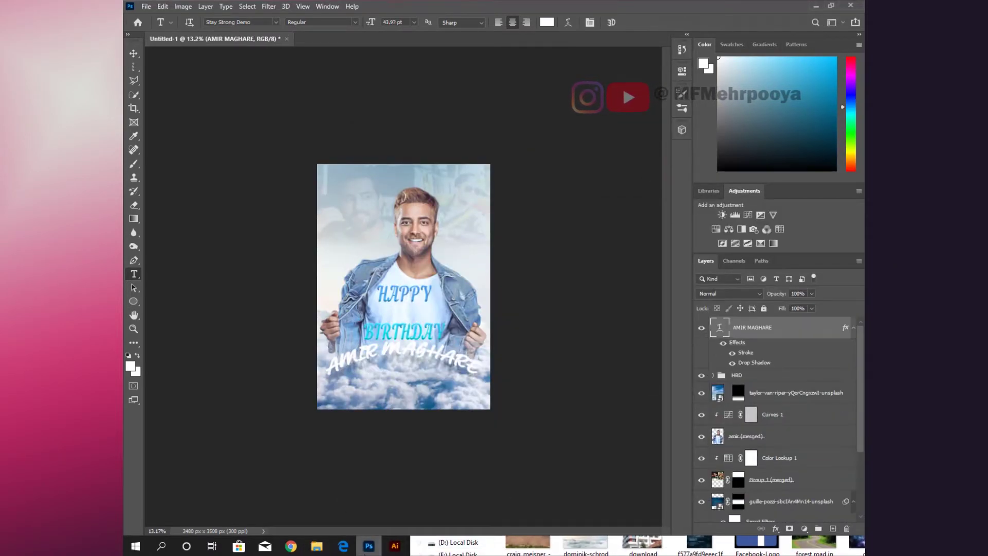
{"action": "left_click", "coordinate": [317, 546]}
Place the bluuuuu texture over the lower poster, enlarge it, and add a layer mask
{"action": "mouse_move", "coordinate": [528, 447]}
{"action": "left_mouse_down"}
{"action": "mouse_move", "coordinate": [425, 338]}
{"action": "mouse_move", "coordinate": [420, 361]}
{"action": "left_mouse_up"}
{"action": "left_click_drag", "start_coordinate": [401, 410], "coordinate": [402, 418]}
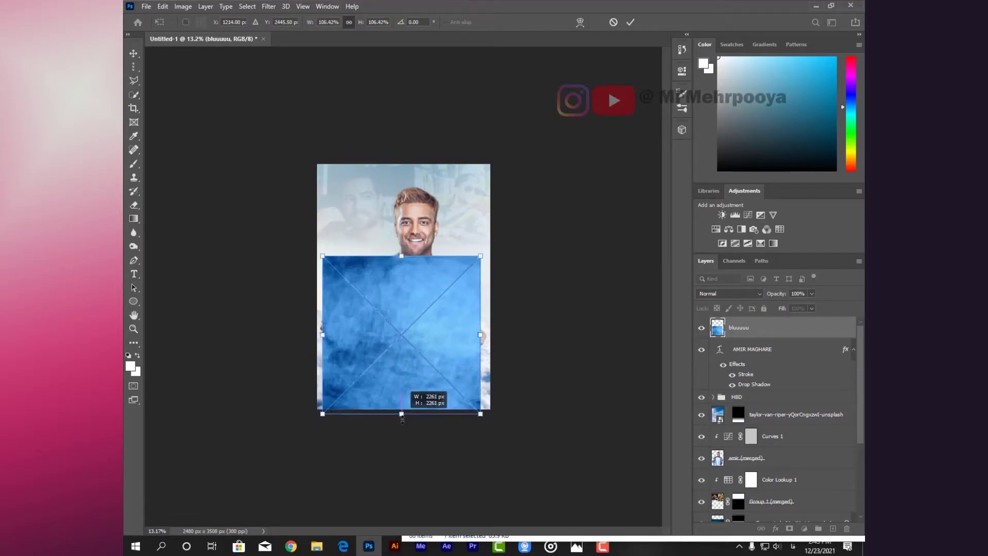
{"action": "key", "text": "Return"}
{"action": "key", "text": "t"}
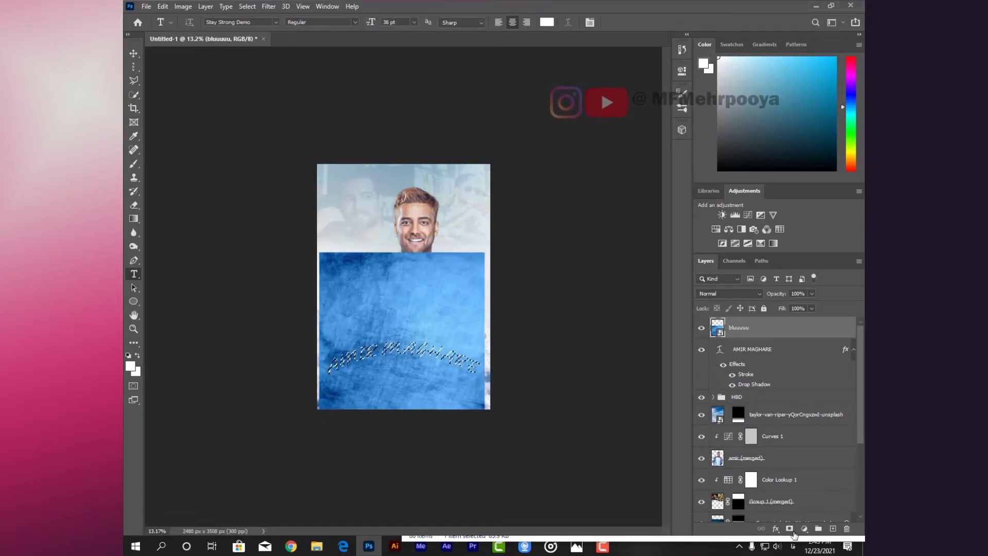
{"action": "left_click", "coordinate": [789, 528], "text": "alt"}
Group the blue texture together with the arched name layer
{"action": "scroll", "coordinate": [404, 287], "scroll_direction": "up", "scroll_amount": 5}
{"action": "scroll", "coordinate": [403, 286], "scroll_direction": "down", "scroll_amount": 3}
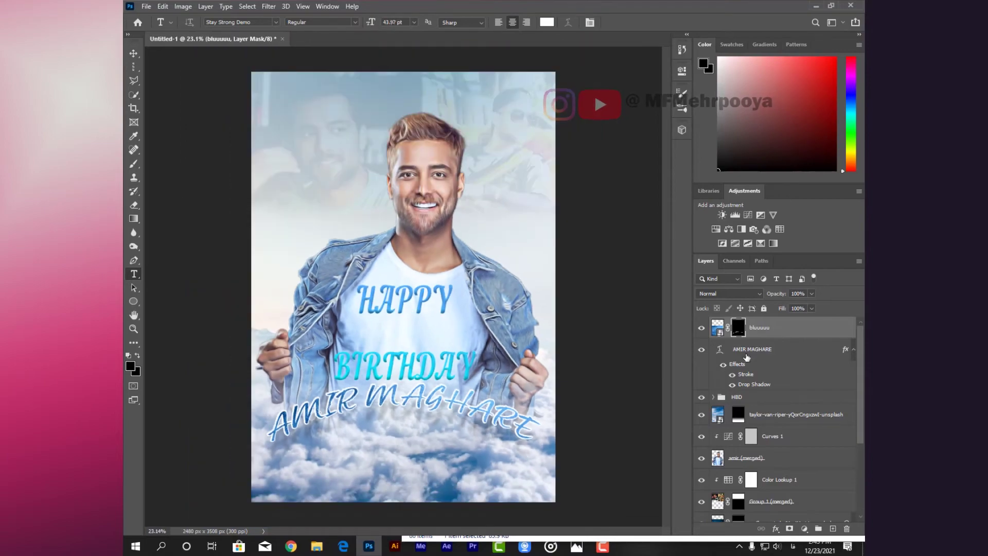
{"action": "left_click", "coordinate": [747, 350], "text": "shift"}
{"action": "key", "text": "ctrl+g"}
{"action": "left_click", "coordinate": [713, 324]}
{"action": "type", "text": "NAME"}
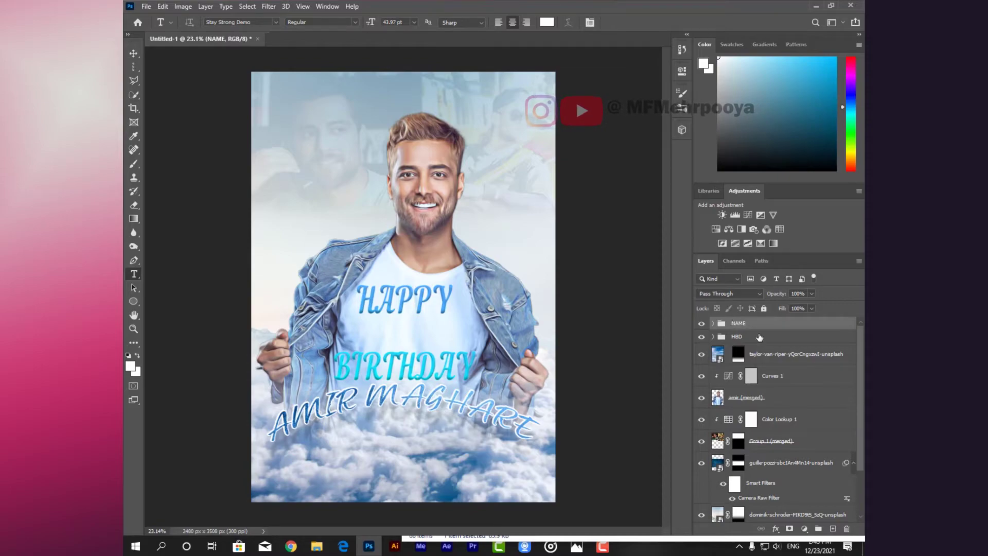
Widen the name group slightly and draw a new text box below it
{"action": "key", "text": "ctrl+t"}
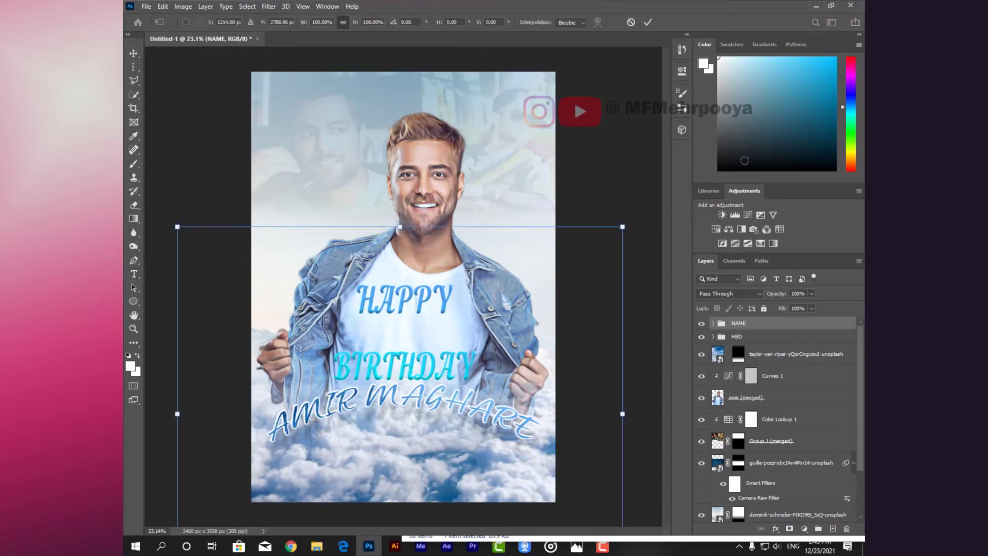
{"action": "scroll", "coordinate": [406, 286], "scroll_direction": "down", "scroll_amount": 2}
{"action": "left_click_drag", "start_coordinate": [585, 391], "coordinate": [580, 389]}
{"action": "key", "text": "Return"}
{"action": "key", "text": "t"}
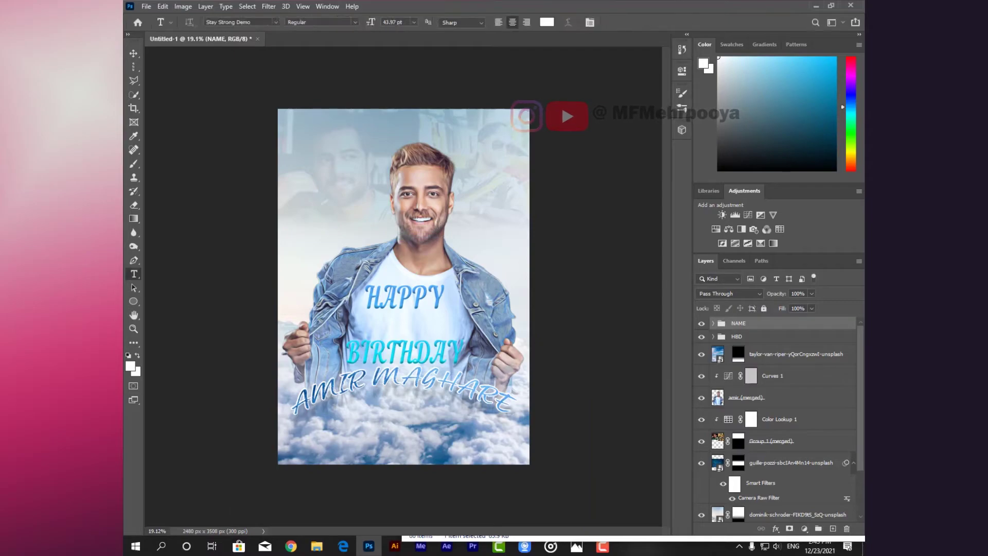
{"action": "mouse_move", "coordinate": [303, 350]}
{"action": "left_mouse_down"}
{"action": "mouse_move", "coordinate": [454, 462]}
{"action": "mouse_move", "coordinate": [473, 464]}
{"action": "left_mouse_up"}
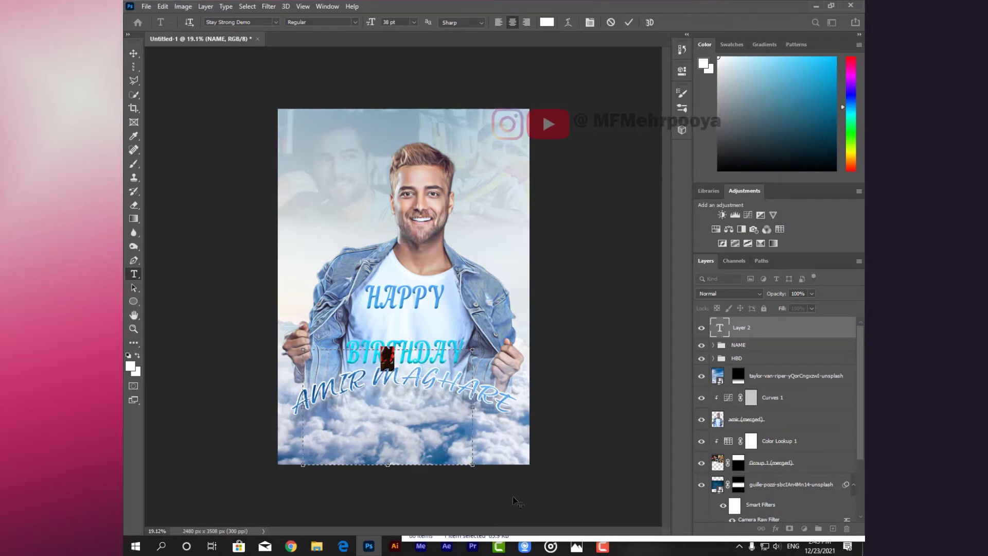
Enter size 112 for the new text, commit the 26, and apply the Heazan font
{"action": "type", "text": "112"}
{"action": "key", "text": "Return"}
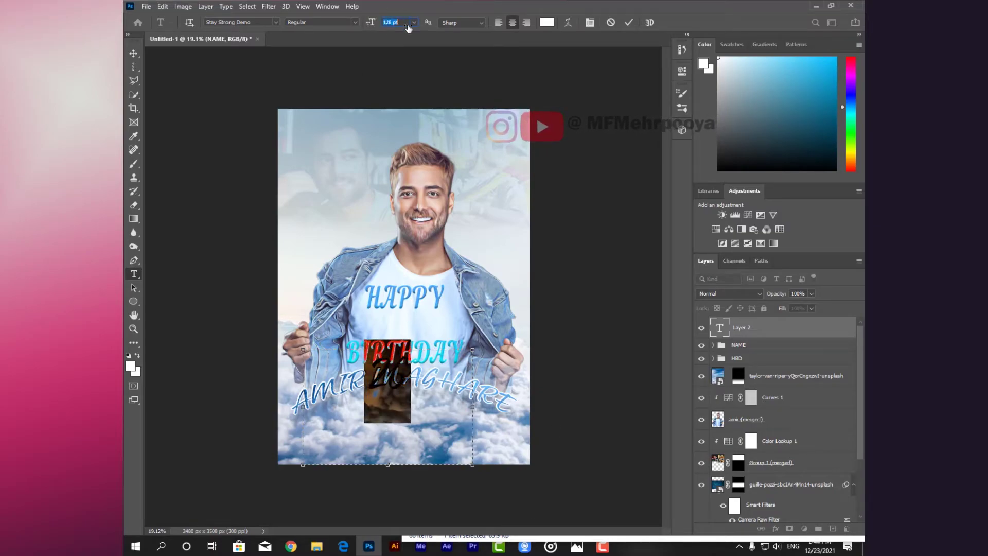
{"action": "key", "text": "ctrl+Return"}
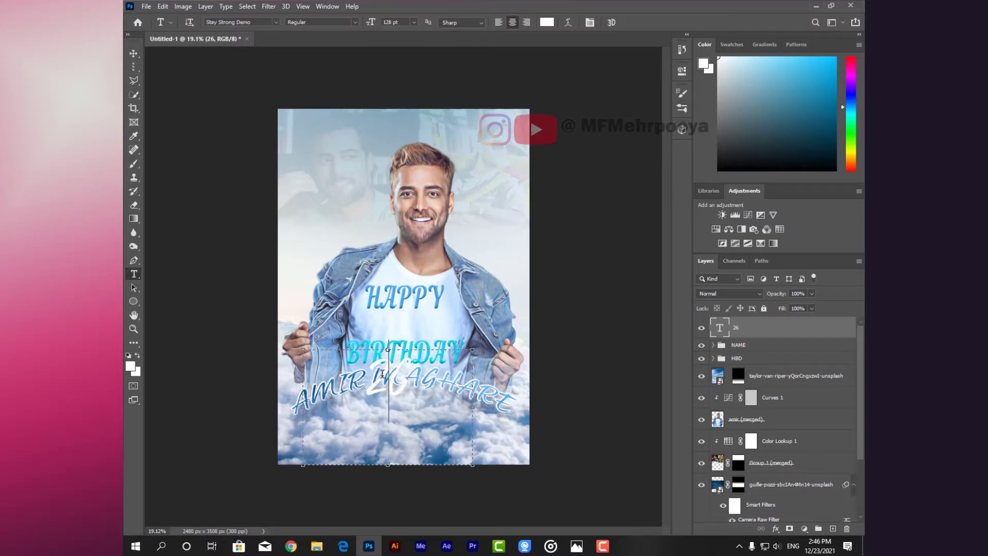
{"action": "key", "text": "ctrl+a"}
{"action": "left_click", "coordinate": [275, 22]}
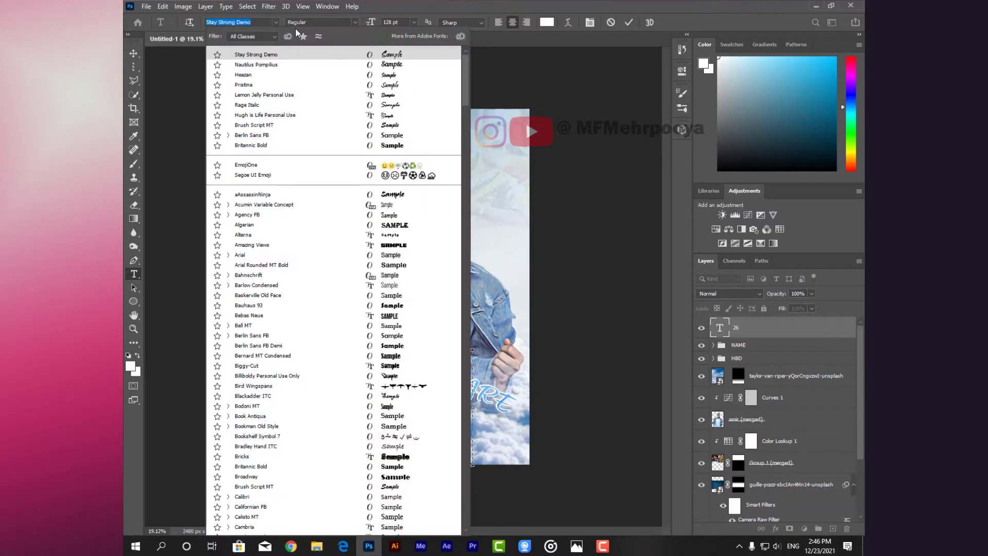
{"action": "left_click", "coordinate": [242, 72]}
Nudge the 26 right, discard stray placeholder text, and scale it to about 199 pt
{"action": "left_click_drag", "start_coordinate": [432, 315], "coordinate": [443, 318]}
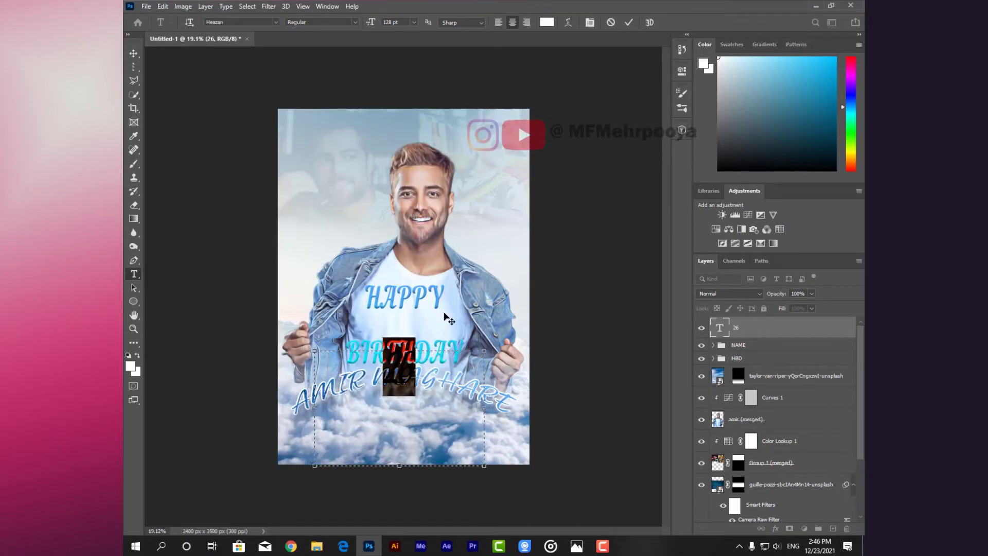
{"action": "left_click", "coordinate": [444, 317]}
{"action": "key", "text": "Escape"}
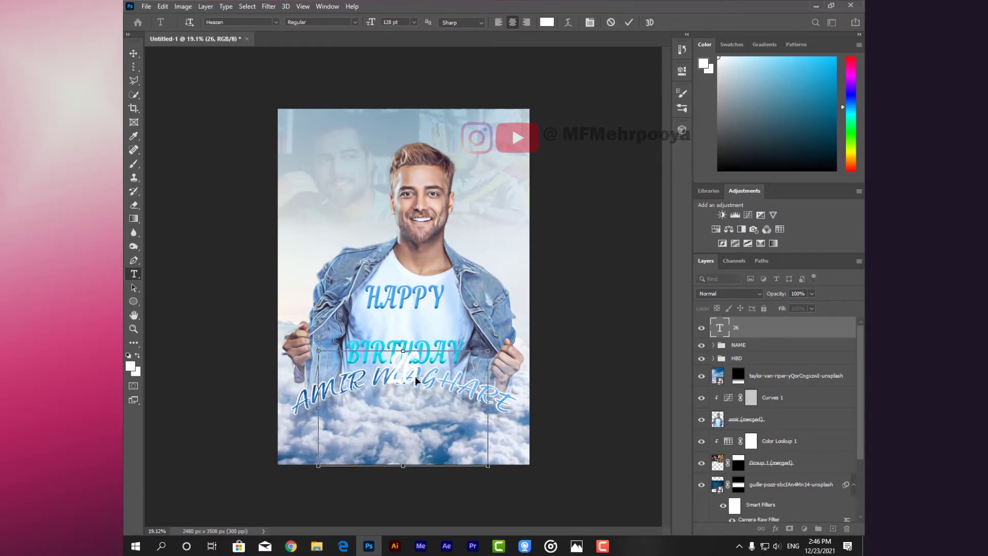
{"action": "left_click_drag", "start_coordinate": [374, 29], "coordinate": [415, 33]}
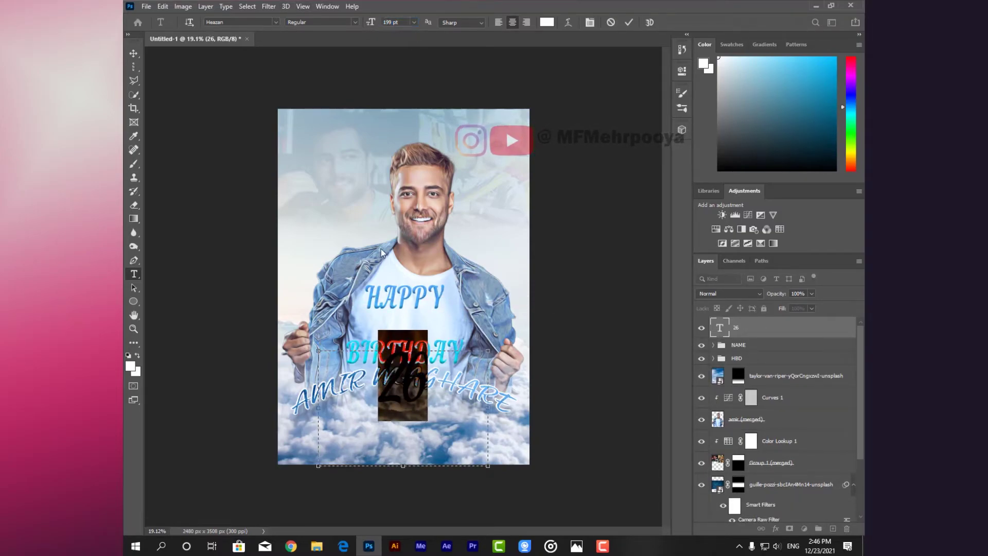
{"action": "key", "text": "Escape"}
Move the 26 slightly lower, then select the HBD group and Curves 1 adjustment
{"action": "key", "text": "v"}
{"action": "left_click_drag", "start_coordinate": [410, 411], "coordinate": [409, 430]}
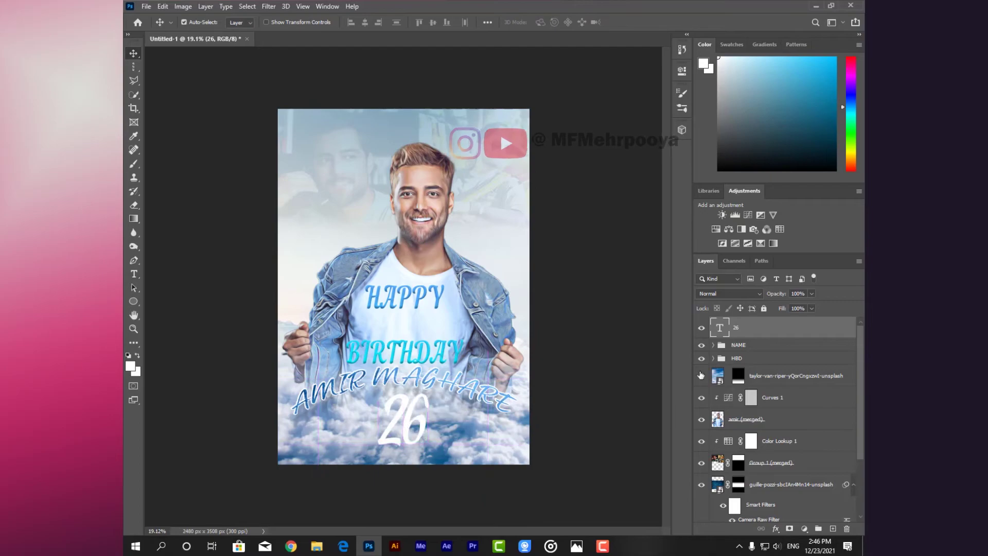
{"action": "left_click", "coordinate": [744, 359]}
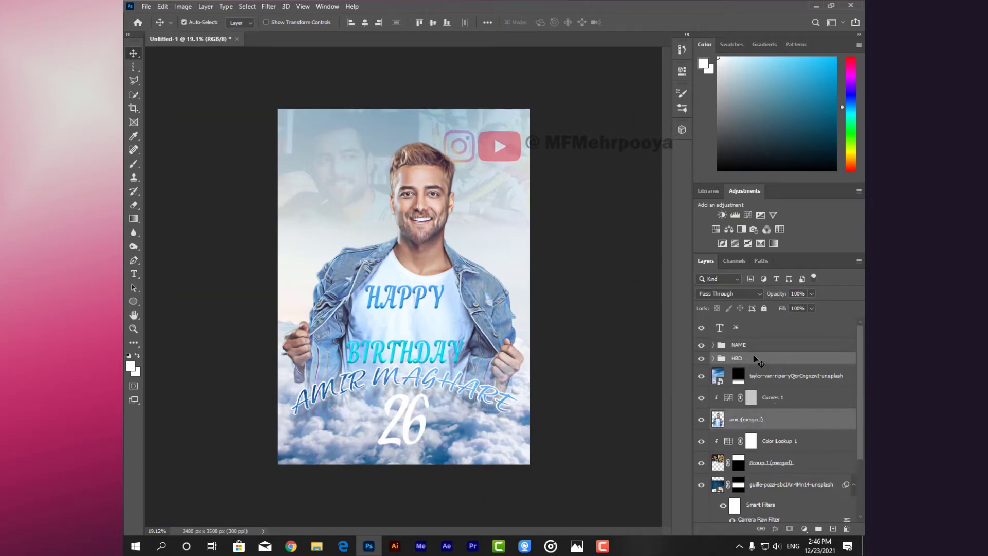
{"action": "left_click", "coordinate": [435, 250]}
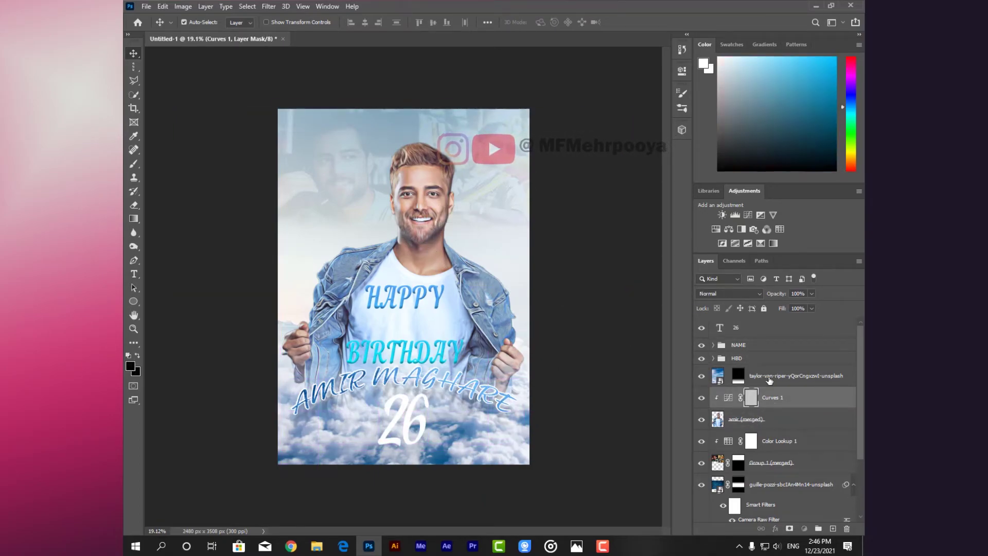
Select the man and HBD layers and move them higher on the poster
{"action": "left_click", "coordinate": [772, 375]}
{"action": "left_click", "coordinate": [772, 397], "text": "shift"}
{"action": "left_click", "coordinate": [774, 422], "text": "ctrl"}
{"action": "left_click", "coordinate": [772, 376], "text": "ctrl"}
{"action": "left_click", "coordinate": [742, 359], "text": "ctrl"}
{"action": "key", "text": "ctrl+t"}
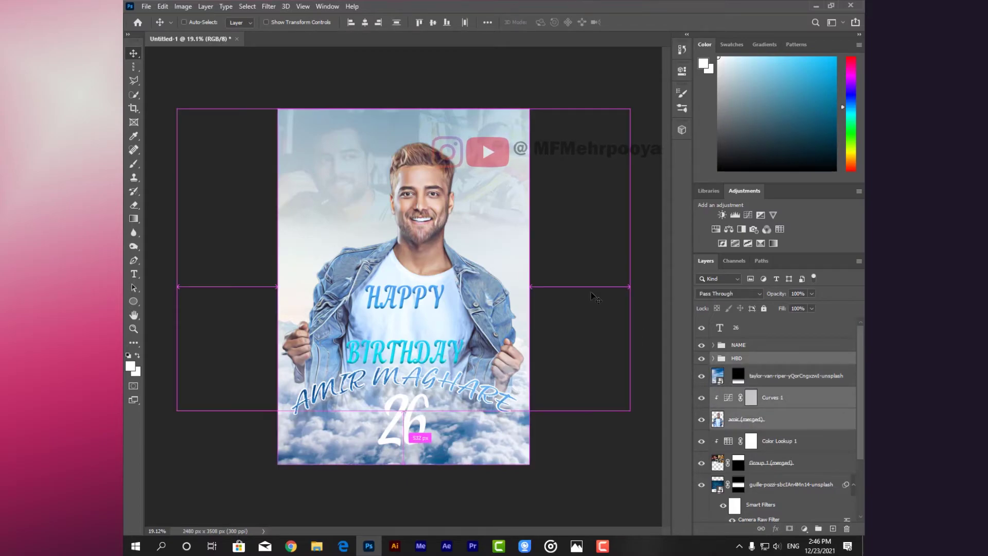
{"action": "left_click_drag", "start_coordinate": [451, 299], "coordinate": [452, 281]}
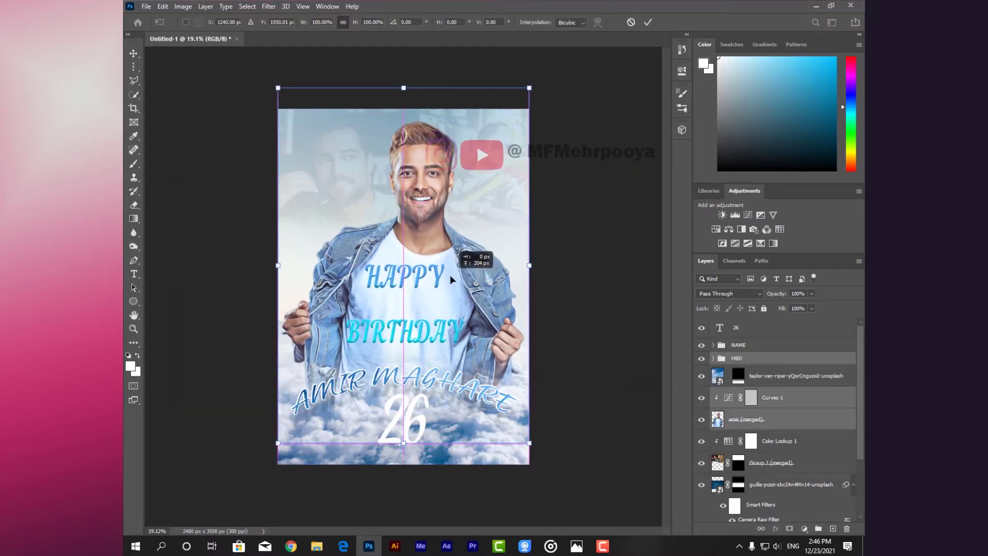
{"action": "key", "text": "Return"}
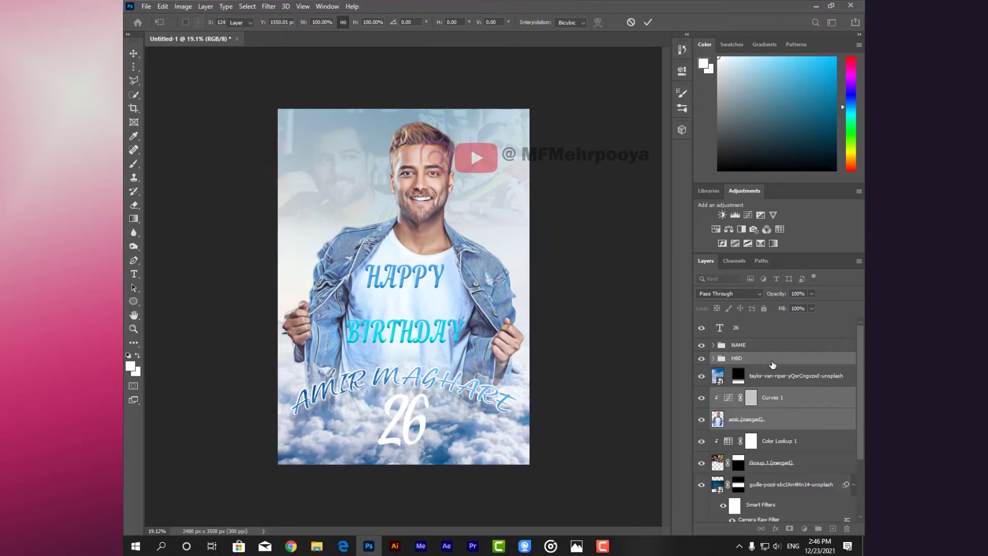
Move the NAME group up and stretch it taller
{"action": "left_click", "coordinate": [766, 344]}
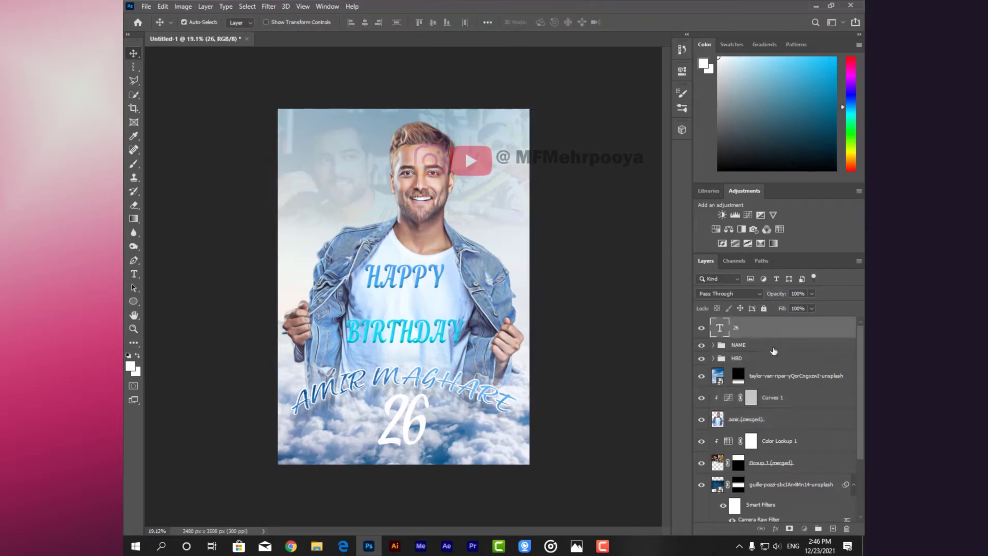
{"action": "key", "text": "ctrl+t"}
{"action": "mouse_move", "coordinate": [467, 400]}
{"action": "left_mouse_down"}
{"action": "mouse_move", "coordinate": [463, 381]}
{"action": "mouse_move", "coordinate": [474, 386]}
{"action": "left_mouse_up"}
{"action": "key", "text": "ctrl+minus"}
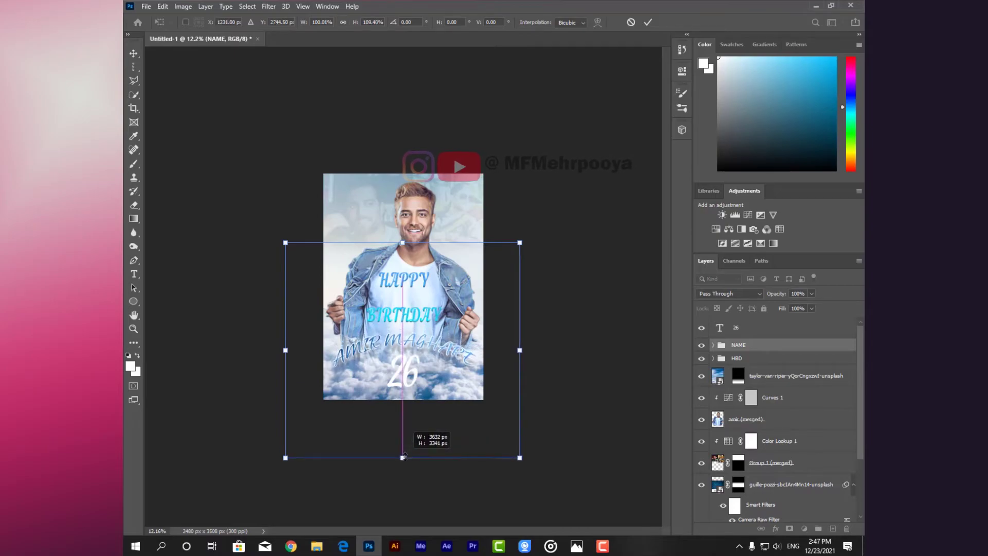
{"action": "mouse_move", "coordinate": [402, 438]}
{"action": "left_mouse_down"}
{"action": "mouse_move", "coordinate": [402, 456]}
{"action": "mouse_move", "coordinate": [430, 425]}
{"action": "left_mouse_up"}
{"action": "key", "text": "Return"}
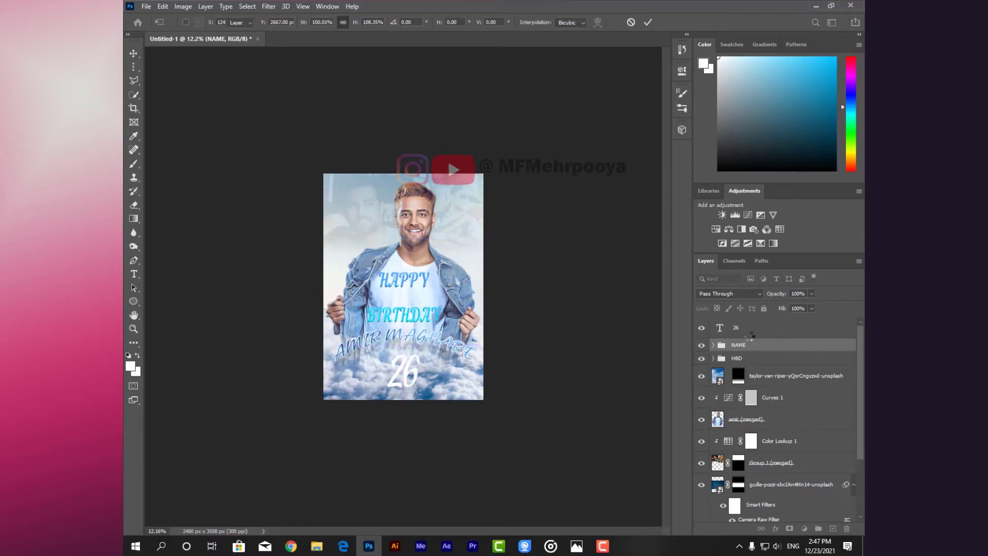
Add a drop shadow to the HBD group, then reopen the 26 text for editing
{"action": "left_click", "coordinate": [758, 359]}
{"action": "double_click", "coordinate": [758, 361]}
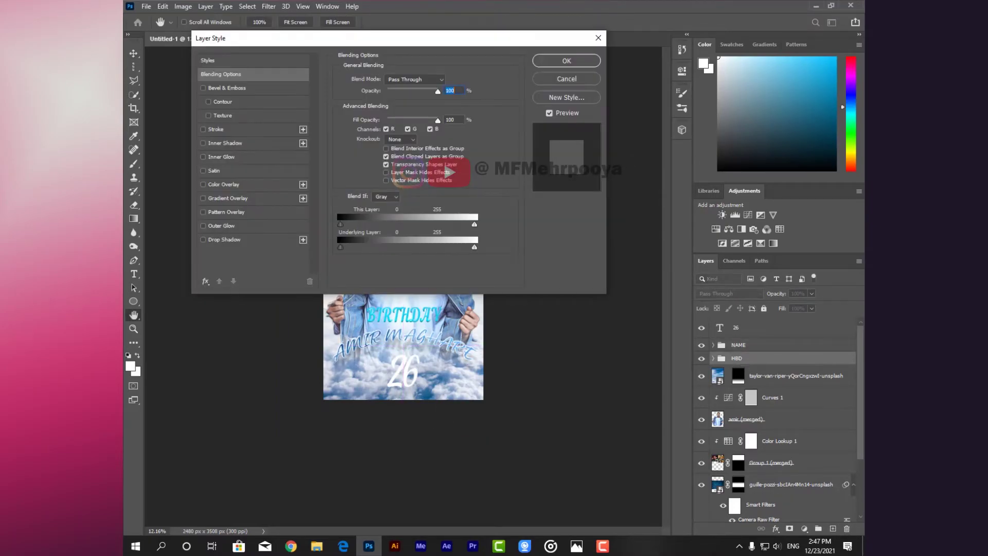
{"action": "left_click", "coordinate": [220, 241]}
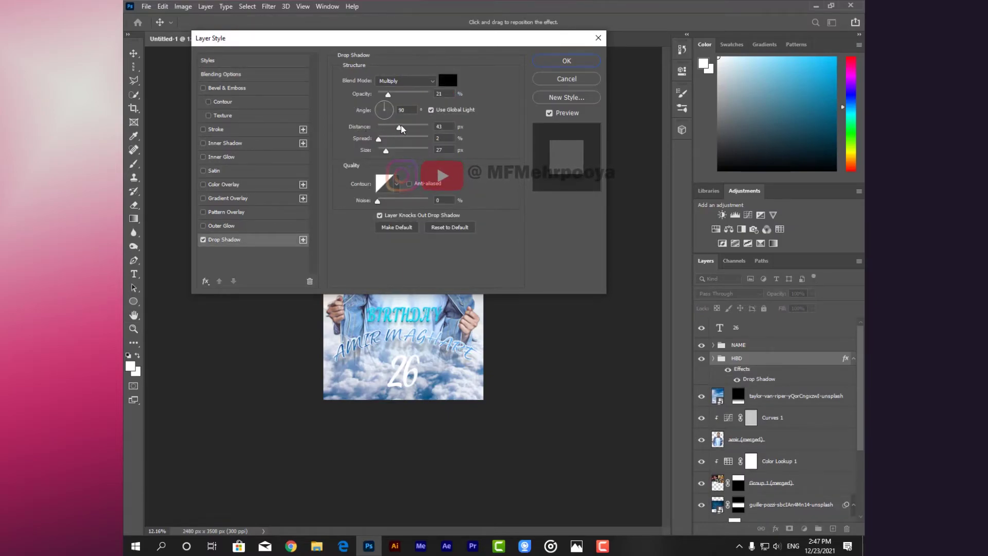
{"action": "left_click", "coordinate": [567, 61]}
{"action": "double_click", "coordinate": [720, 327]}
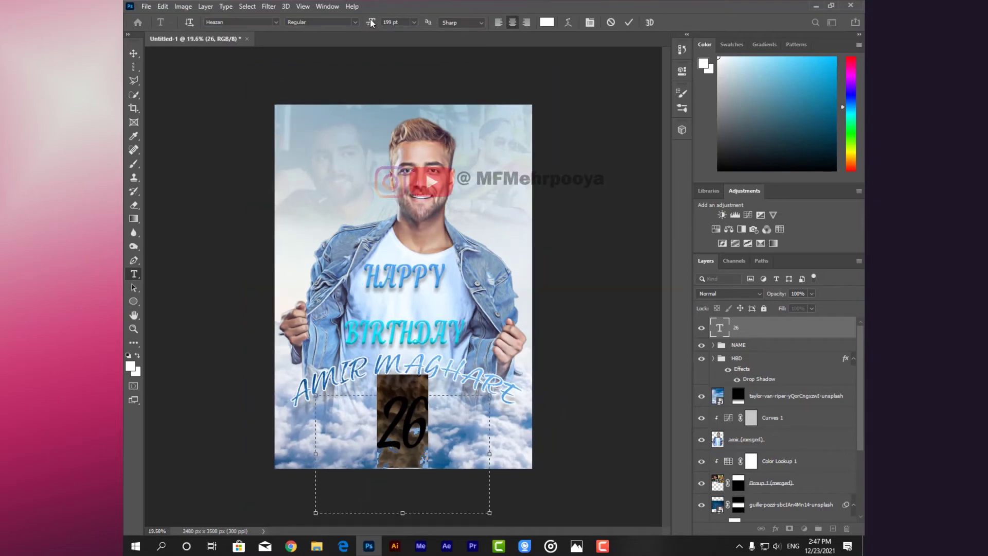
Enlarge the white 26, settle it beneath the arched name, and open its Layer Style
{"action": "left_click_drag", "start_coordinate": [381, 20], "coordinate": [438, 22]}
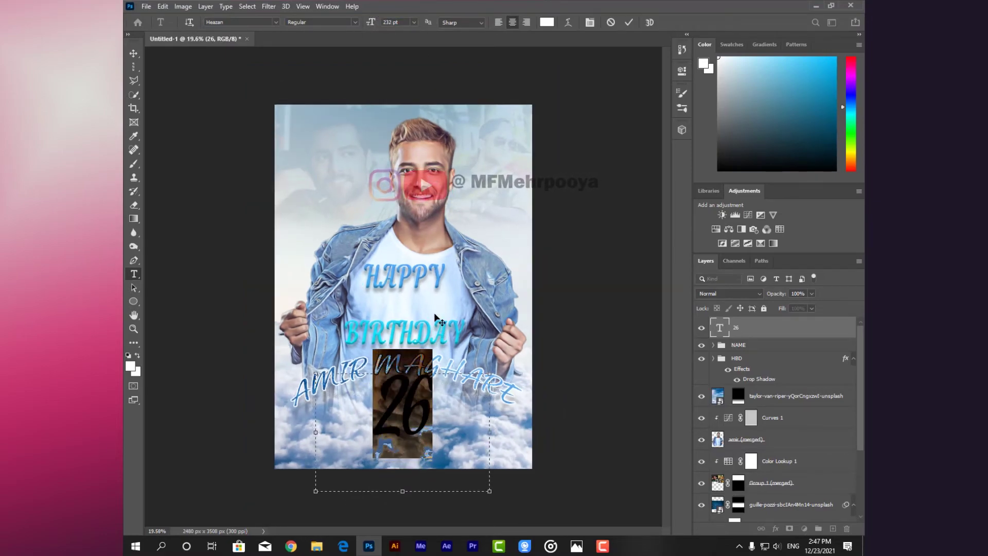
{"action": "left_click", "coordinate": [744, 340]}
{"action": "key", "text": "v"}
{"action": "left_click_drag", "start_coordinate": [409, 431], "coordinate": [410, 426]}
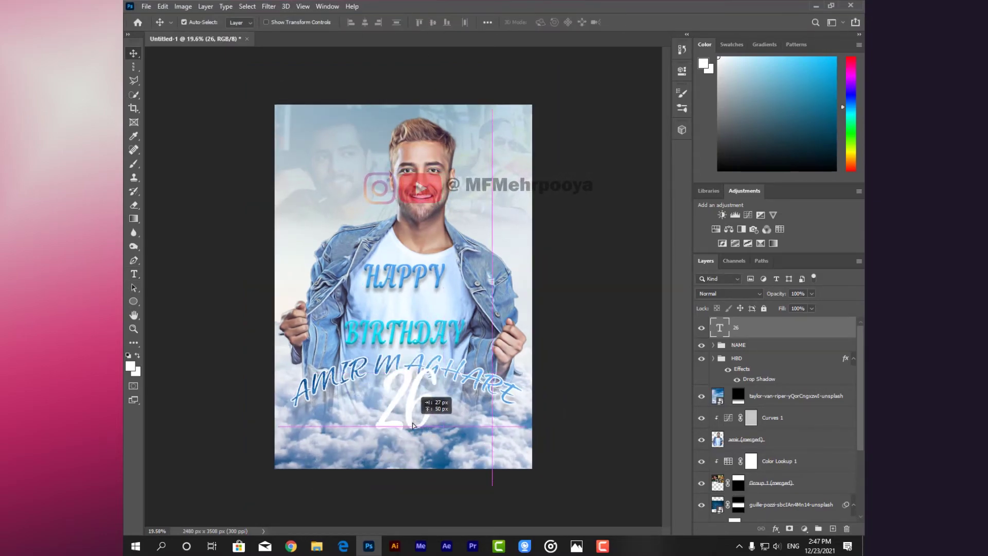
{"action": "key", "text": "ctrl+t"}
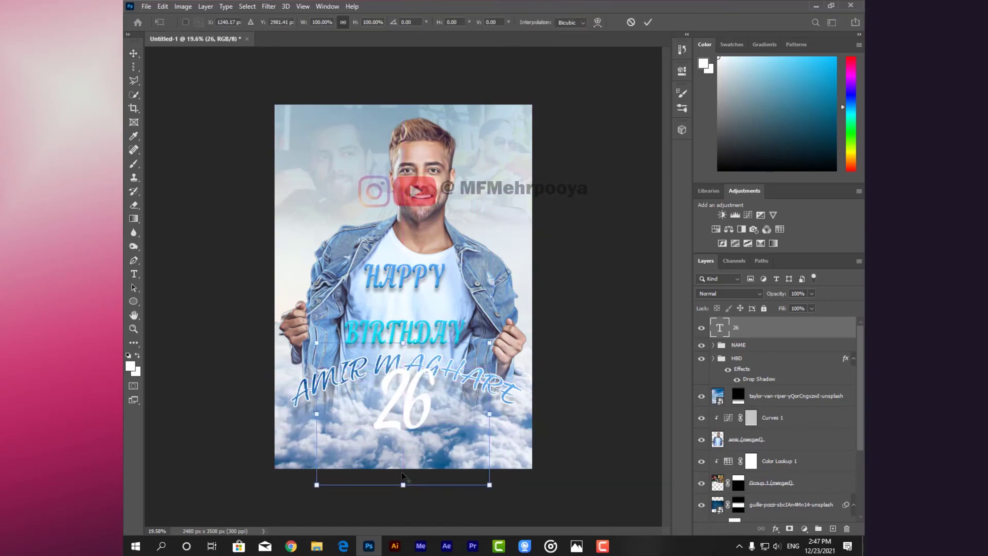
{"action": "left_click_drag", "start_coordinate": [402, 484], "coordinate": [402, 513]}
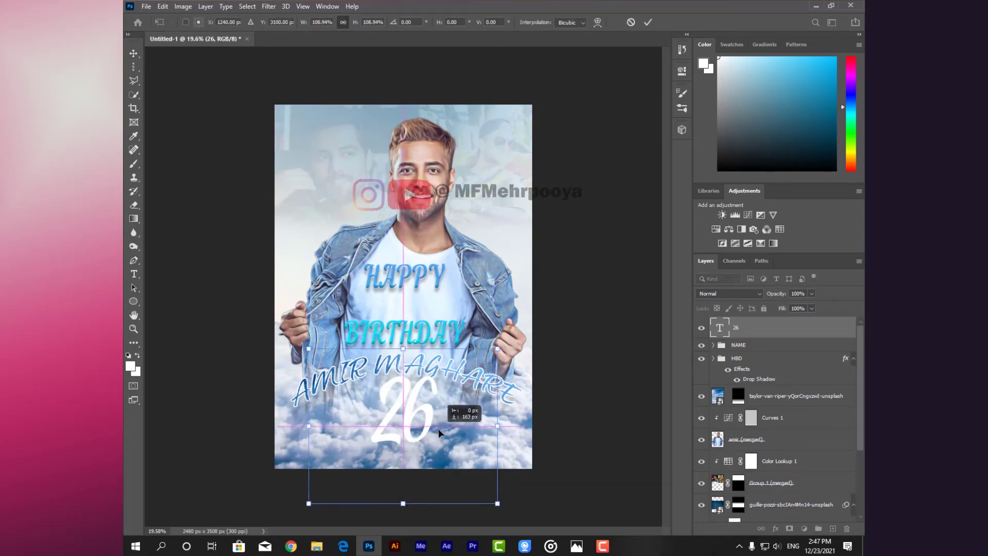
{"action": "key", "text": "Return"}
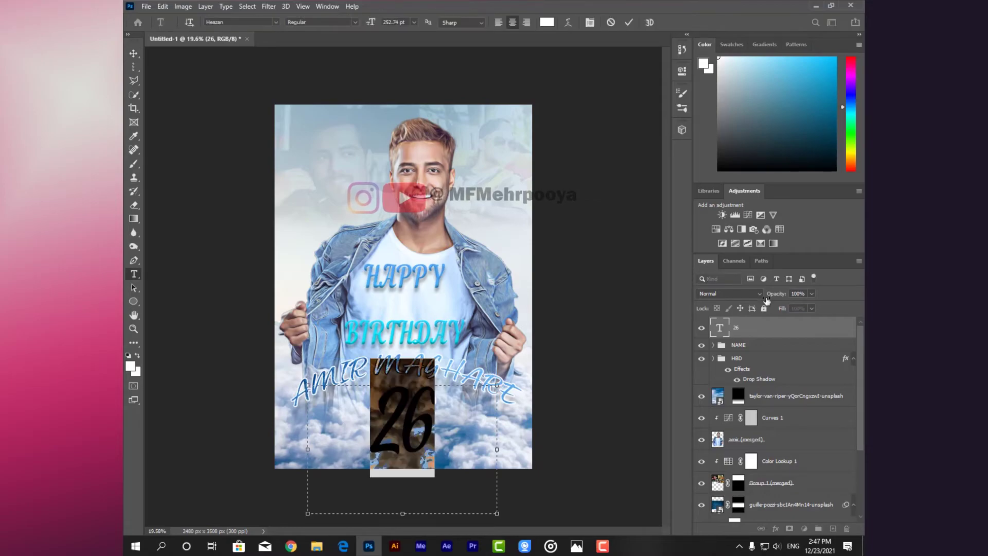
{"action": "double_click", "coordinate": [793, 327]}
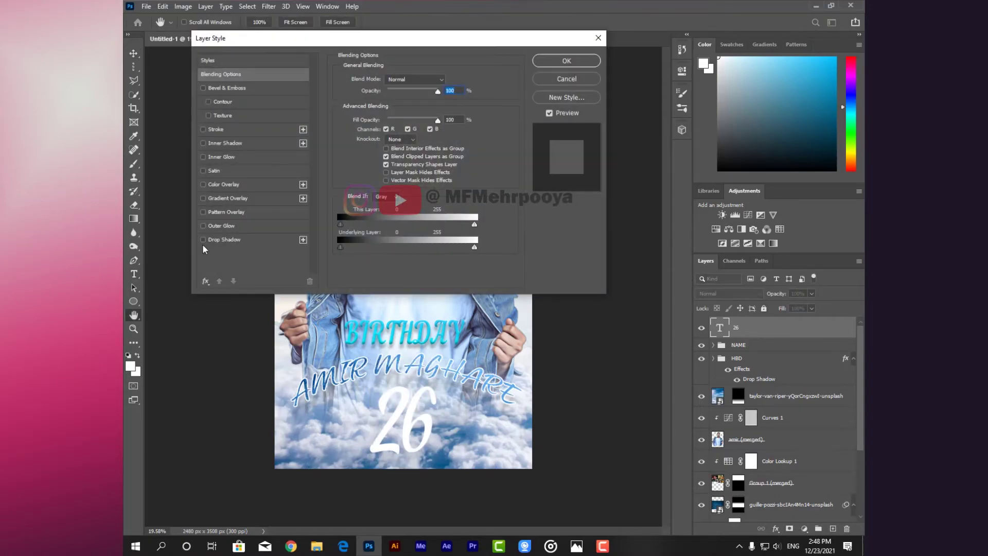
Apply a Bevel & Emboss with a much larger size to the 26
{"action": "left_click", "coordinate": [211, 88]}
{"action": "left_click", "coordinate": [408, 113]}
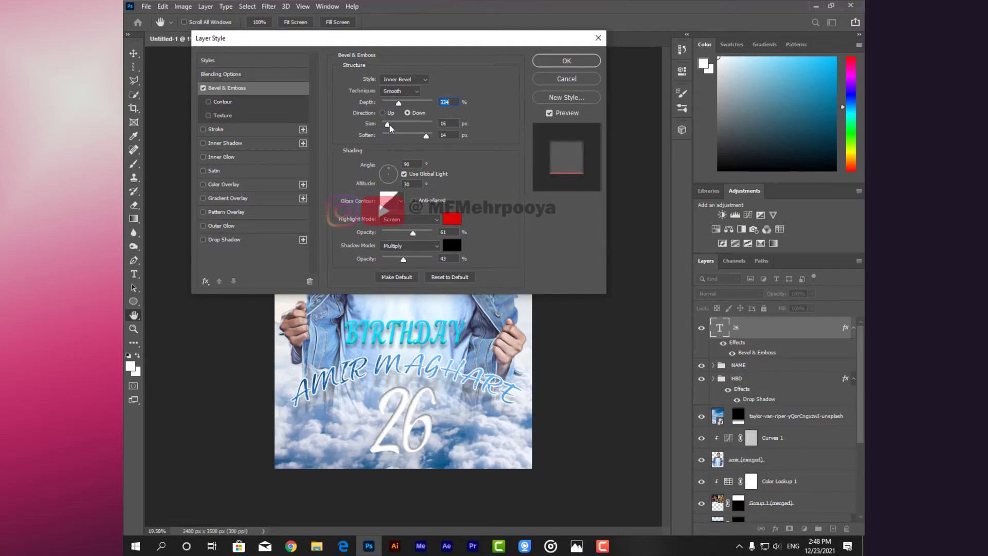
{"action": "left_click_drag", "start_coordinate": [389, 125], "coordinate": [400, 134]}
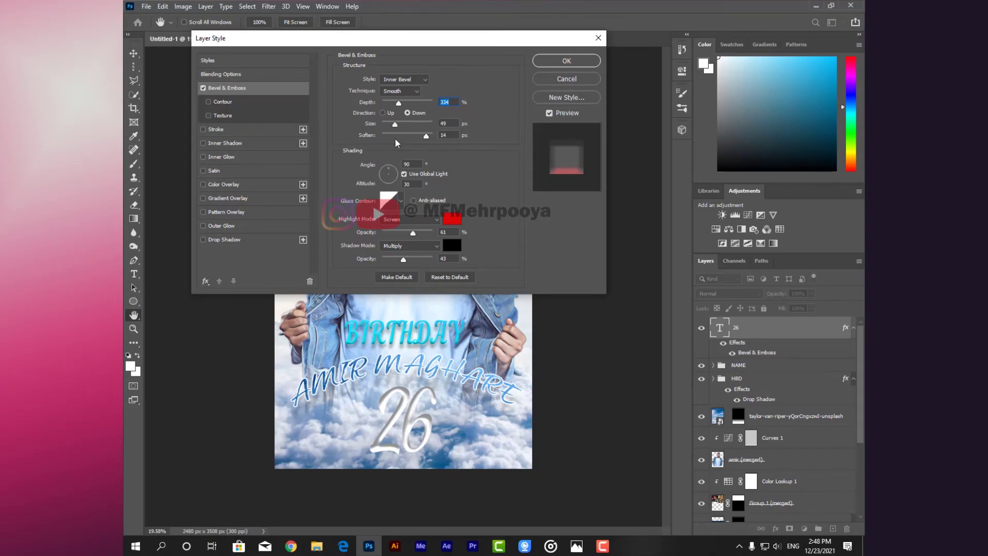
{"action": "left_click", "coordinate": [567, 62]}
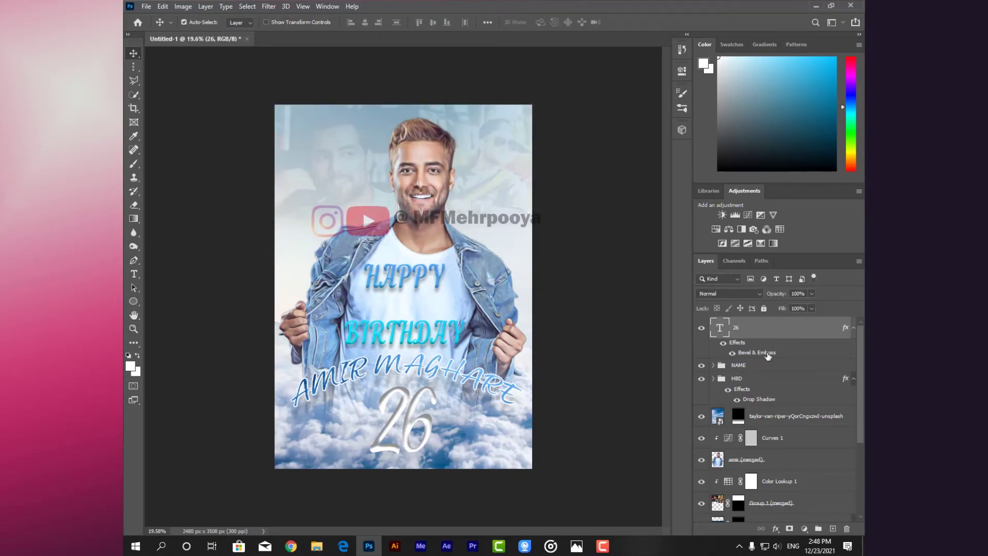
Add a drop shadow to the 26 with increased distance
{"action": "double_click", "coordinate": [767, 353]}
{"action": "left_click", "coordinate": [232, 240]}
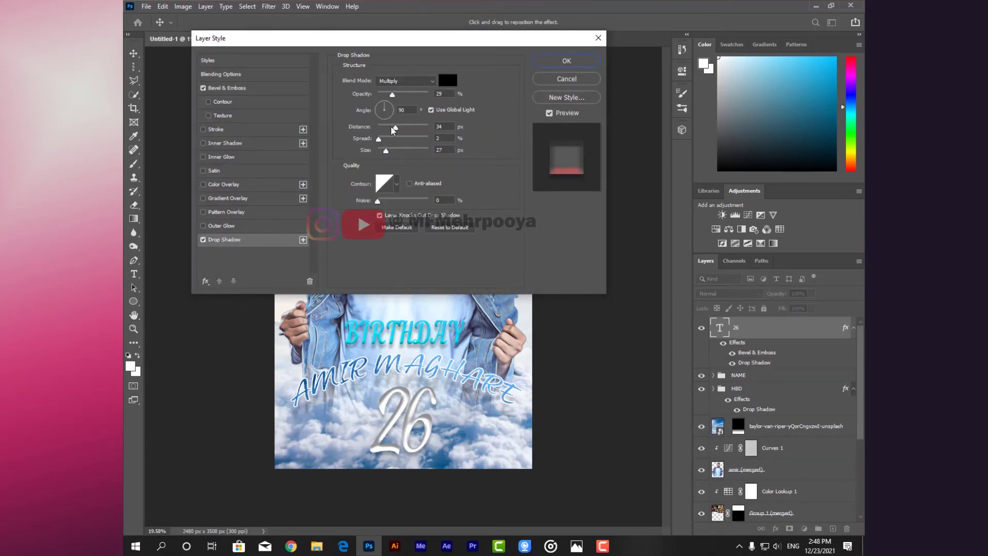
{"action": "left_click_drag", "start_coordinate": [391, 127], "coordinate": [423, 135]}
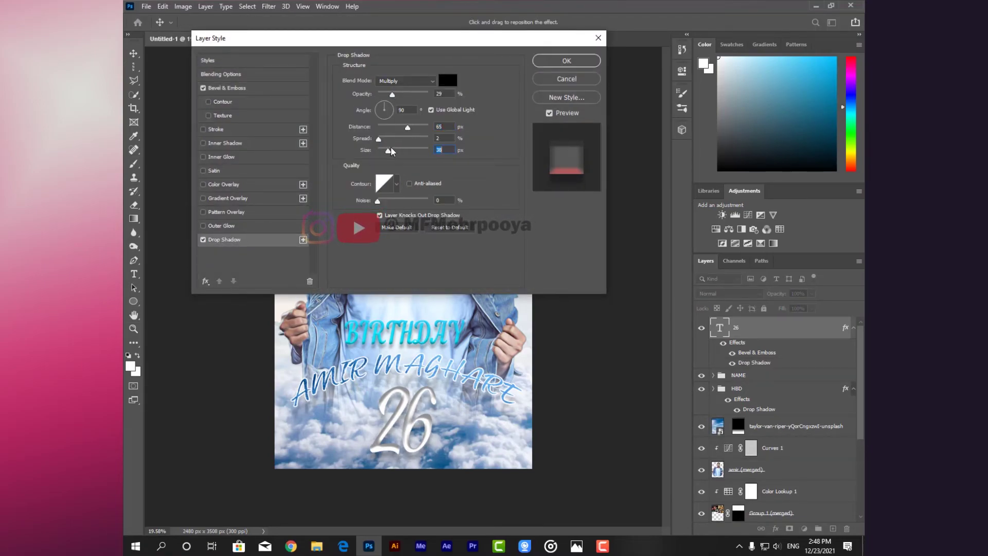
{"action": "key", "text": "Return"}
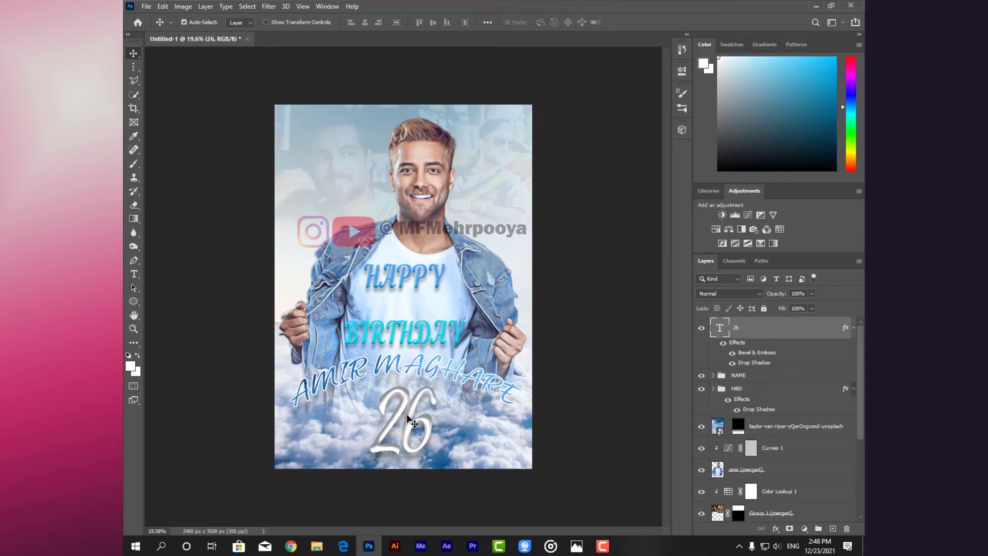
Fill a new layer with a diagonal blue-to-purple gradient over the 26
{"action": "left_click", "coordinate": [832, 529]}
{"action": "key", "text": "g"}
{"action": "left_click", "coordinate": [206, 22]}
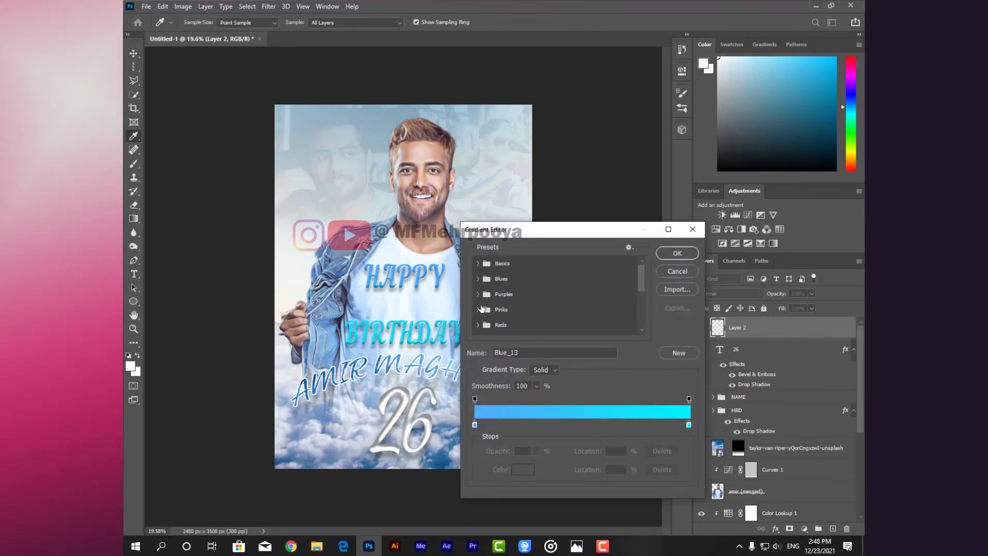
{"action": "scroll", "coordinate": [577, 315], "scroll_direction": "down", "scroll_amount": 1}
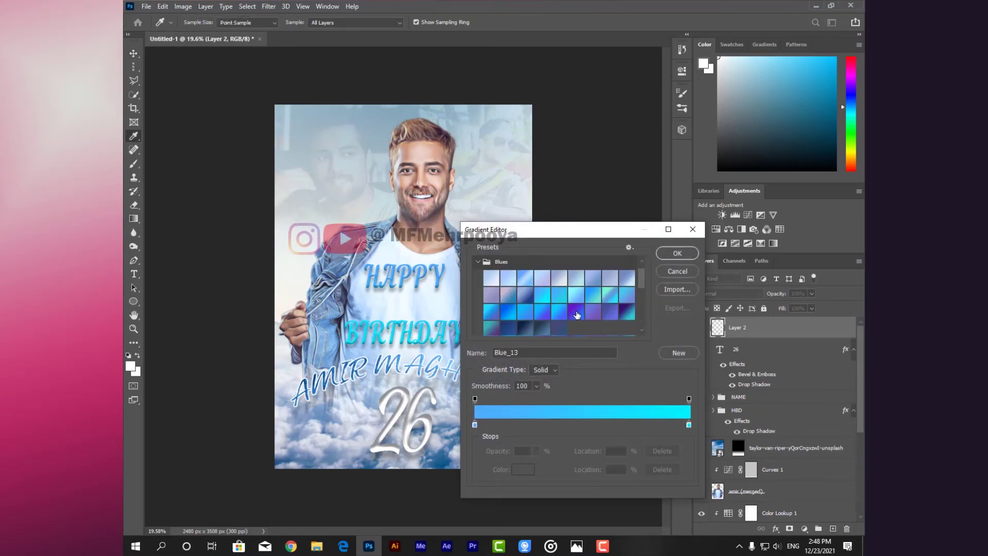
{"action": "left_click", "coordinate": [577, 315]}
{"action": "left_click", "coordinate": [678, 252]}
{"action": "left_click_drag", "start_coordinate": [392, 396], "coordinate": [417, 418]}
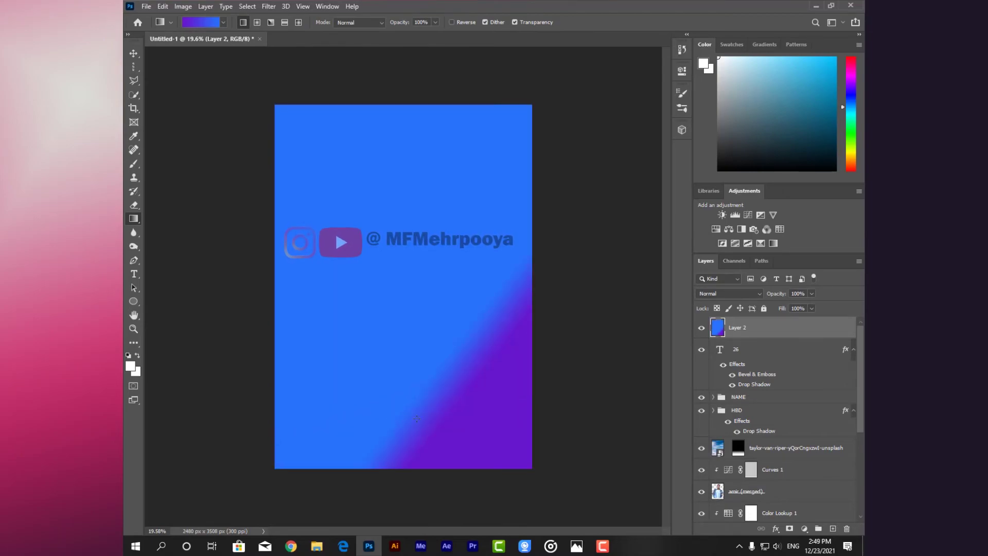
{"action": "left_click_drag", "start_coordinate": [455, 355], "coordinate": [489, 383]}
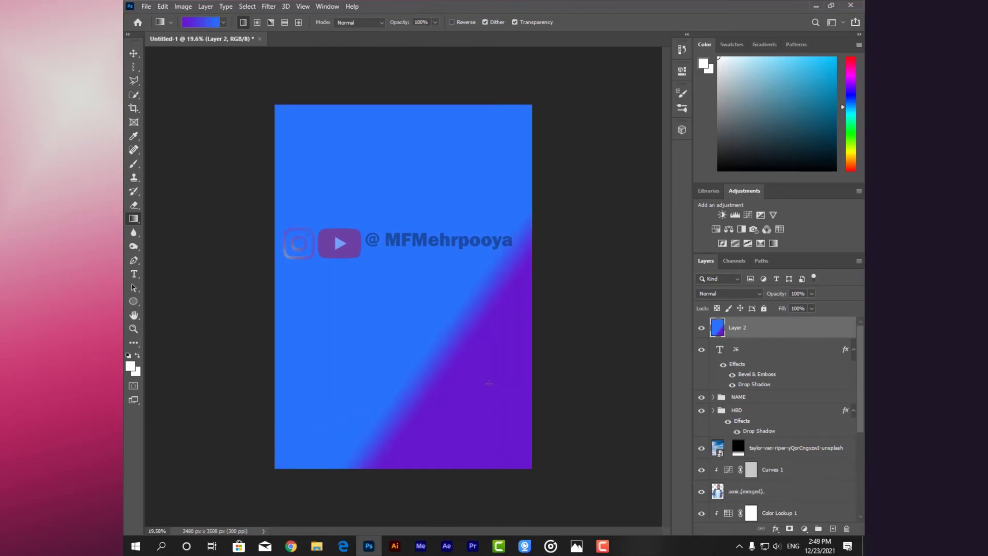
Mask the gradient to the 26 and add a Hue/Saturation adjustment above it
{"action": "left_click", "coordinate": [790, 529]}
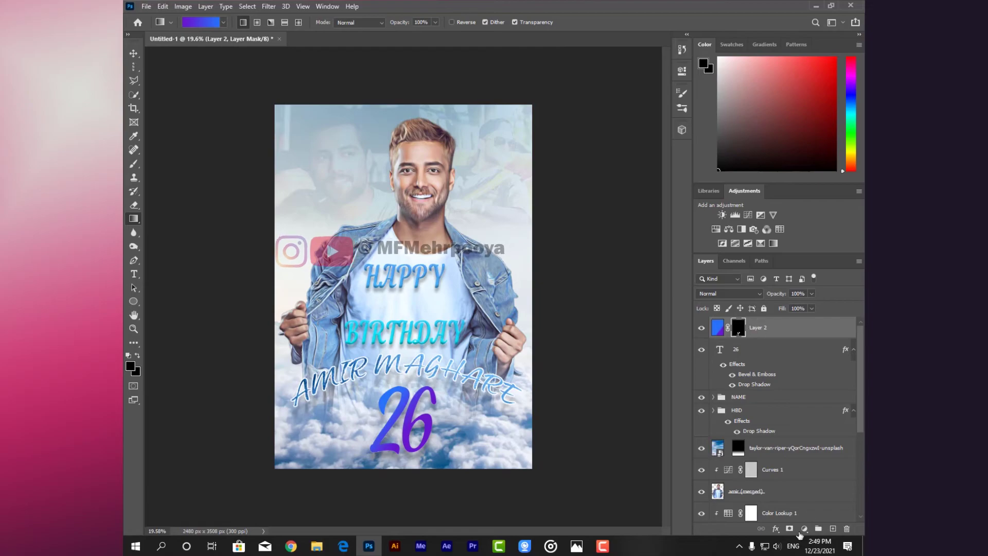
{"action": "left_click", "coordinate": [805, 529]}
{"action": "left_click", "coordinate": [803, 426]}
Shift the clipped gradient's hue to -35 for cyan-blue tones and set Layer 2 to Multiply
{"action": "left_click_drag", "start_coordinate": [592, 143], "coordinate": [563, 142]}
{"action": "key", "text": "ctrl+alt+g"}
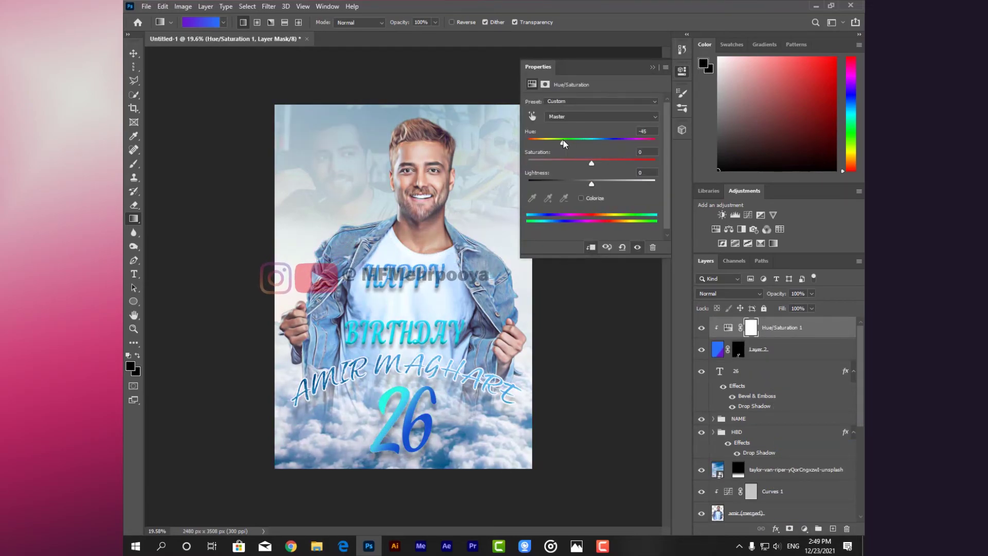
{"action": "left_click", "coordinate": [651, 67]}
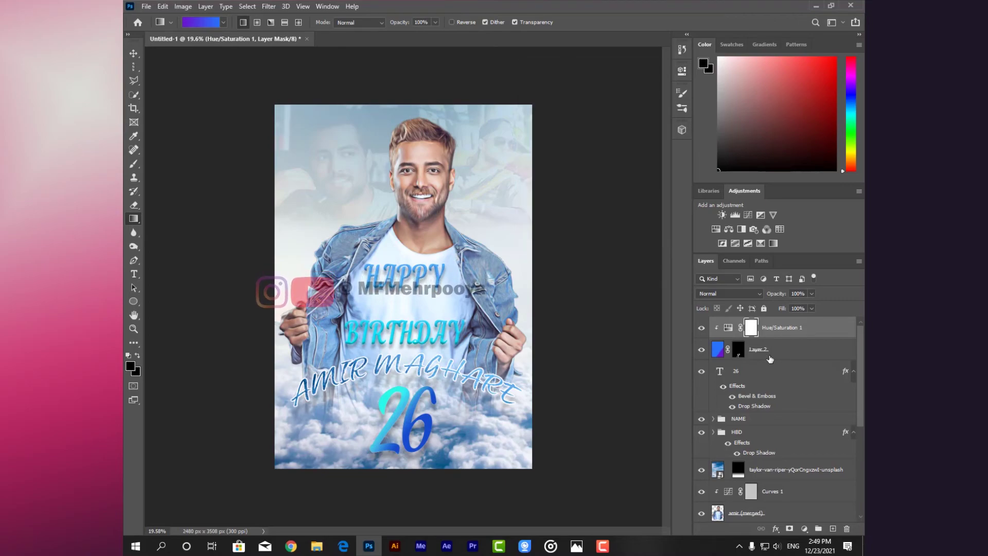
{"action": "left_click", "coordinate": [783, 349]}
{"action": "left_click", "coordinate": [730, 293]}
{"action": "left_click", "coordinate": [721, 311]}
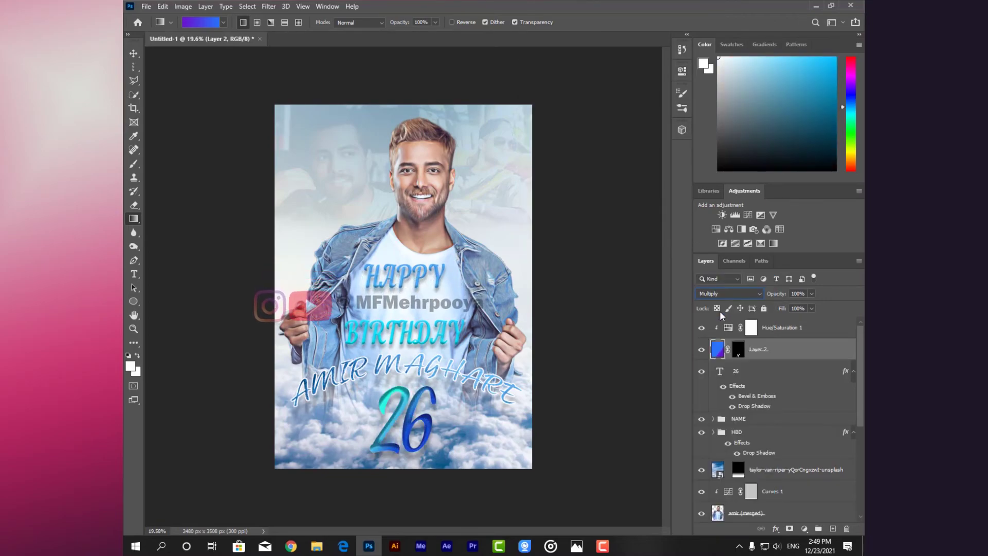
{"action": "key", "text": "alt+bracketright"}
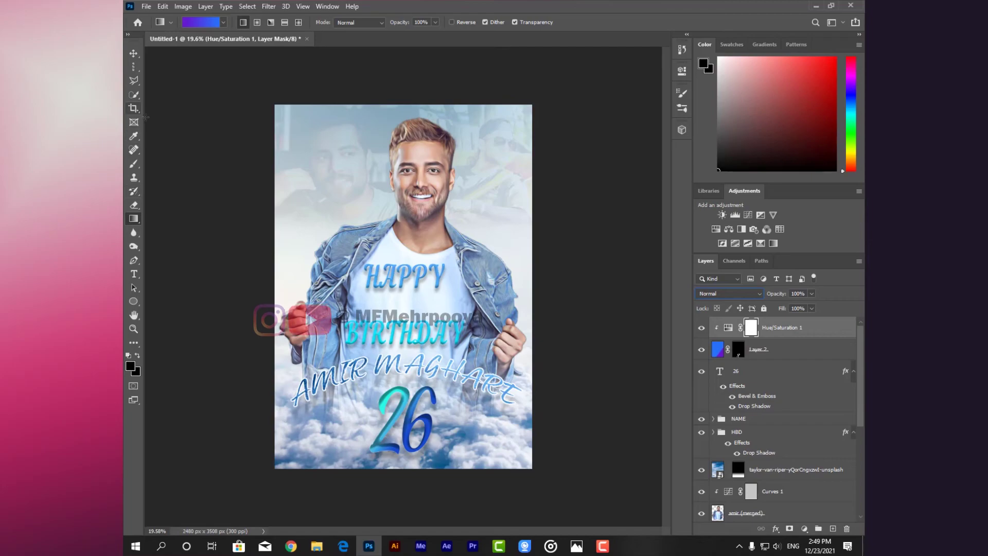
Draw a small text box for the watermark and start editing the new text layer
{"action": "key", "text": "t"}
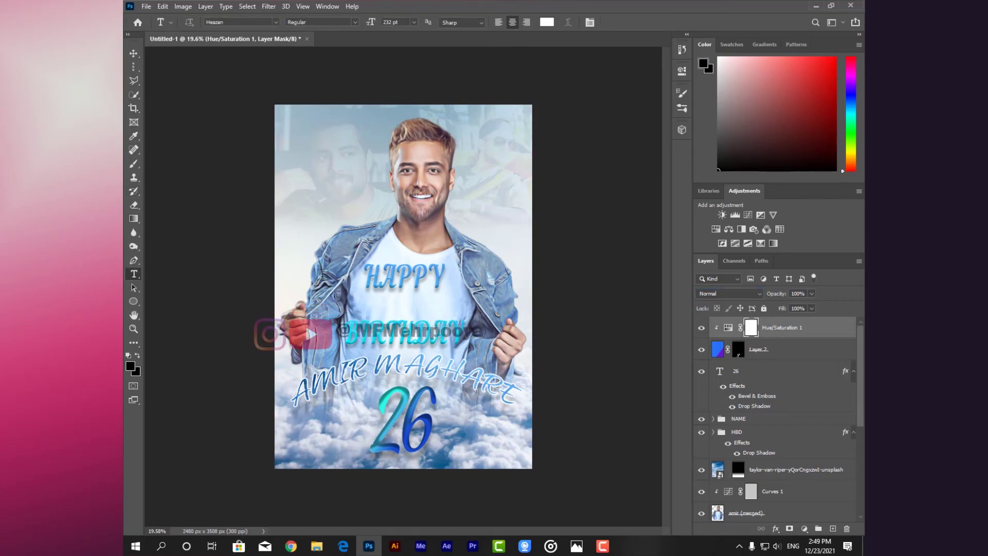
{"action": "left_click_drag", "start_coordinate": [353, 277], "coordinate": [463, 324]}
{"action": "left_click_drag", "start_coordinate": [374, 25], "coordinate": [319, 24]}
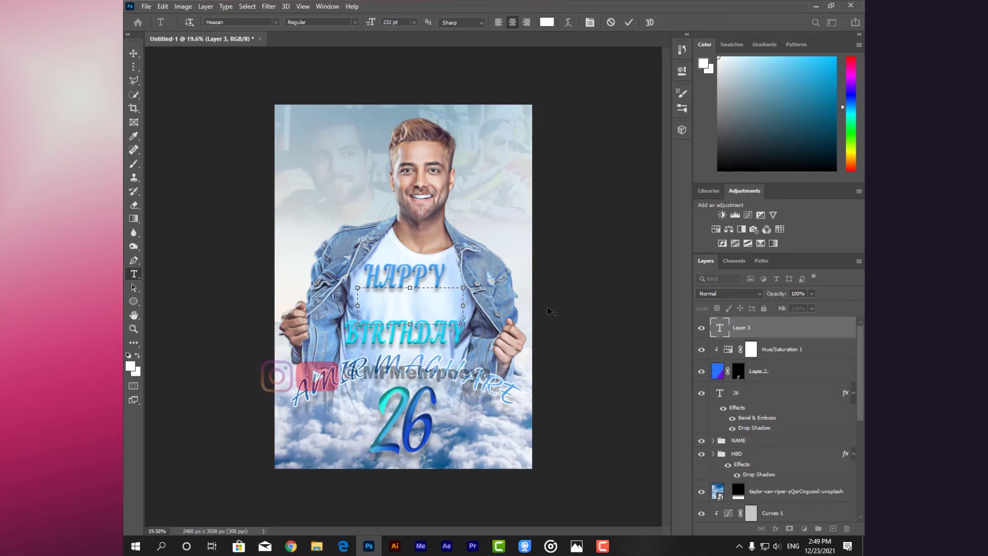
{"action": "key", "text": "Escape"}
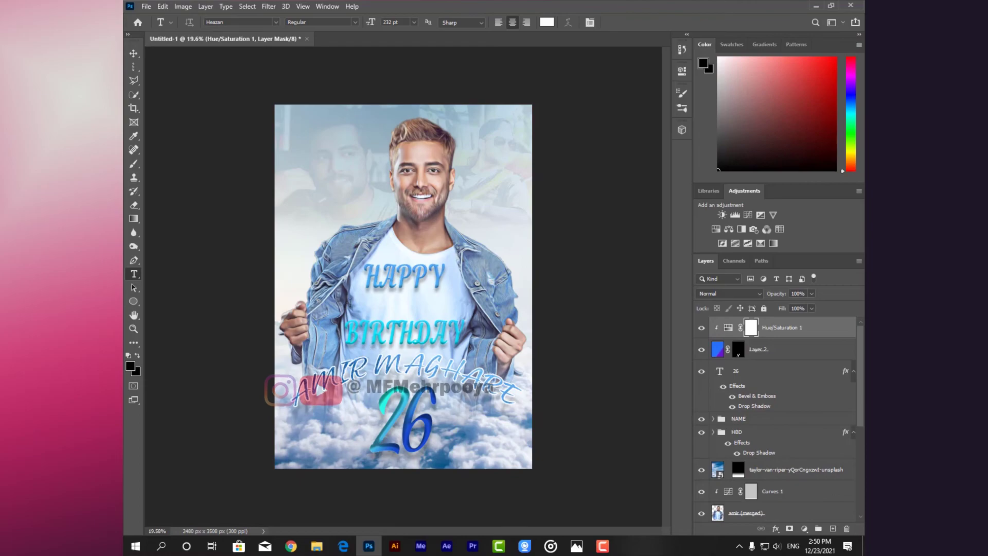
{"action": "double_click", "coordinate": [720, 327]}
{"action": "key", "text": "ctrl+z"}
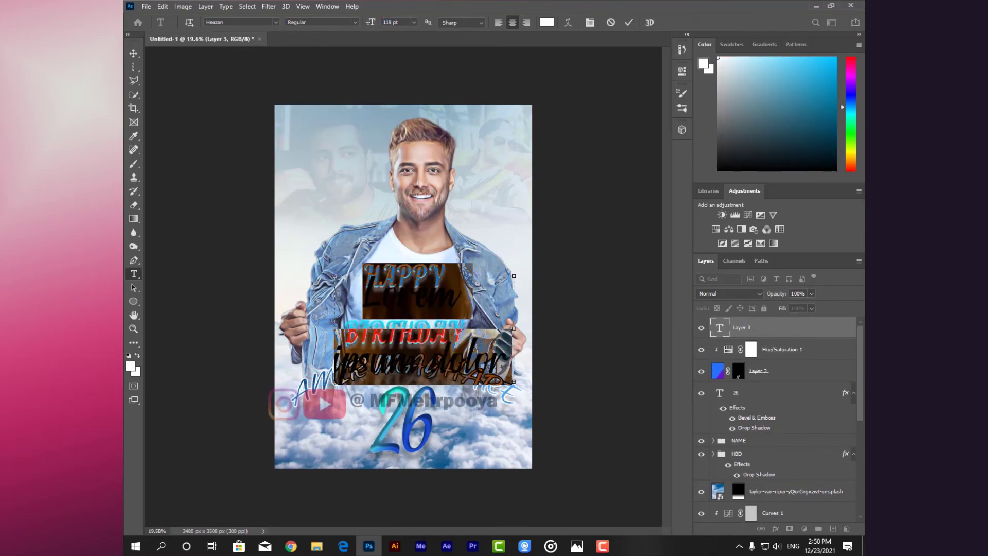
Type the creator's signature name in small one-line text, place it under HAPPY and commit
{"action": "type", "text": "MF"}
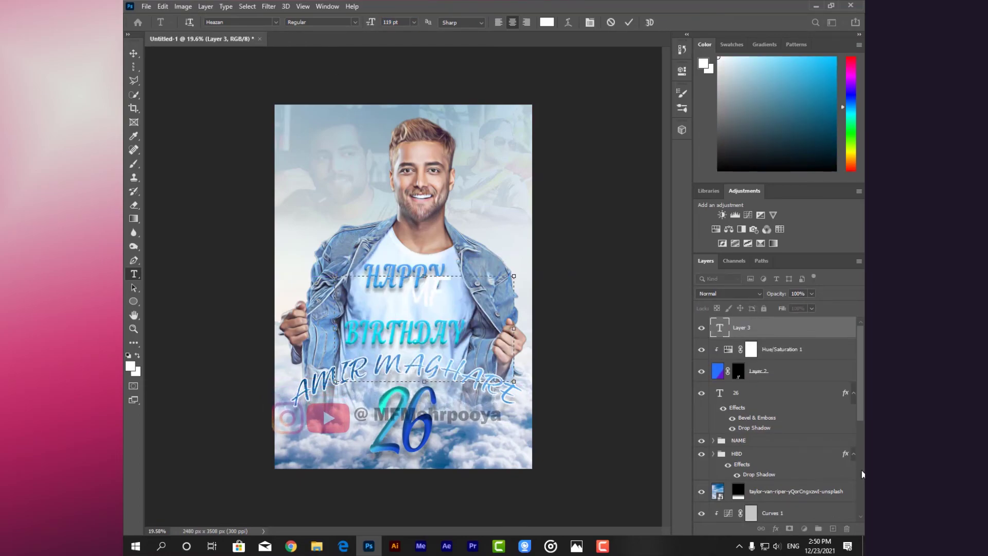
{"action": "type", "text": "Mesh"}
{"action": "key", "text": "BackSpace"}
{"action": "key", "text": "BackSpace"}
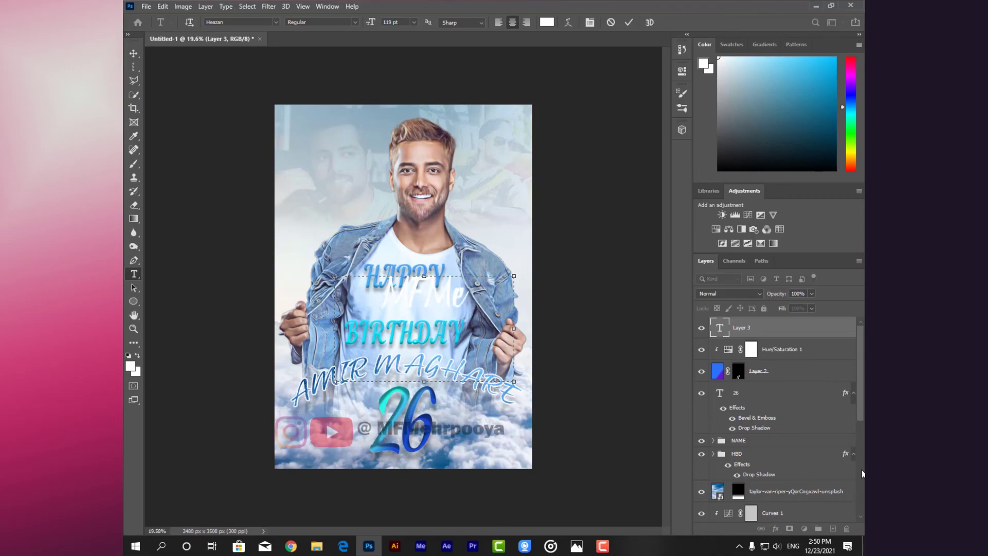
{"action": "type", "text": "hrpoo"}
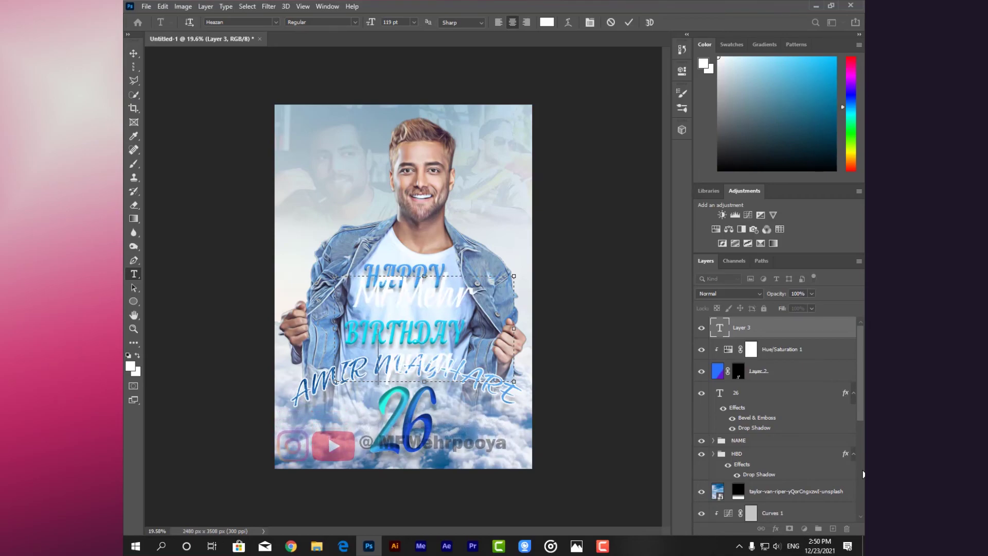
{"action": "type", "text": "ya"}
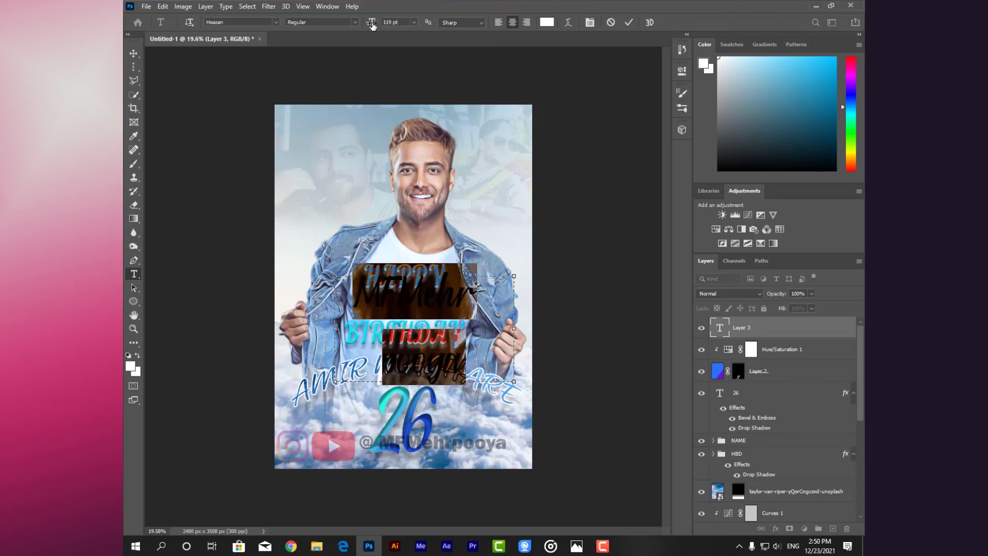
{"action": "left_click_drag", "start_coordinate": [373, 26], "coordinate": [349, 30]}
{"action": "left_click_drag", "start_coordinate": [445, 219], "coordinate": [429, 234]}
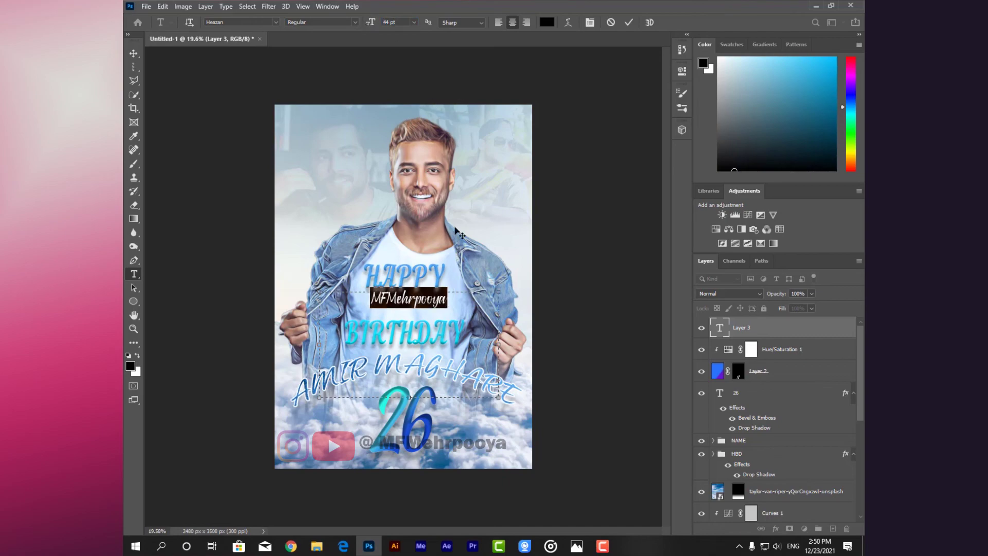
{"action": "left_click", "coordinate": [738, 324]}
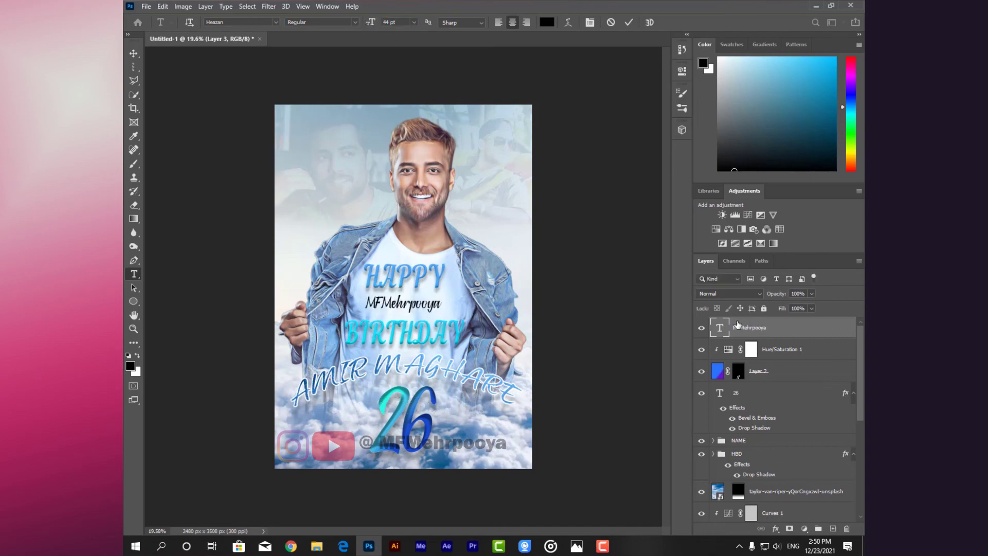
{"action": "left_click", "coordinate": [610, 549]}
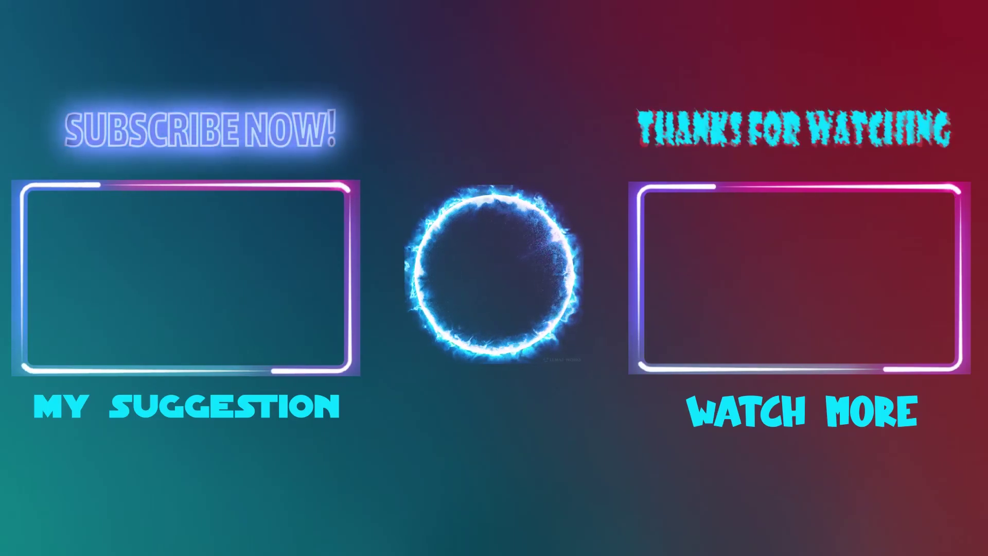